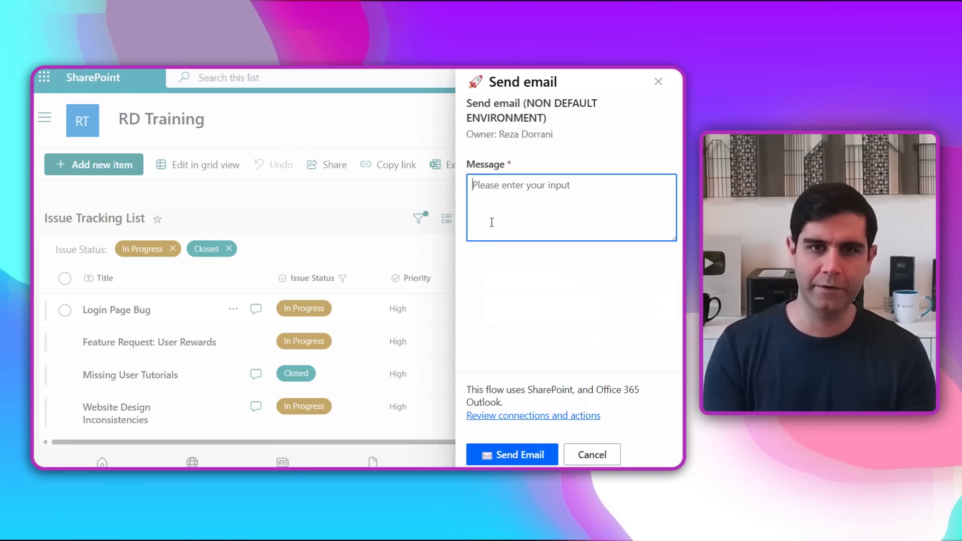
Send the email from the Send email flow with the message "Any updates?".
type("Any updates?")
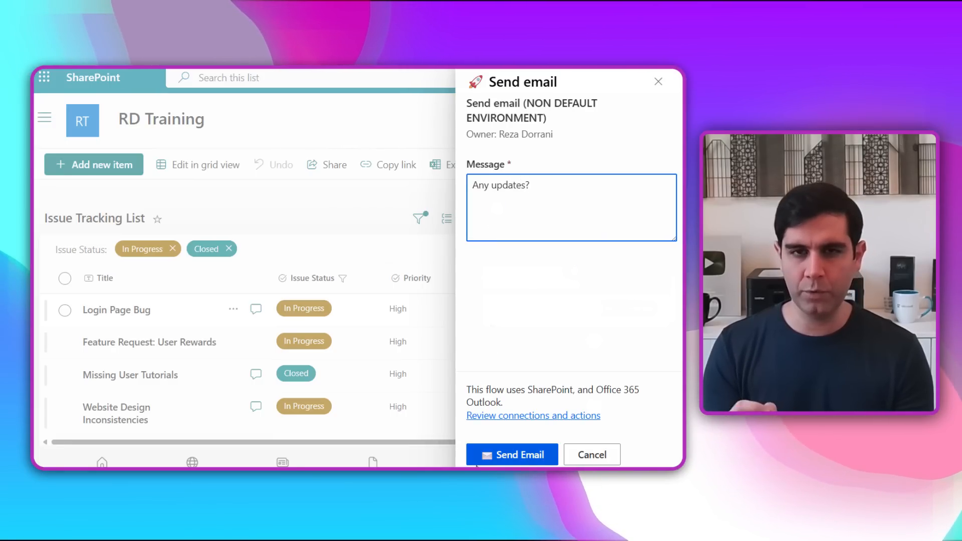
left_click(497, 457)
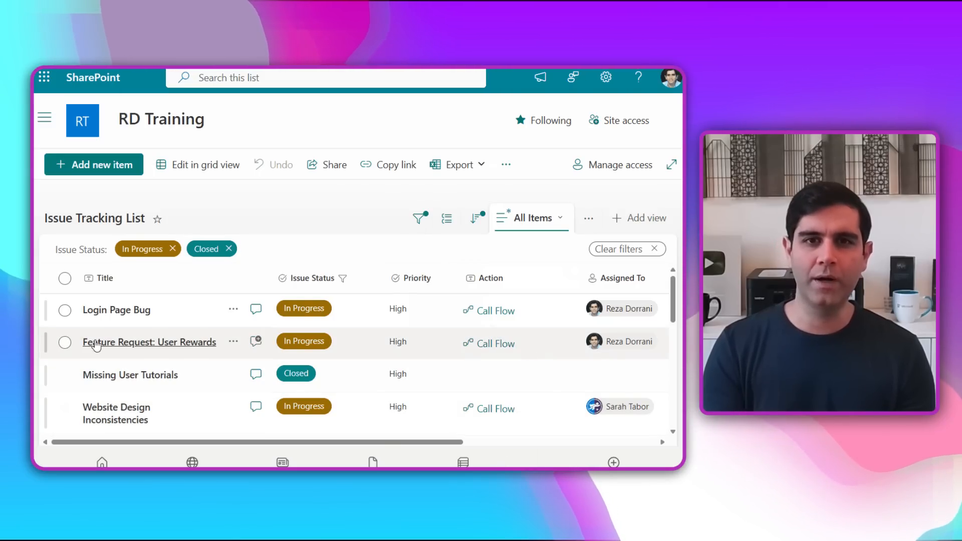
Run the Send notification automation on the Login Page Bug item in the Issue Tracking List.
left_click(64, 311)
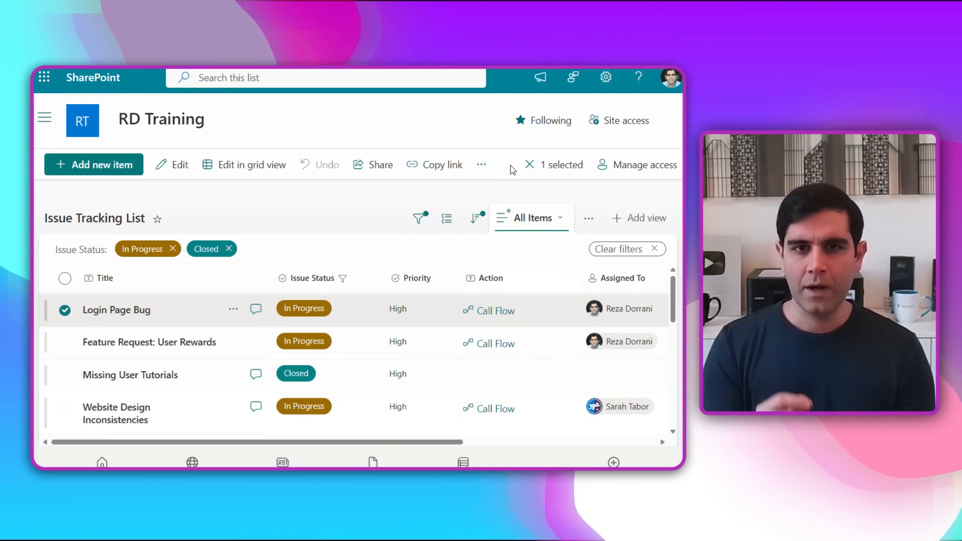
left_click(481, 165)
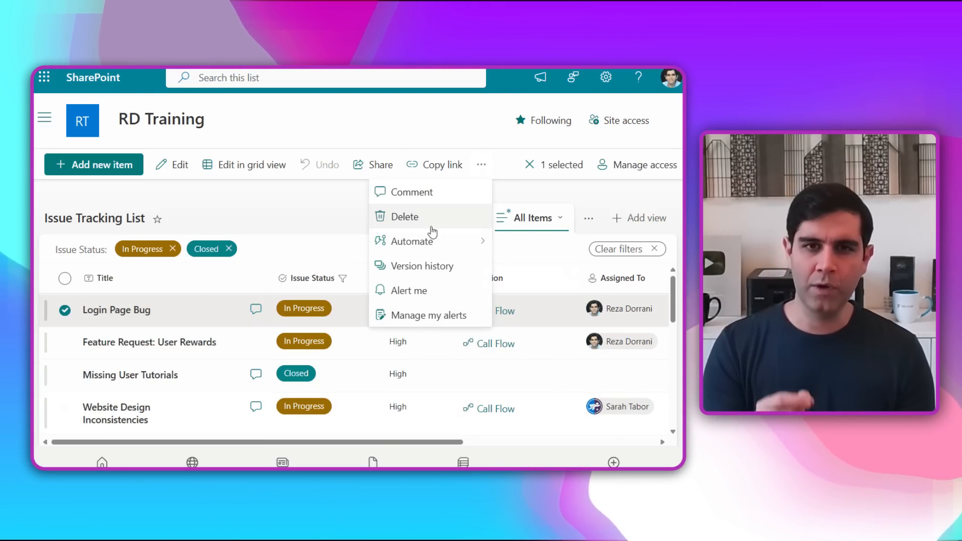
mouse_move(415, 244)
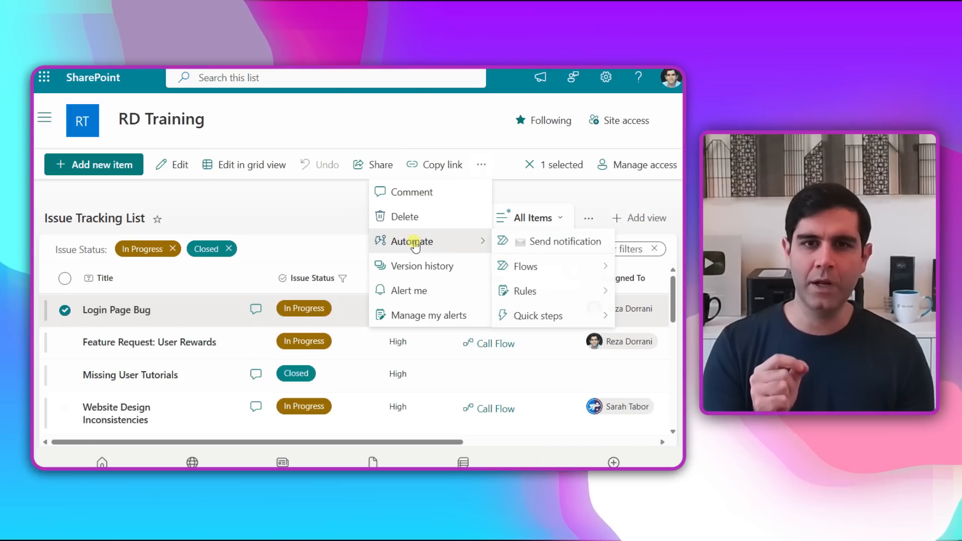
left_click(521, 242)
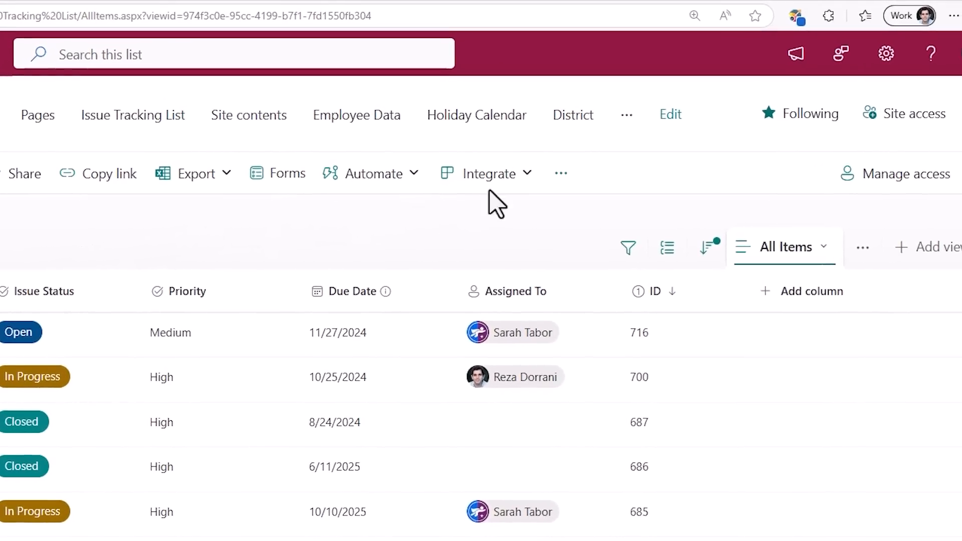
View the flow templates offered for creating a flow from the Issue Tracking List, and open Power Automate.
left_click(496, 185)
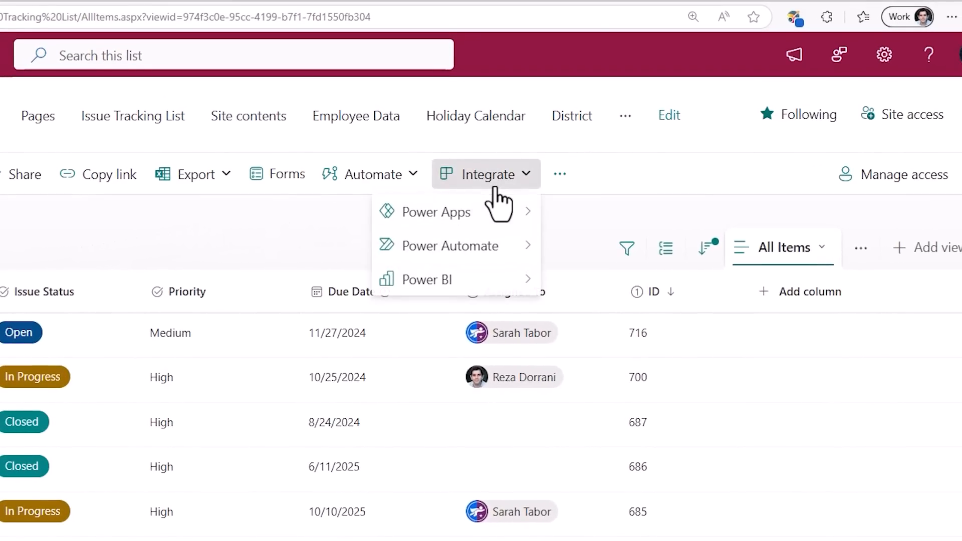
mouse_move(487, 248)
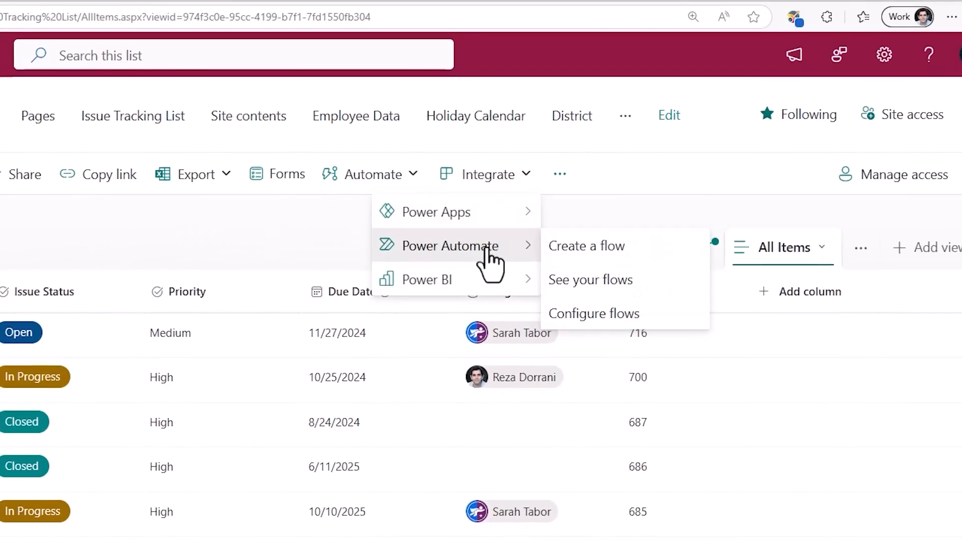
left_click(602, 252)
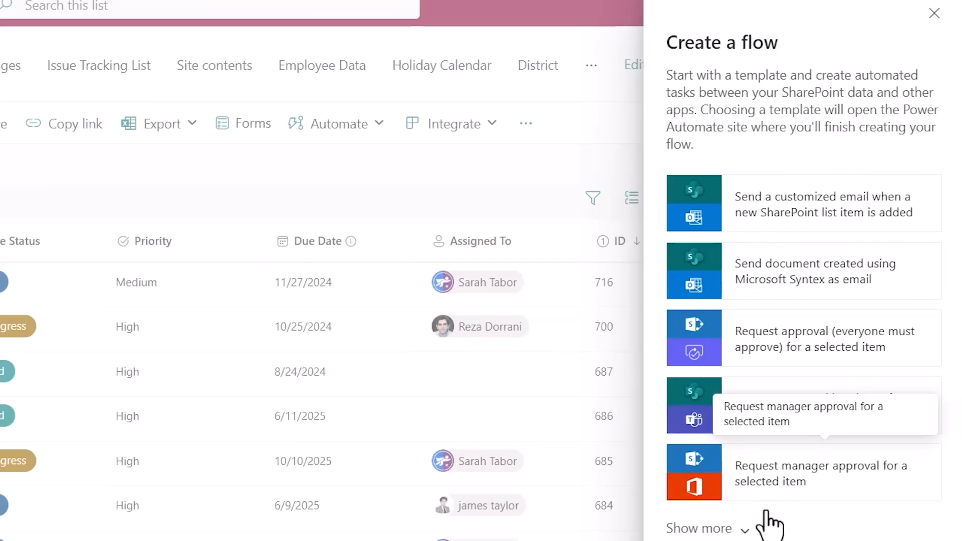
left_click(755, 221)
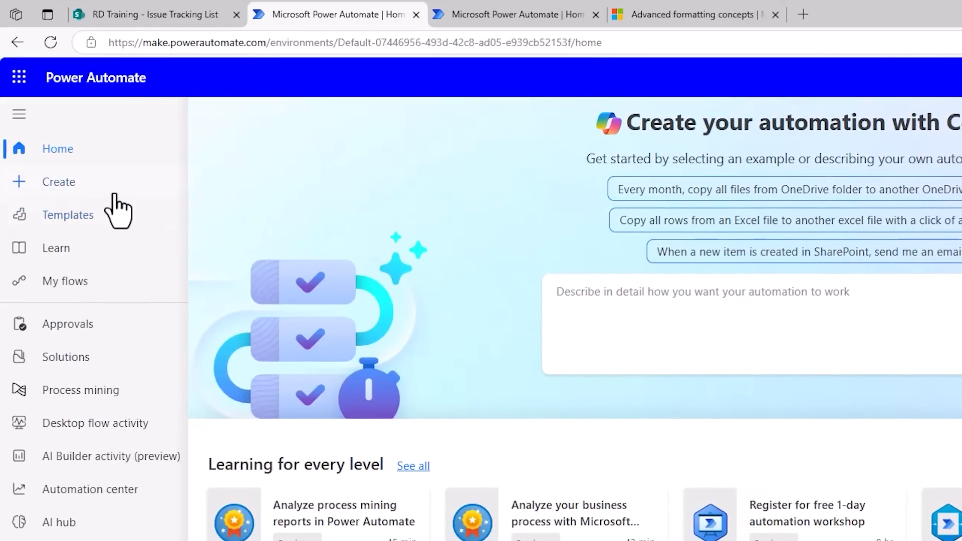
Create an instant cloud flow from blank with the SharePoint "For a selected item" trigger.
left_click(114, 193)
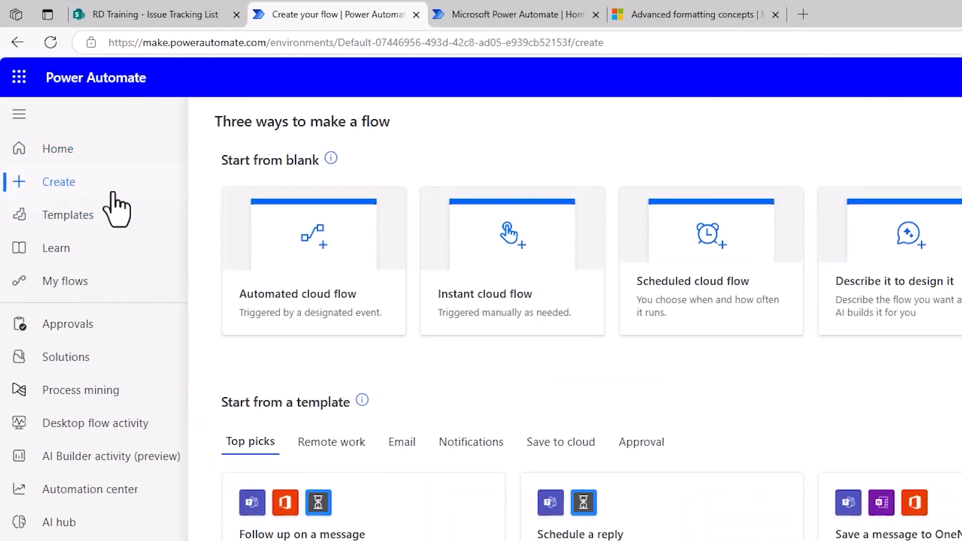
left_click(507, 317)
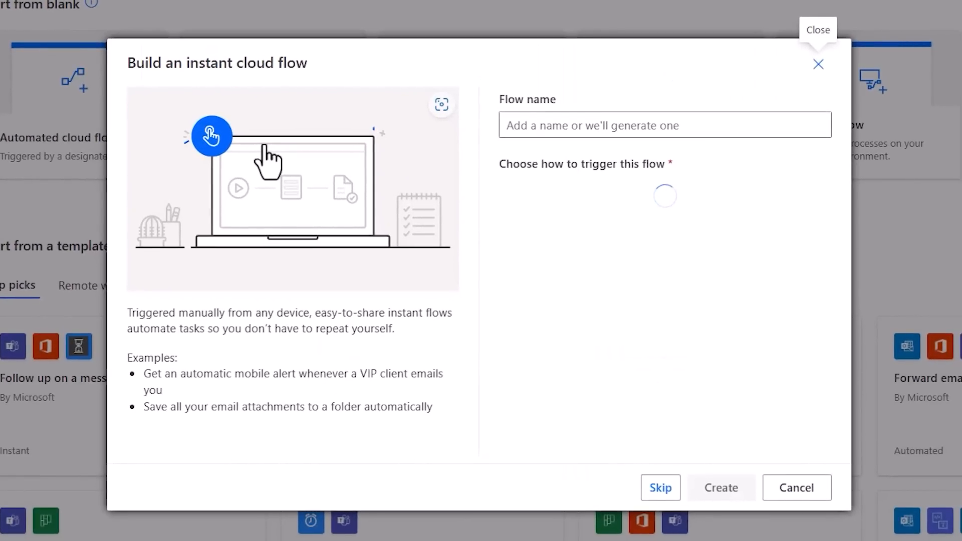
scroll(652, 346, "down", 10)
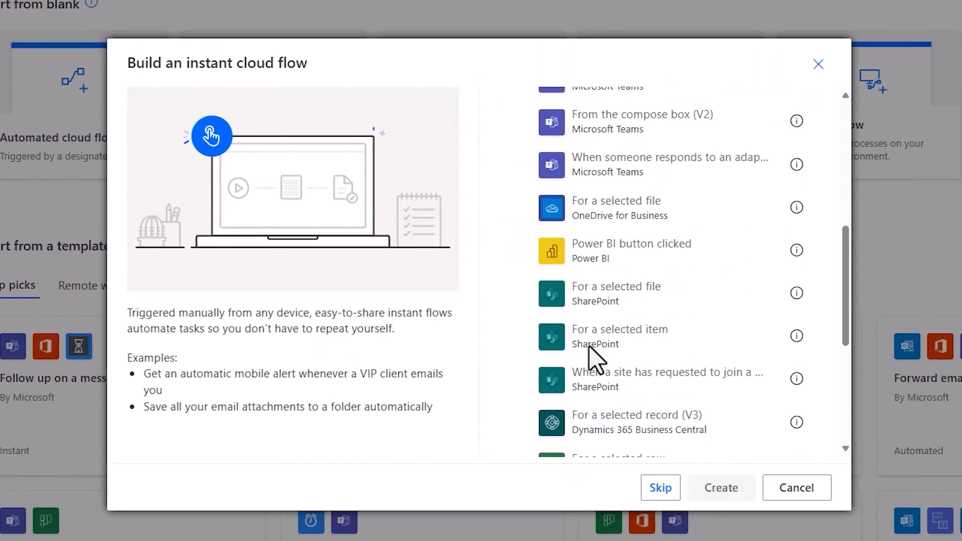
left_click(521, 341)
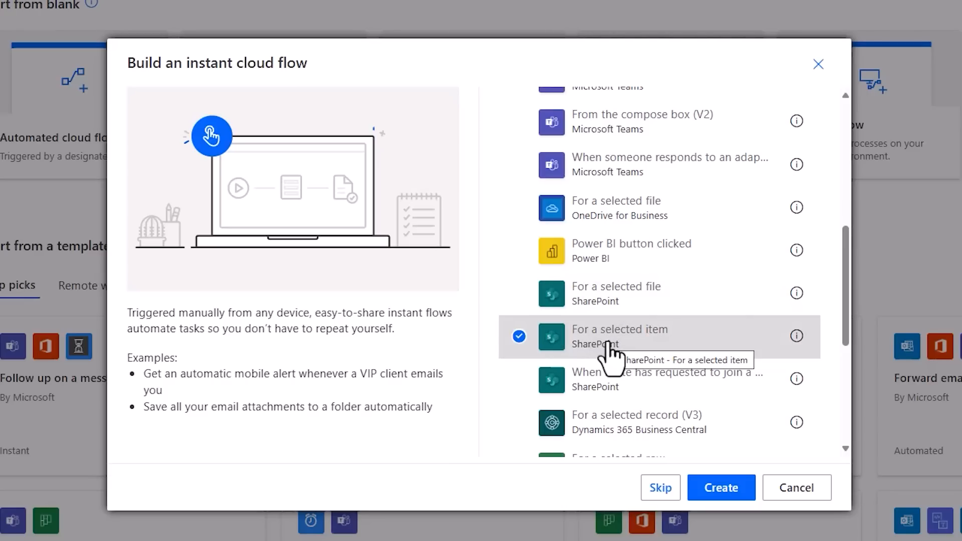
left_click(721, 488)
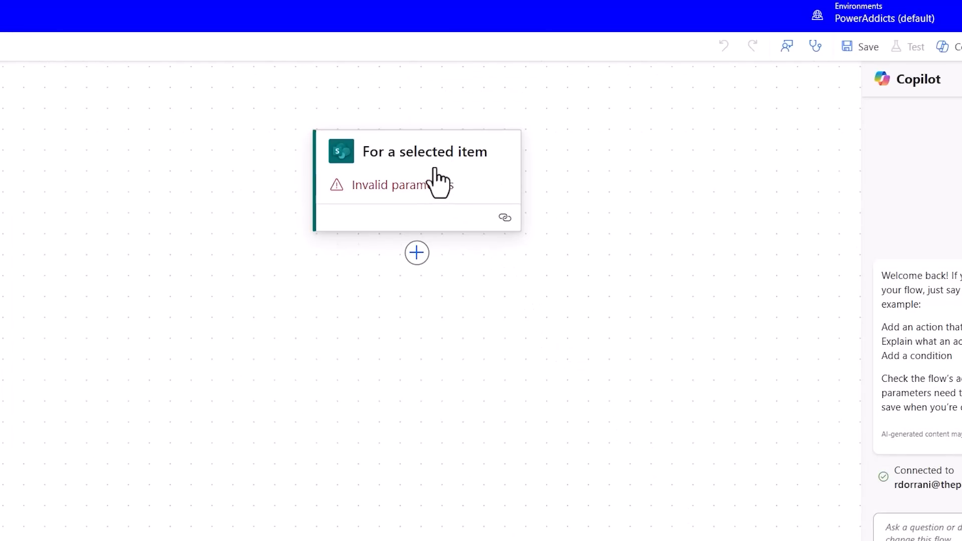
Set the trigger's site address to RD Training and its list name to Issue Tracking List.
left_click(438, 183)
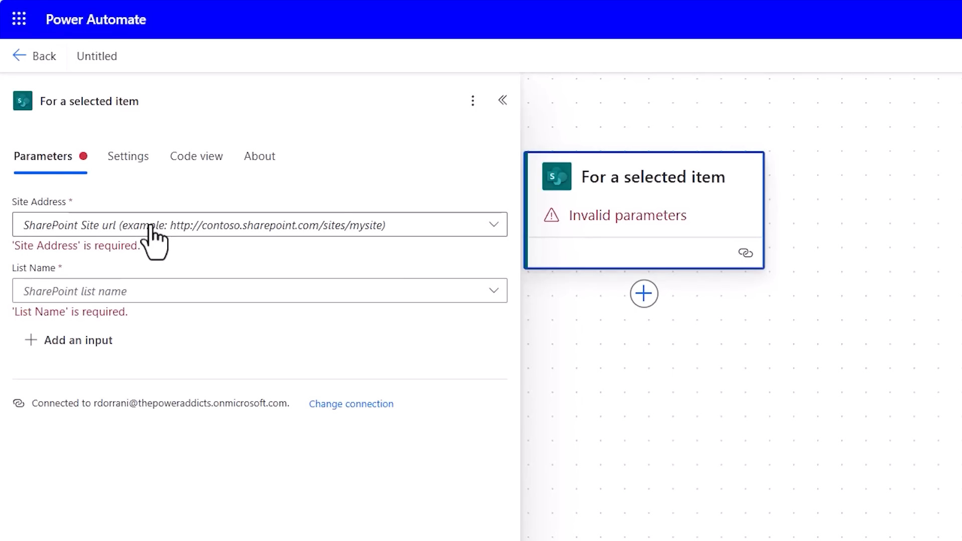
left_click(150, 226)
left_click(269, 241)
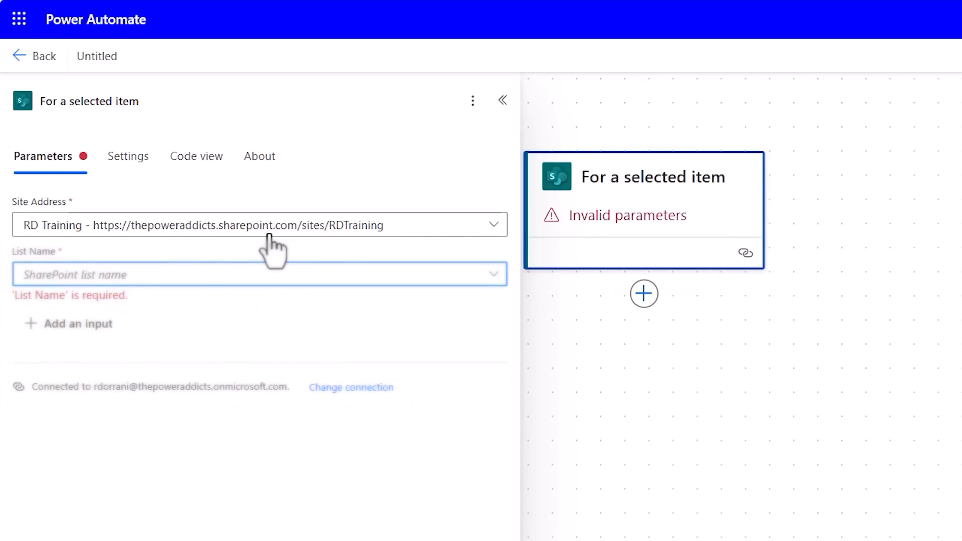
left_click(275, 285)
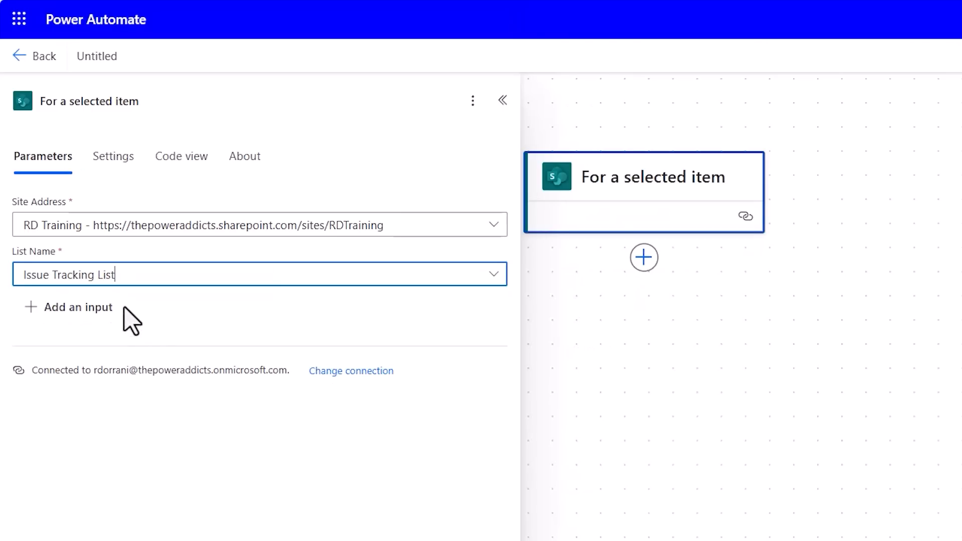
Add a text input named Message to the "For a selected item" trigger.
left_click(29, 313)
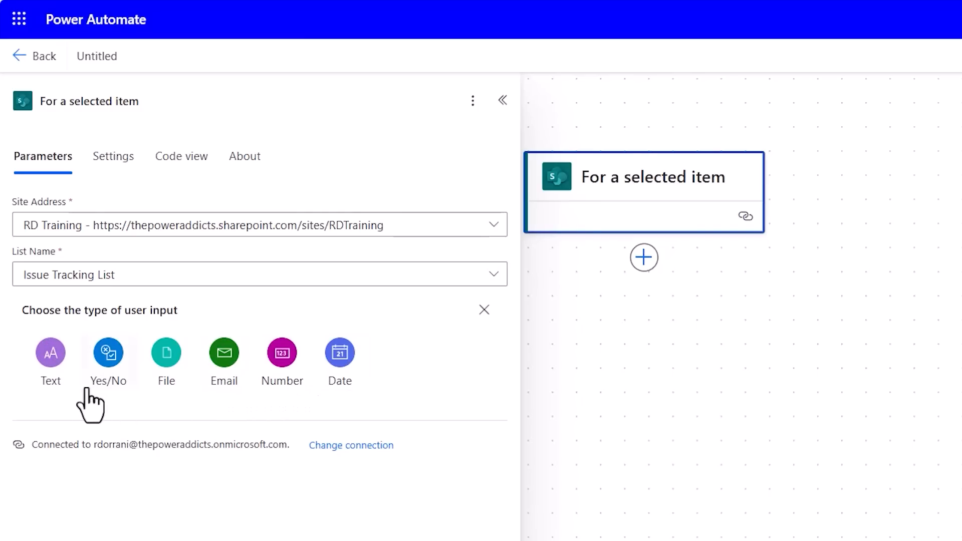
left_click(50, 358)
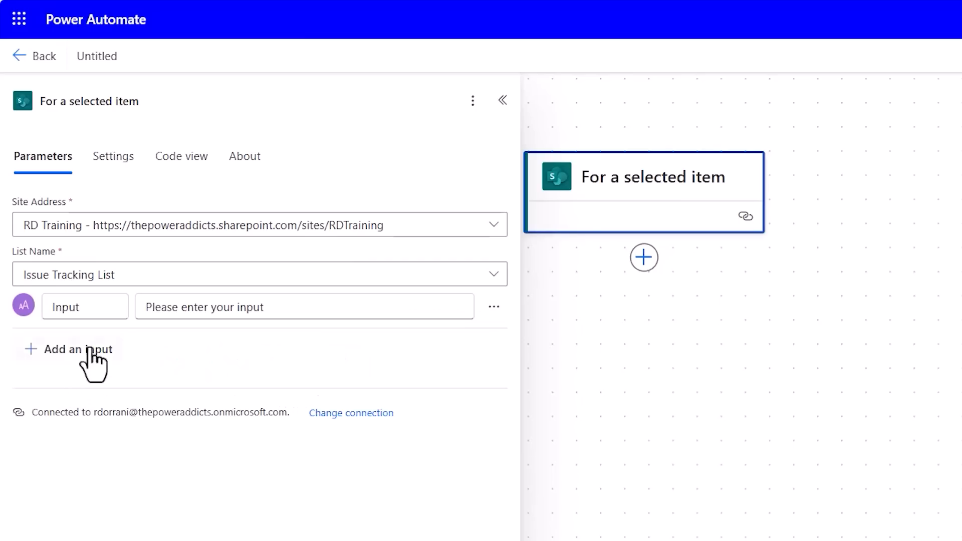
type("Message")
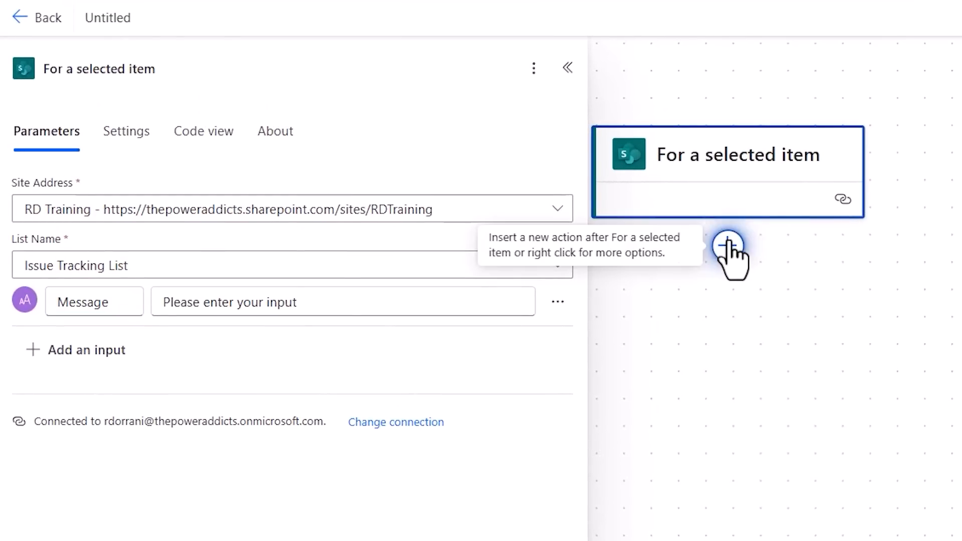
Add the Office 365 Outlook "Send an email (V2)" action after the trigger.
left_click(729, 246)
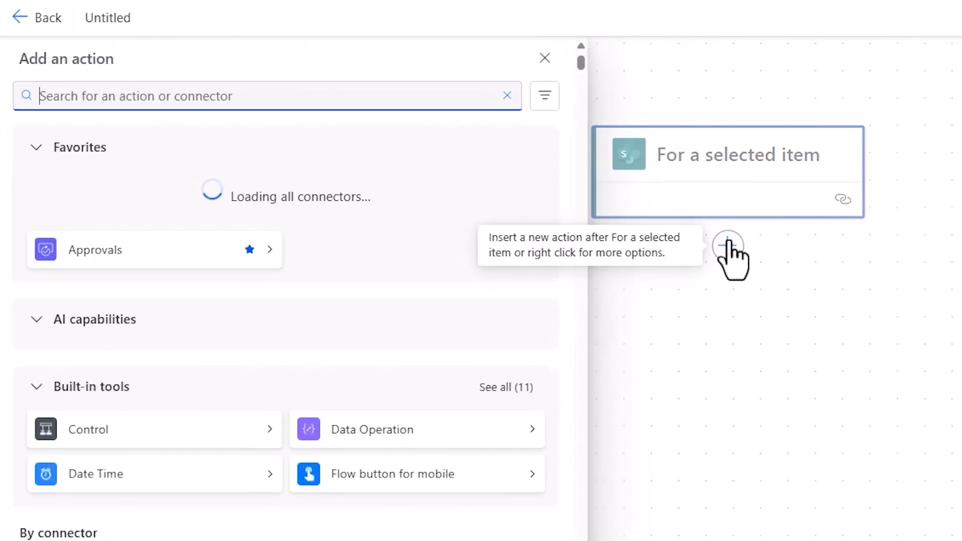
type("send an email")
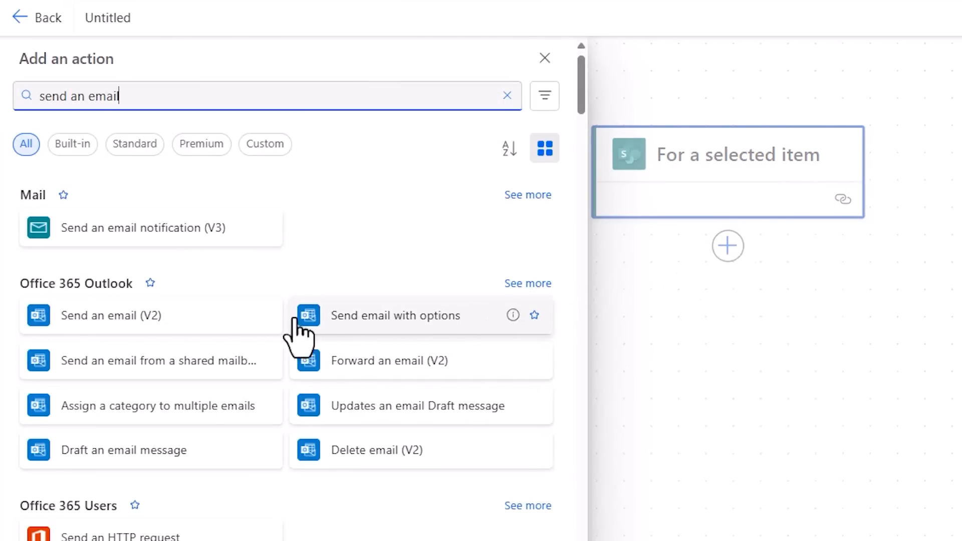
left_click(158, 326)
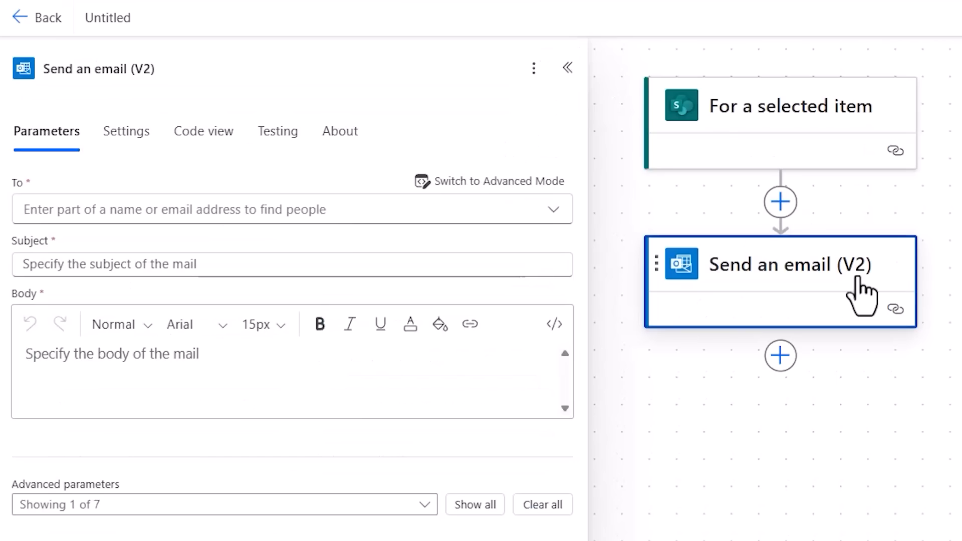
Switch the email's To field to advanced mode and review all dynamic values available from the trigger.
left_click(122, 215)
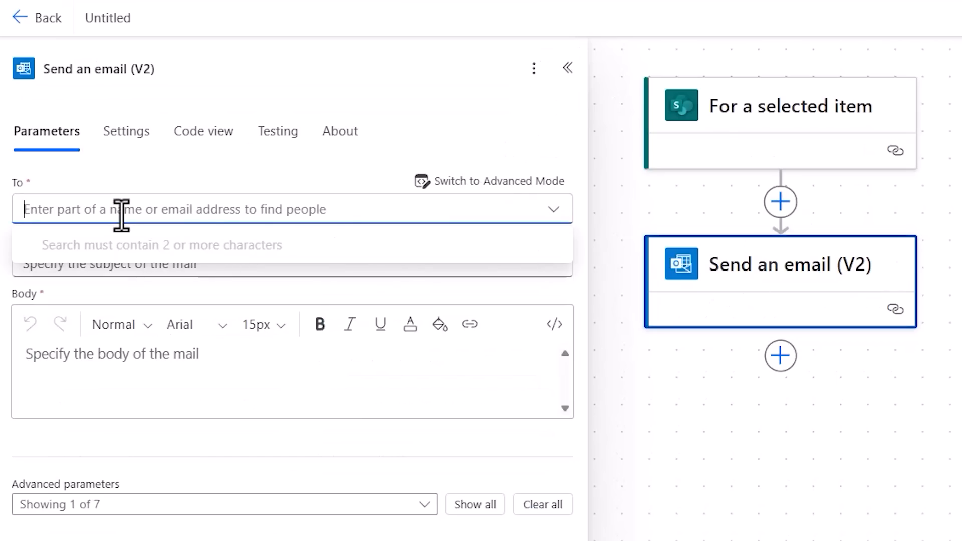
left_click(517, 184)
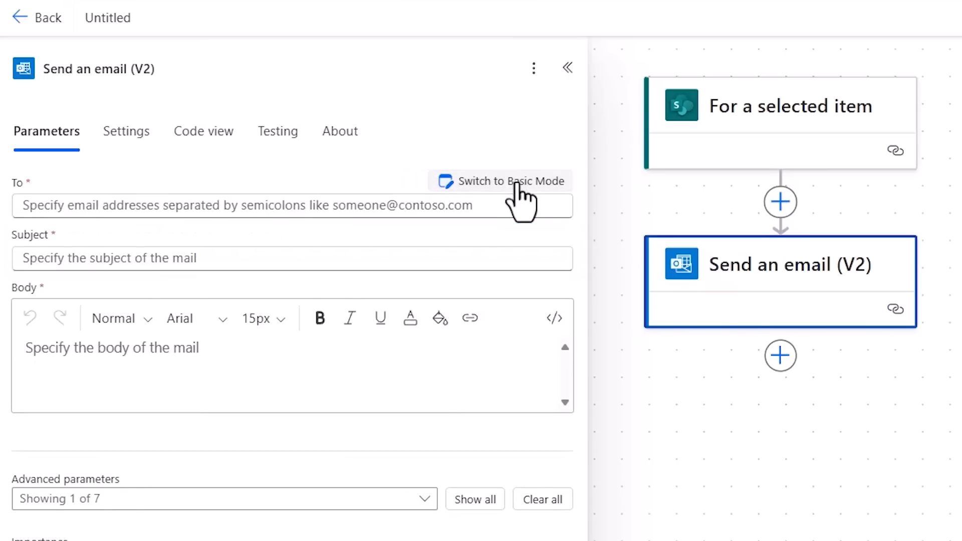
left_click(398, 205)
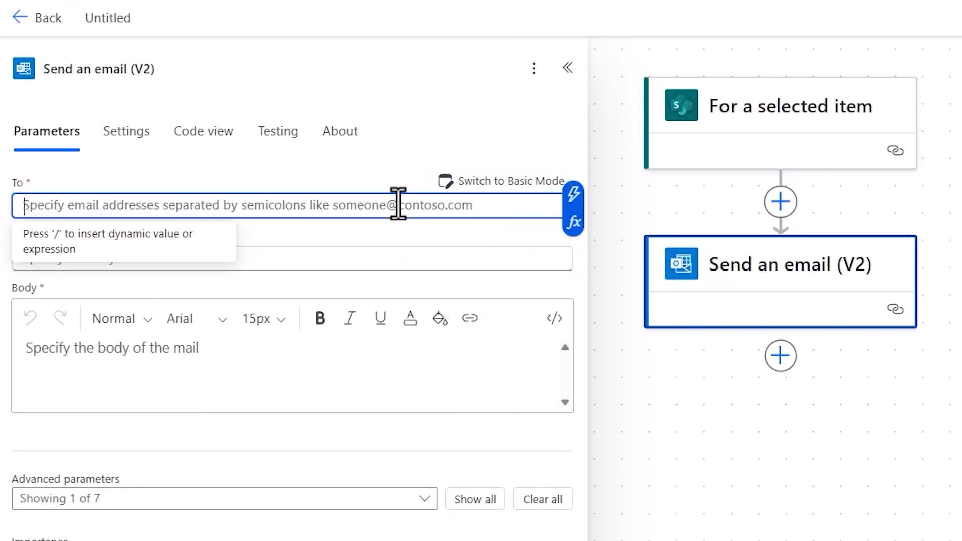
left_click(569, 202)
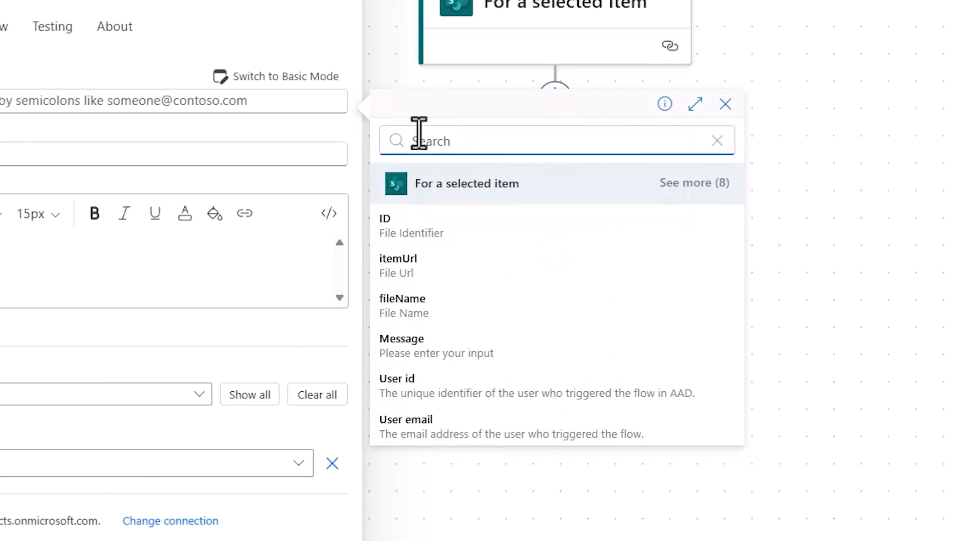
left_click(496, 196)
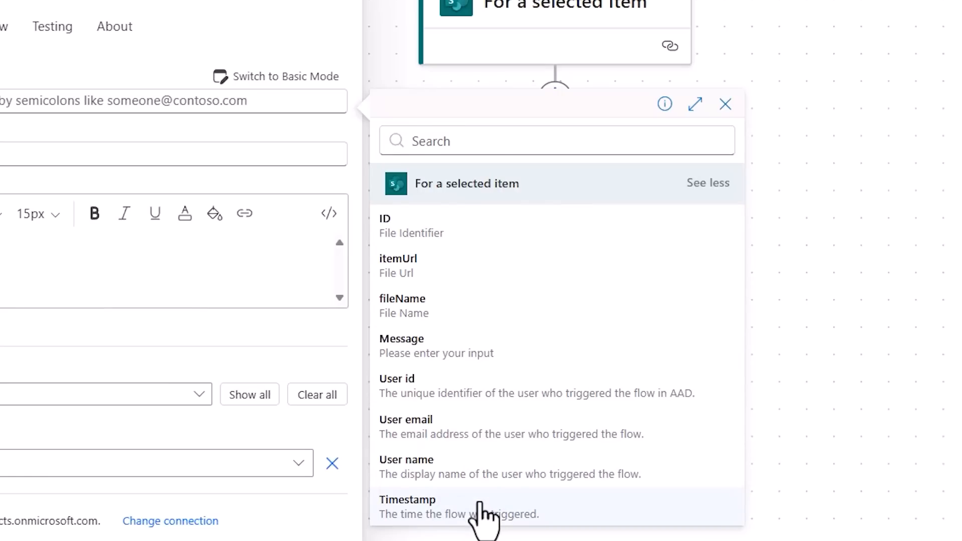
left_click(725, 104)
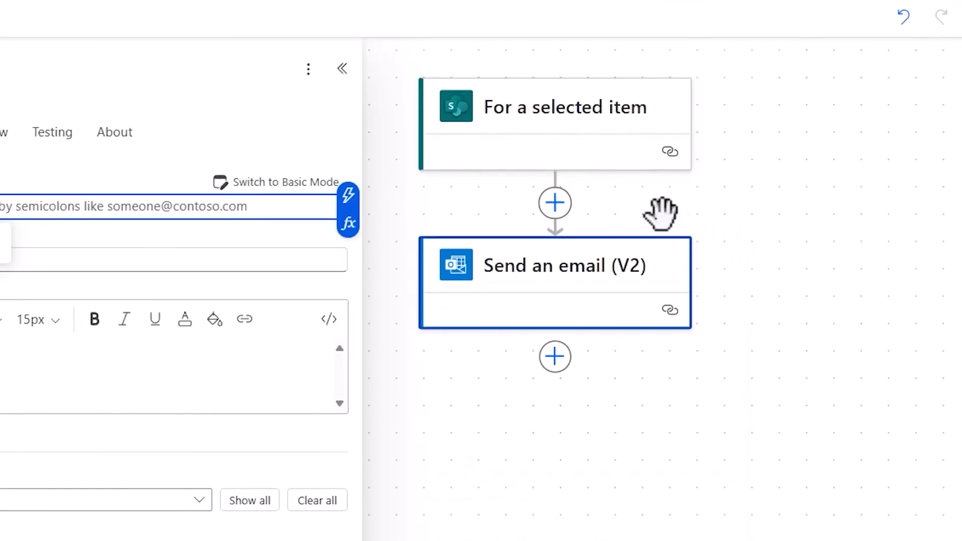
Insert the SharePoint "Get item" action between the trigger and the "Send an email (V2)" action.
left_click(555, 203)
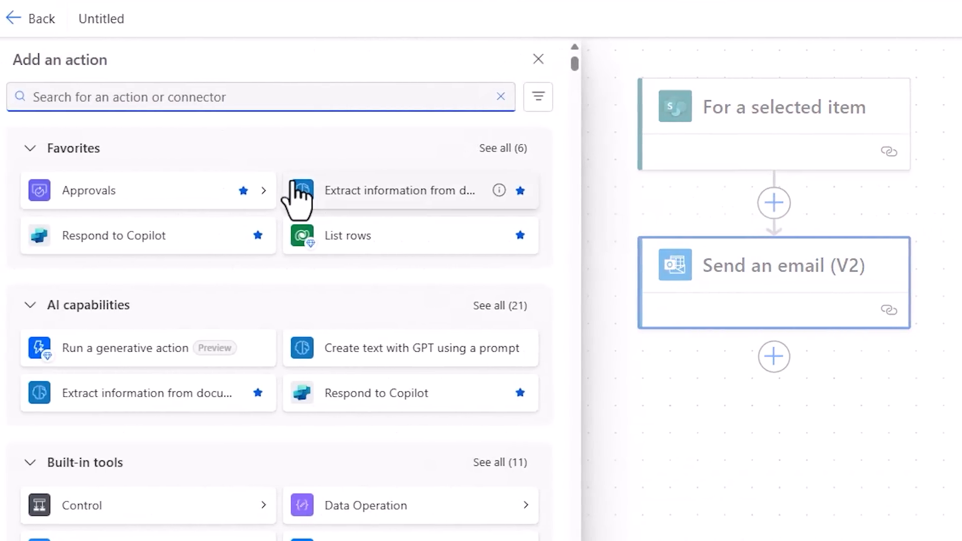
type("get an item")
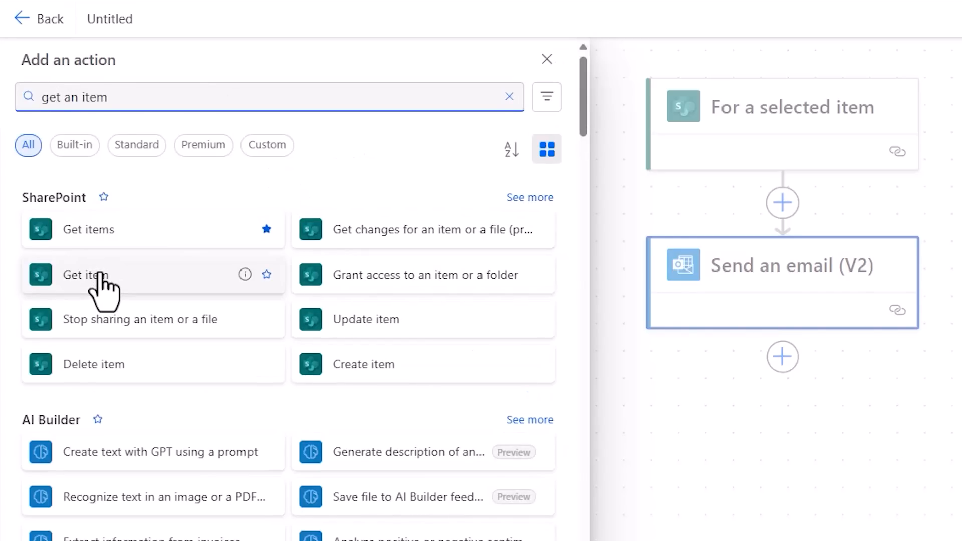
left_click(99, 274)
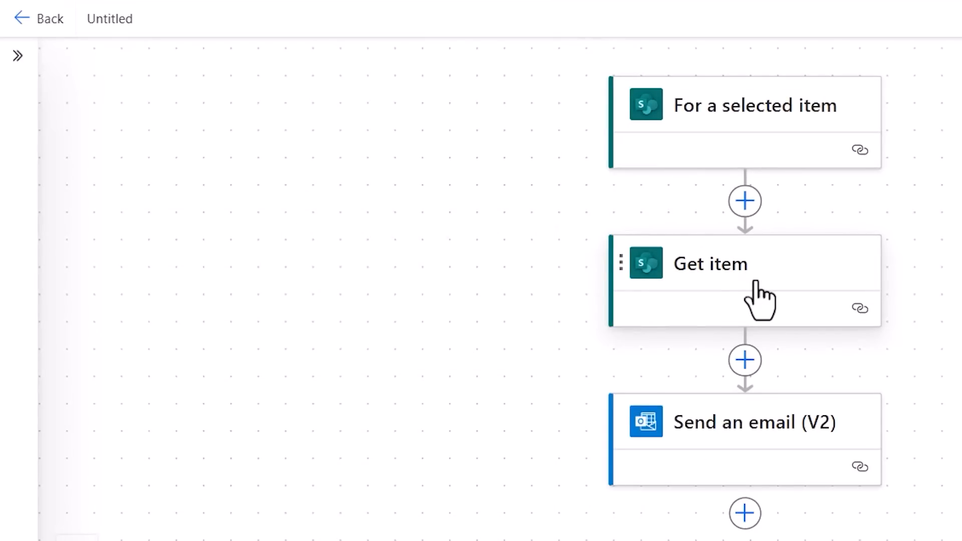
Configure the Get item action for the RD Training site's Issue Tracking List, using the trigger's ID as the Id.
left_click(760, 300)
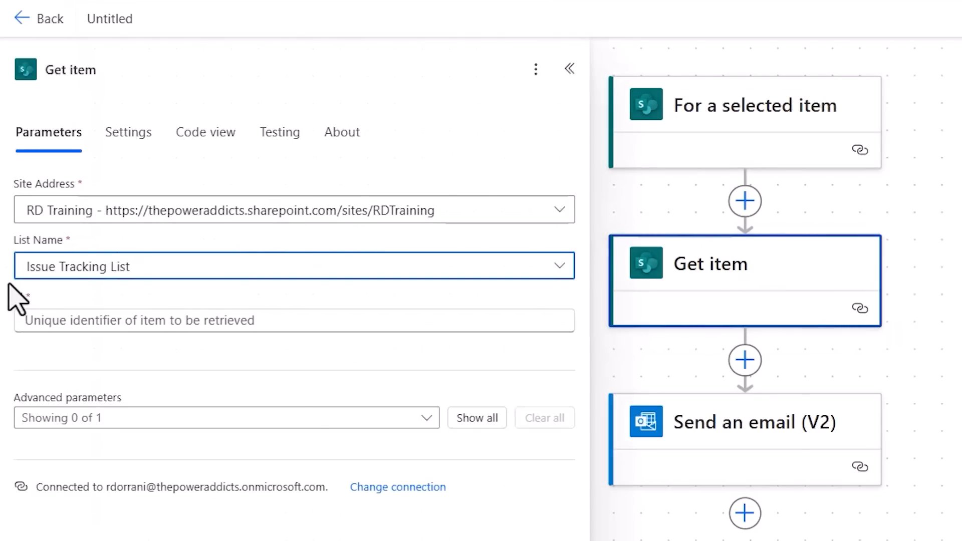
left_click(95, 319)
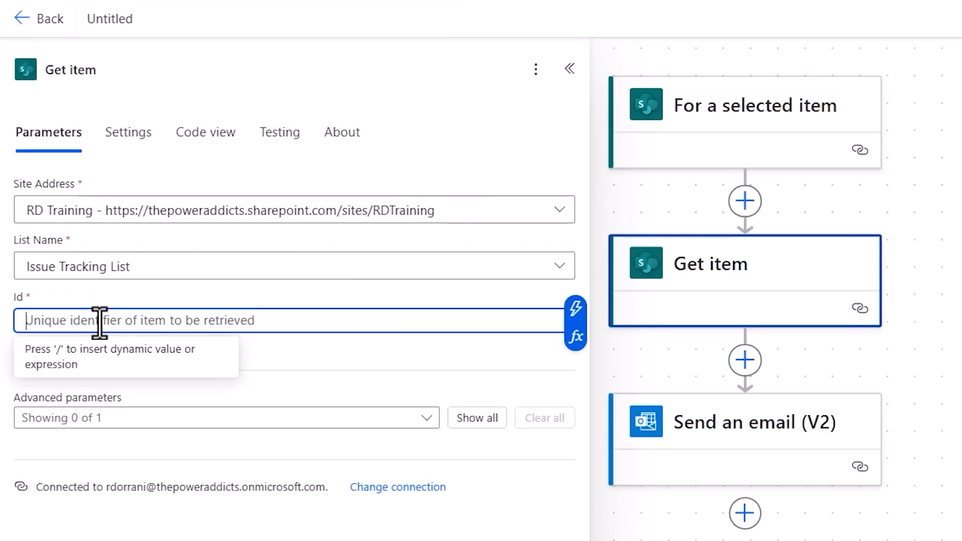
left_click(577, 314)
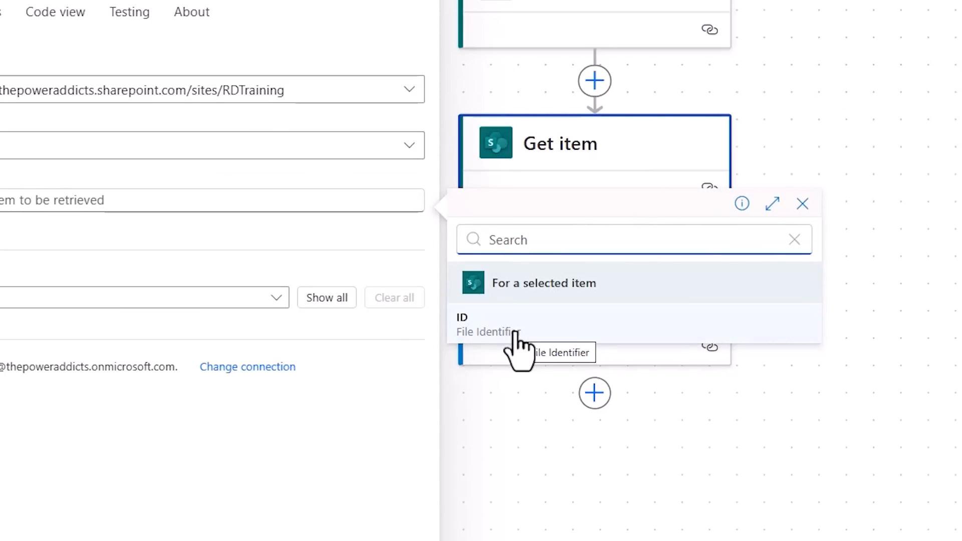
left_click(517, 333)
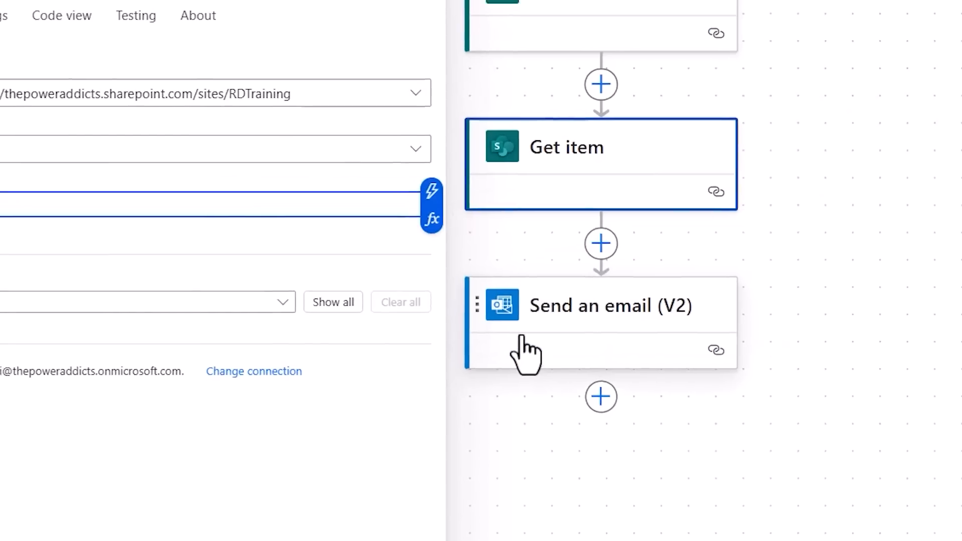
left_click(690, 241)
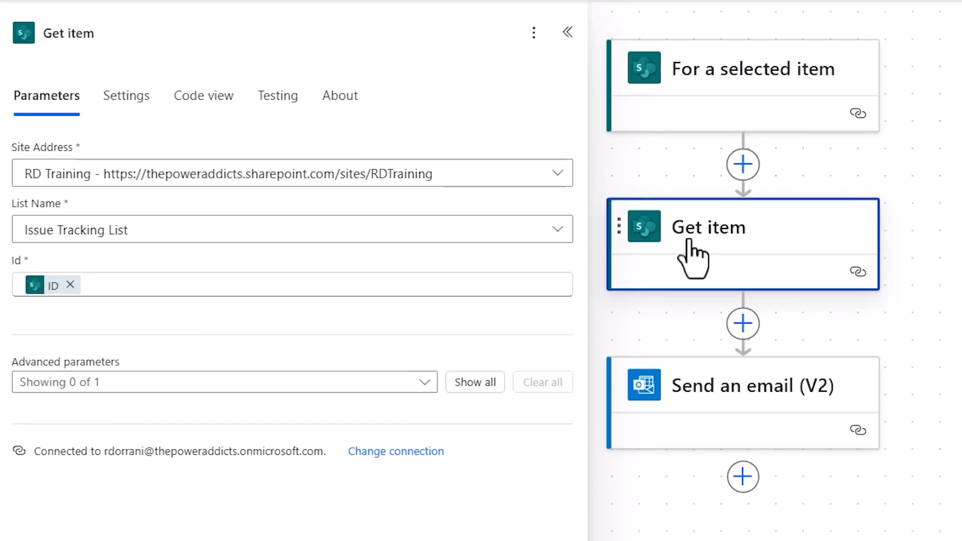
Set the recipient of the "Send an email (V2)" action to the Assigned To Email dynamic value from Get item.
left_click(725, 418)
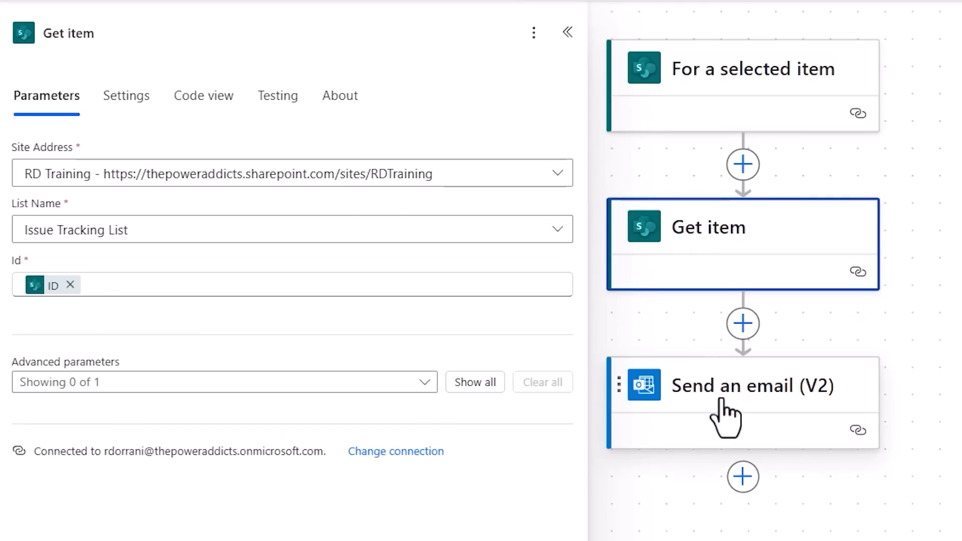
left_click(200, 168)
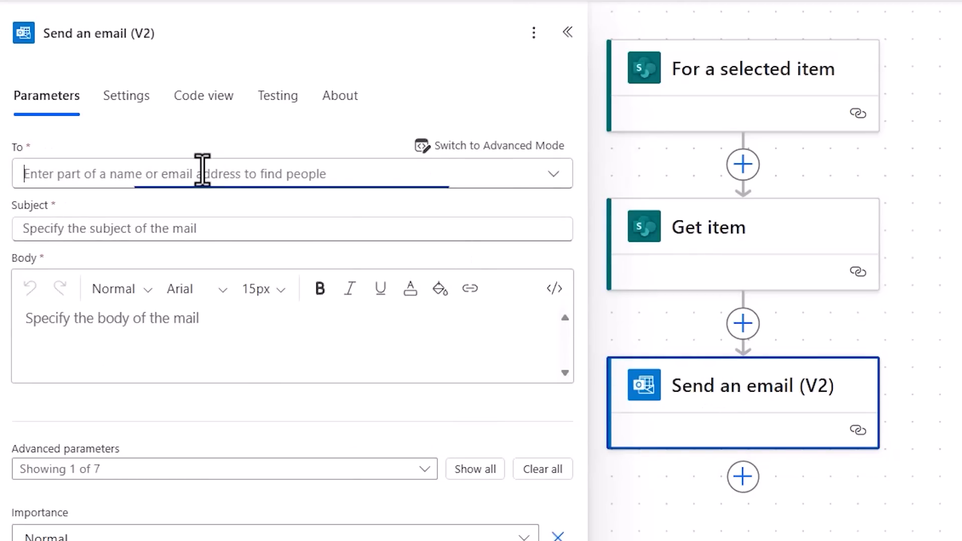
left_click(447, 150)
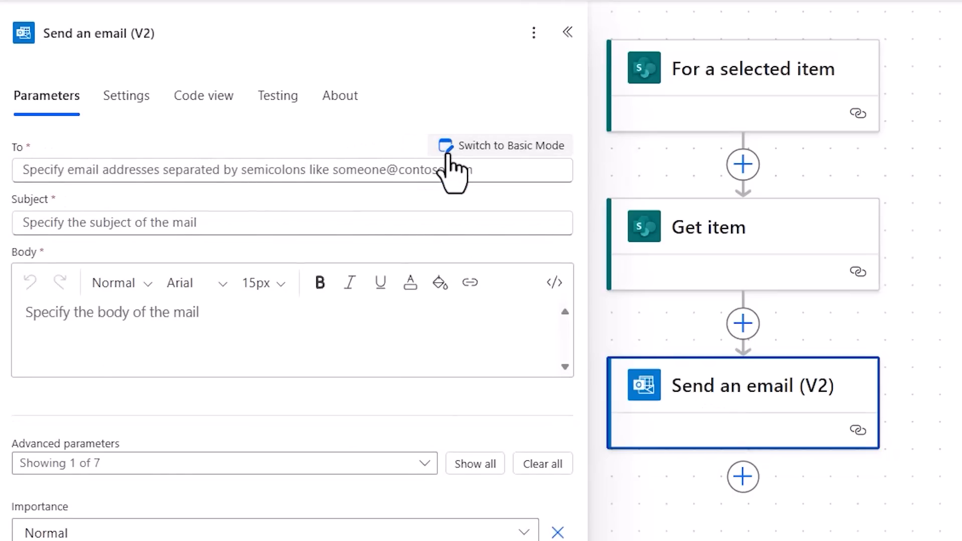
left_click(445, 170)
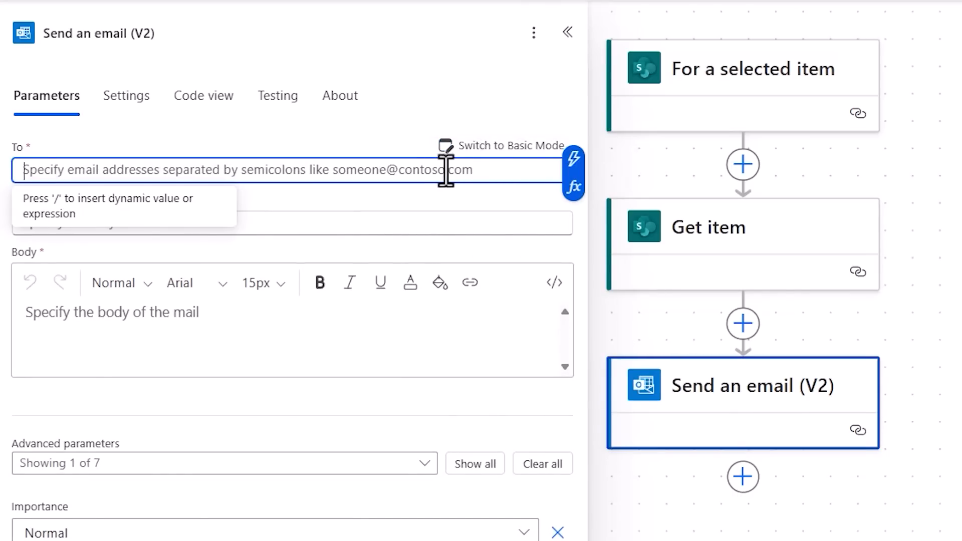
left_click(572, 162)
type("assigned")
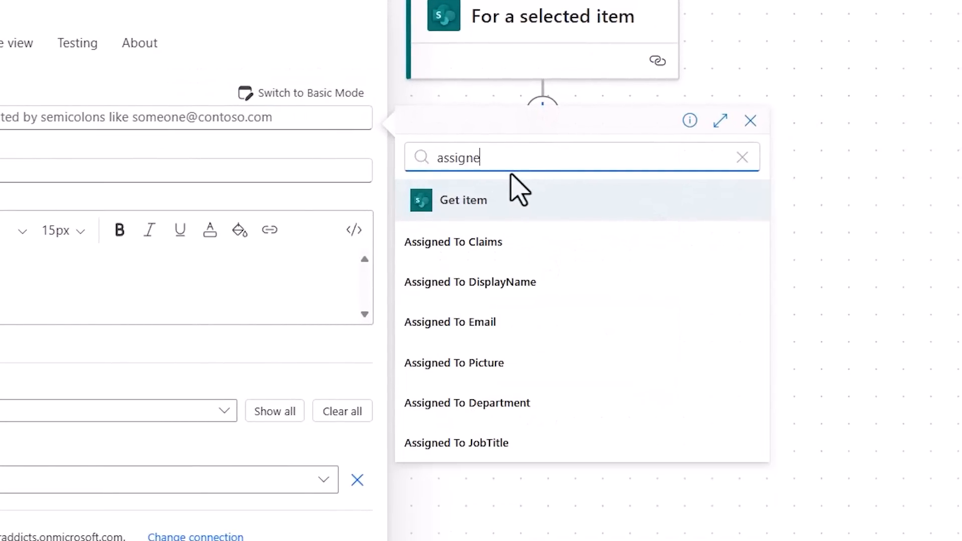
left_click(485, 325)
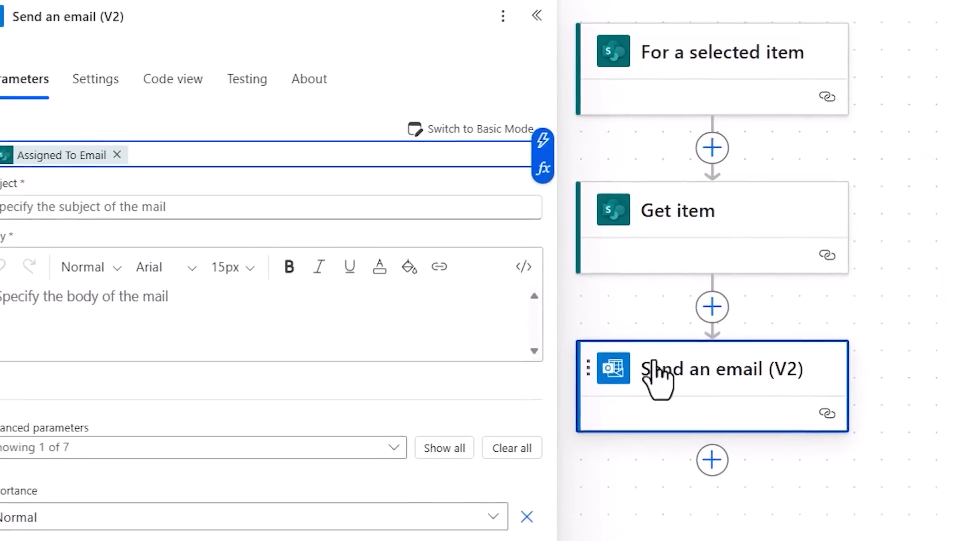
Set the email subject to "Notification for" followed by the Title dynamic value from Get item.
left_click(121, 215)
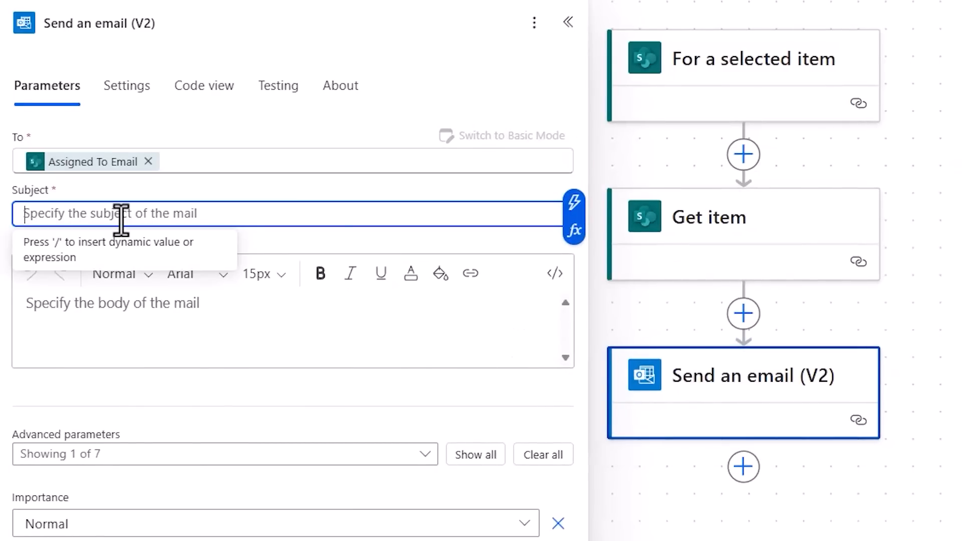
type("Notification for")
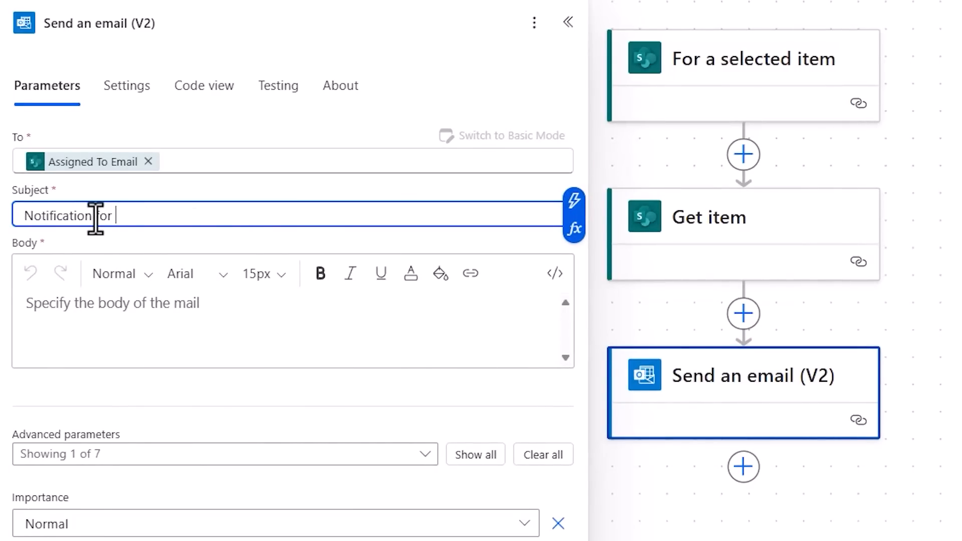
left_click(573, 201)
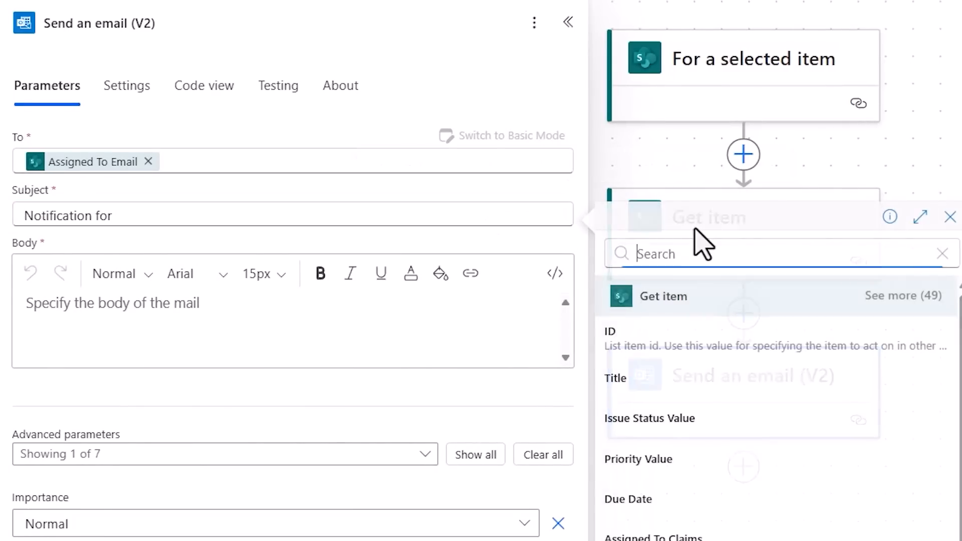
type("title")
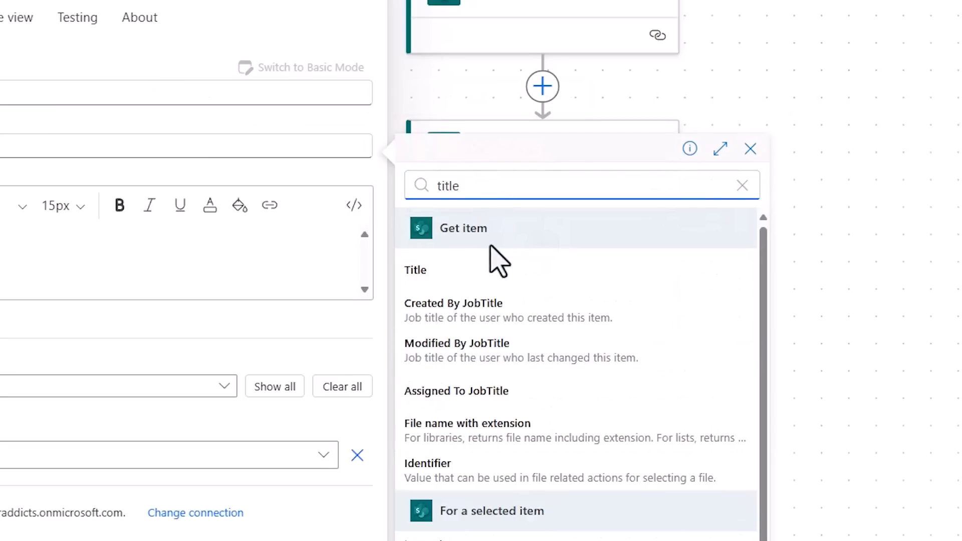
left_click(489, 294)
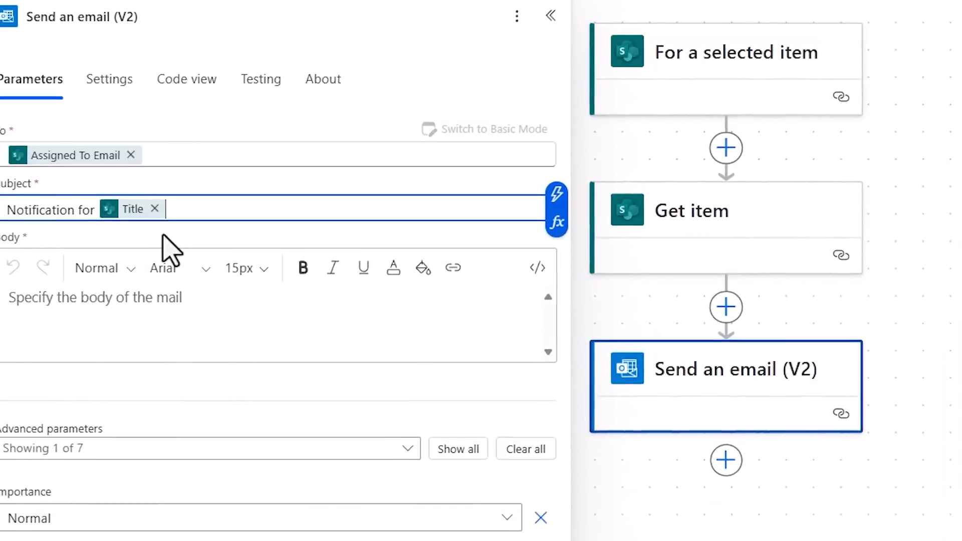
Insert the trigger's Message dynamic value as the email body.
left_click(129, 306)
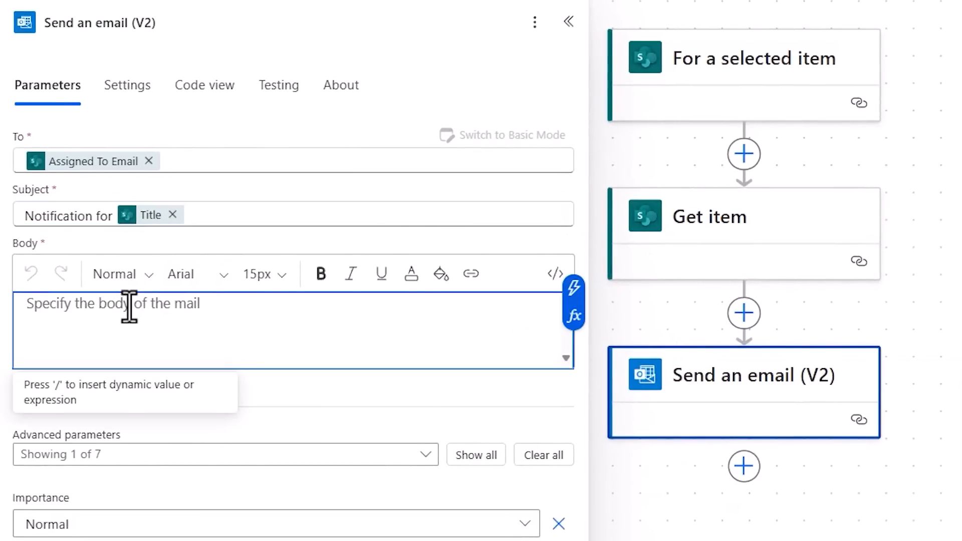
left_click(574, 289)
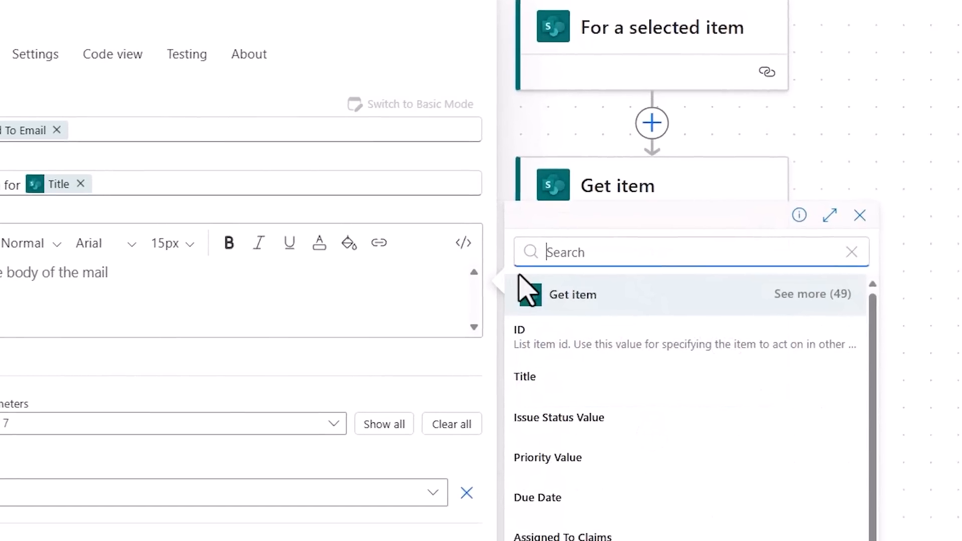
type("message")
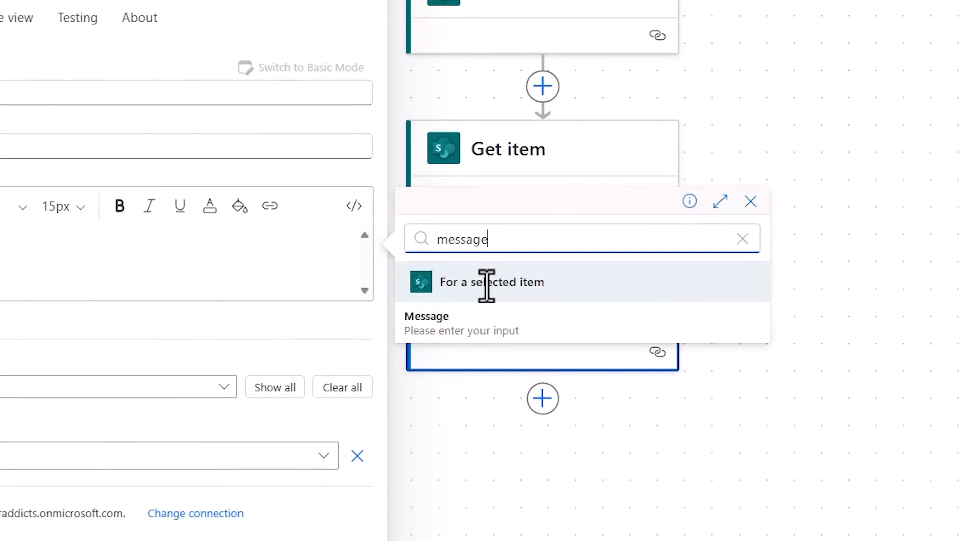
left_click(465, 331)
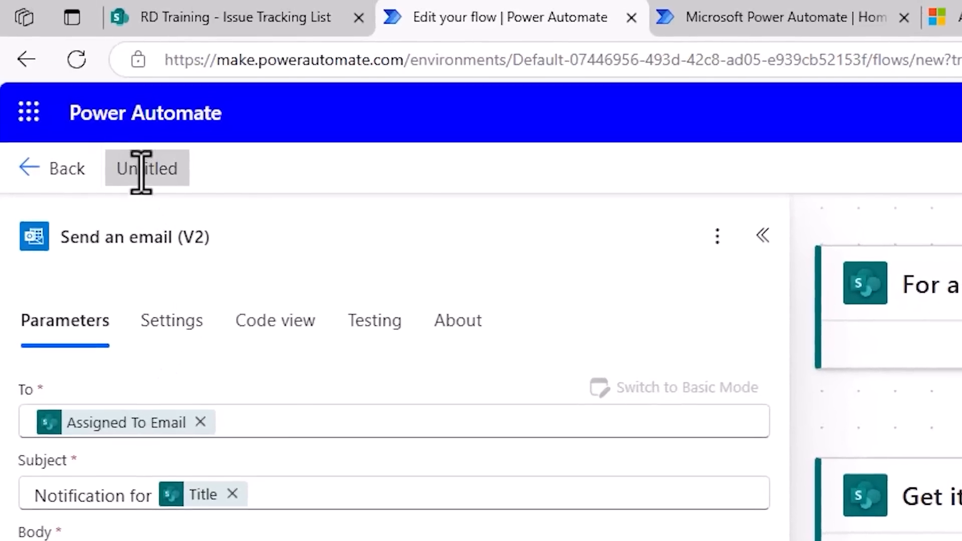
Name the flow "Send Notification to Assigned User" and save it.
left_click(110, 6)
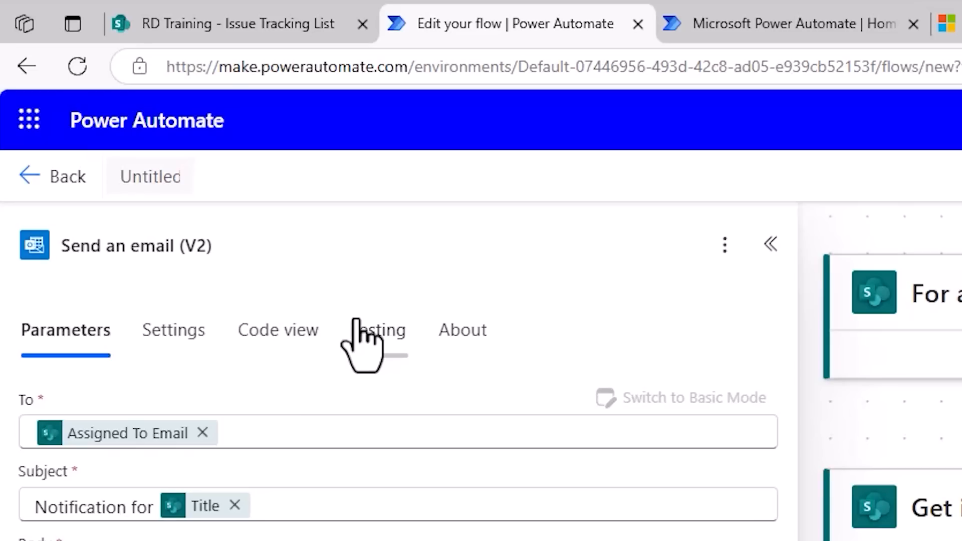
type("Send Notification to Assigned User")
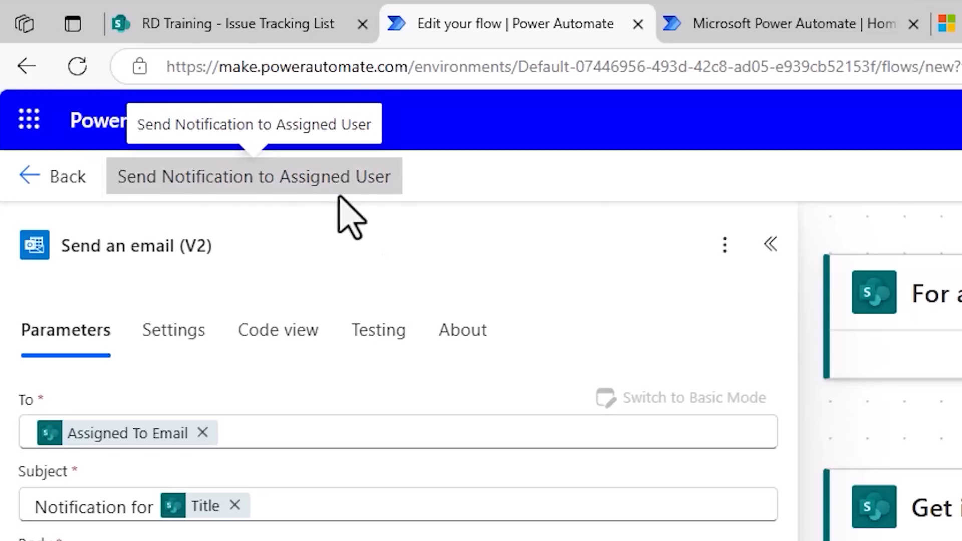
left_click(571, 159)
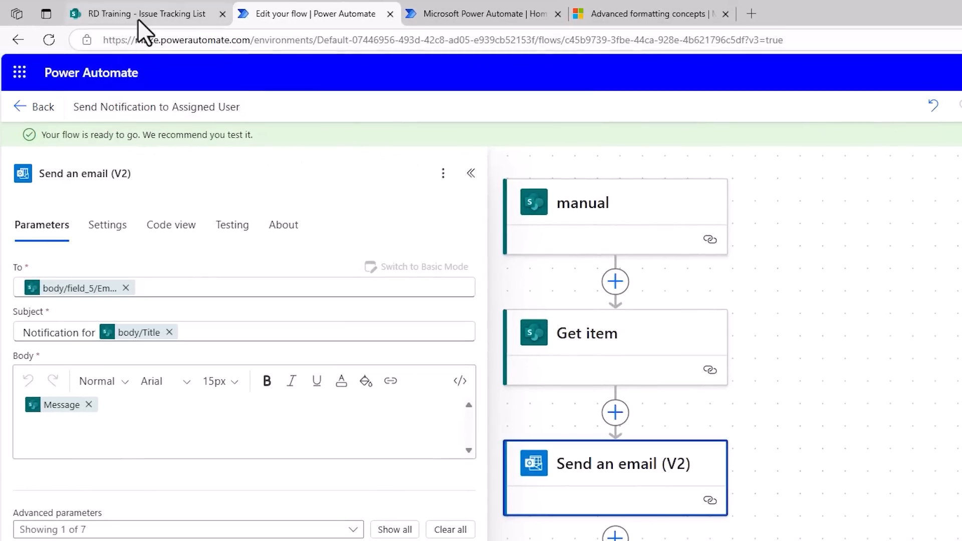
Switch to the SharePoint Issue Tracking List and start the "Send Notification to Assigned User" flow for the "Complete project report" item.
left_click(137, 15)
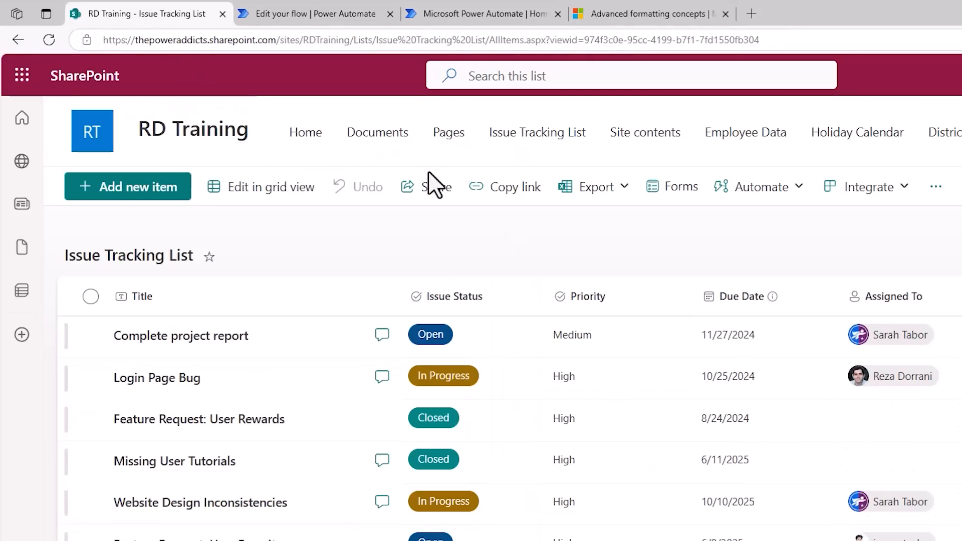
left_click(90, 339)
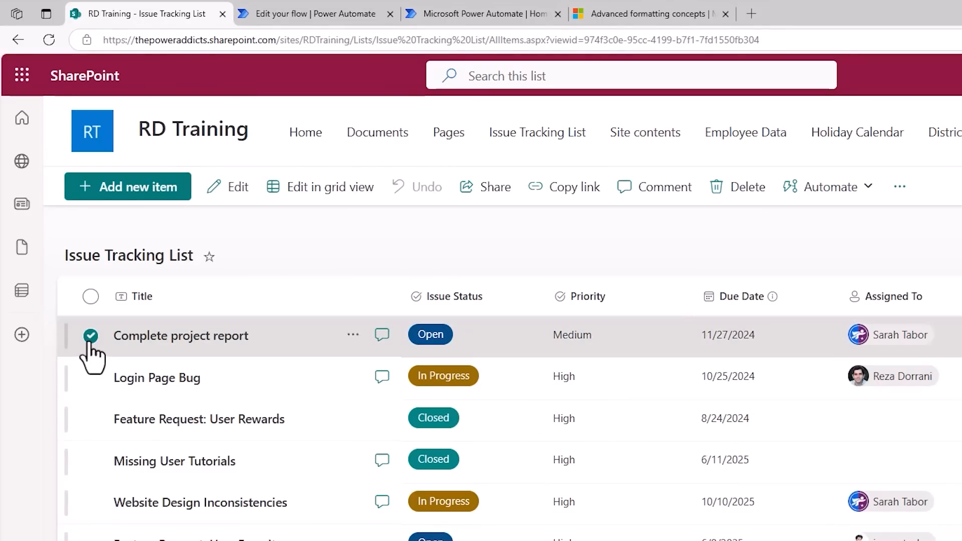
left_click(853, 188)
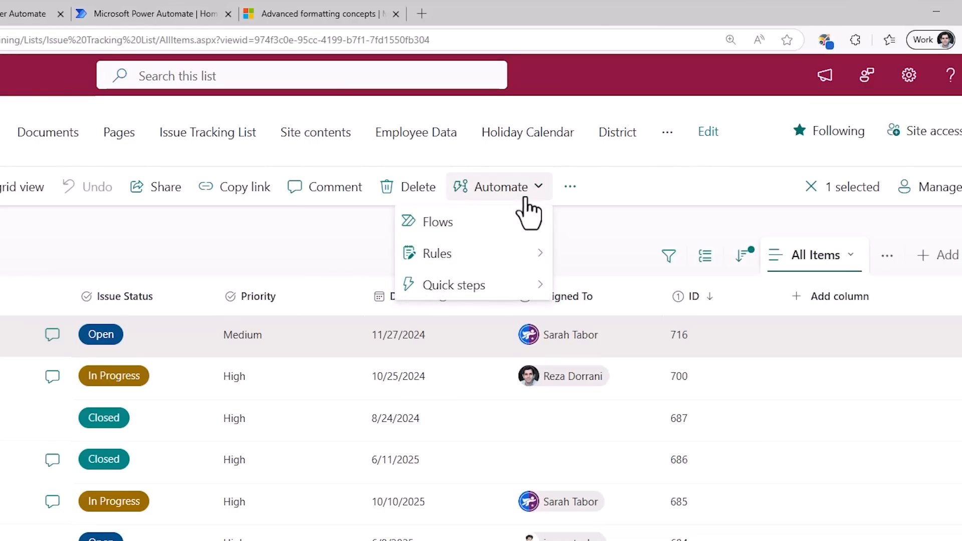
mouse_move(520, 232)
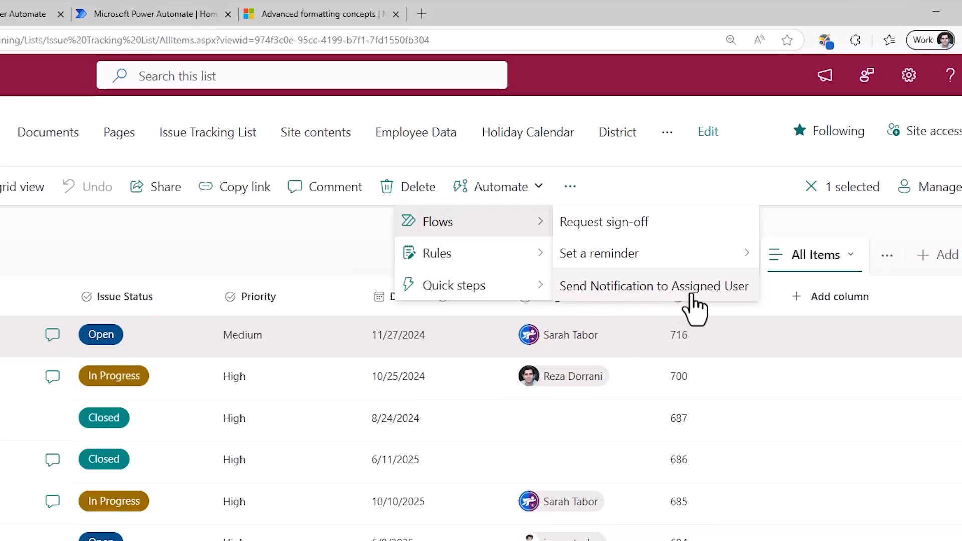
left_click(657, 295)
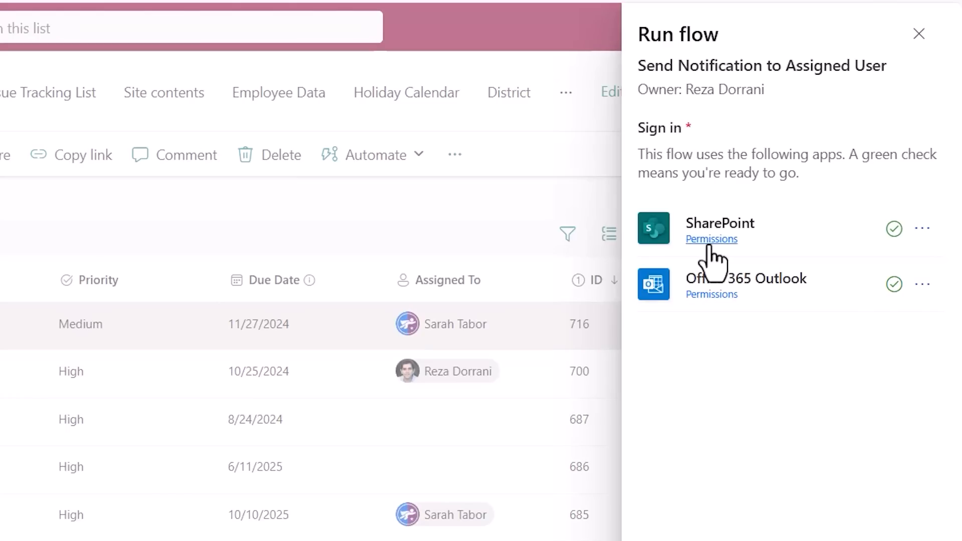
Accept the flow's connections and run it with the message "I need this task completed soon".
left_click(693, 521)
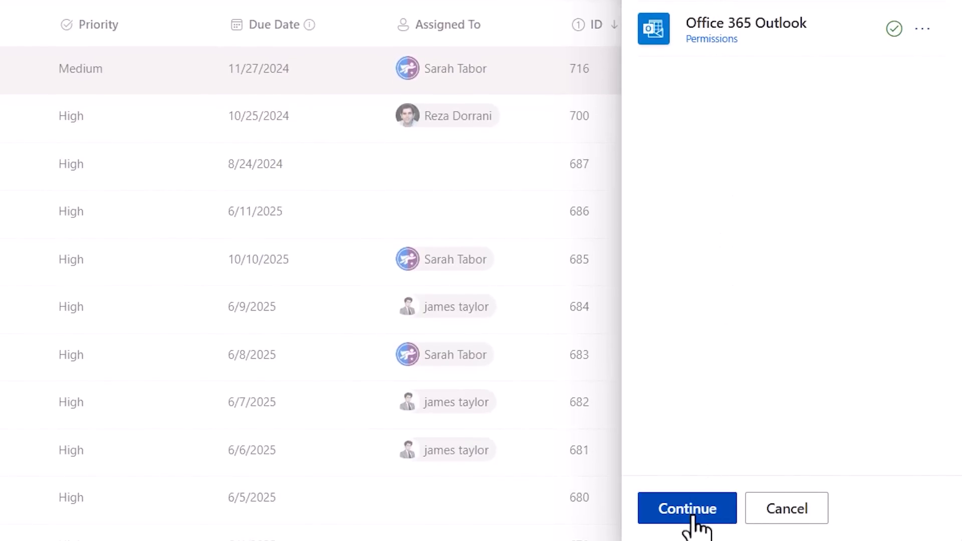
left_click(693, 522)
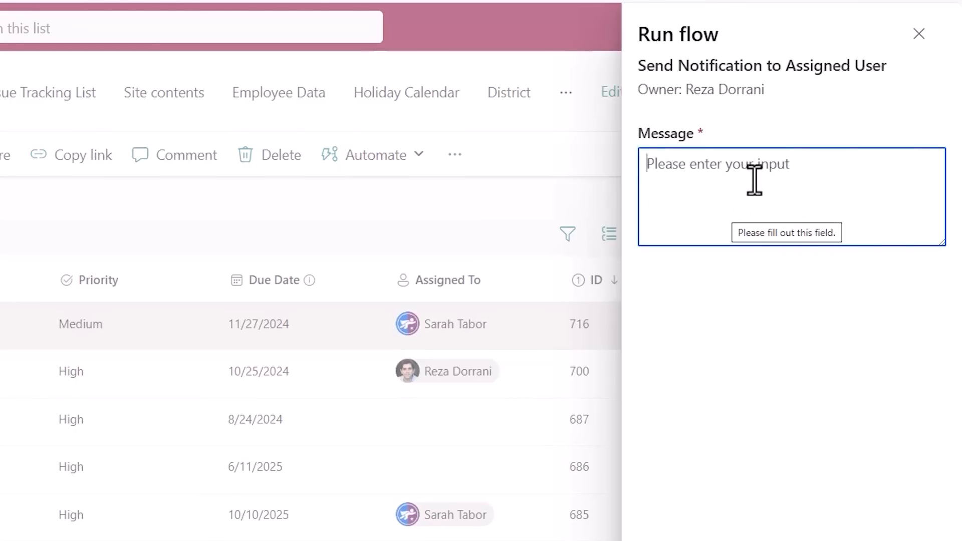
type("I need this task completed soon")
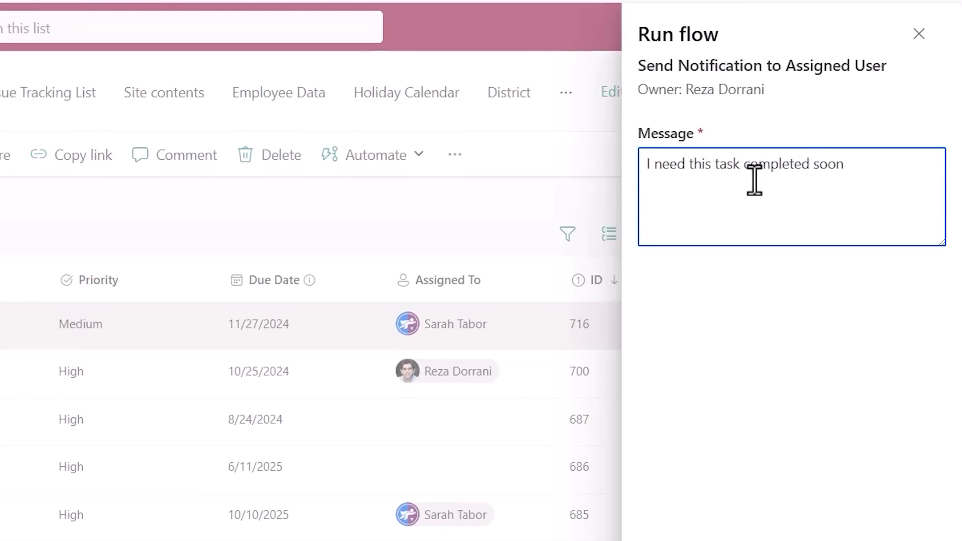
left_click(695, 510)
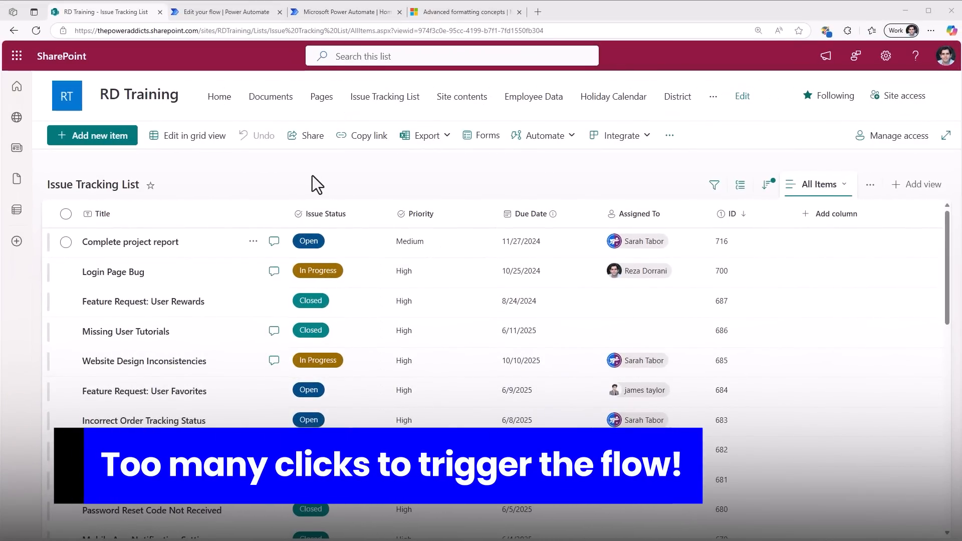
Select the "Complete project report" item and review the flows available to run on it.
left_click(66, 242)
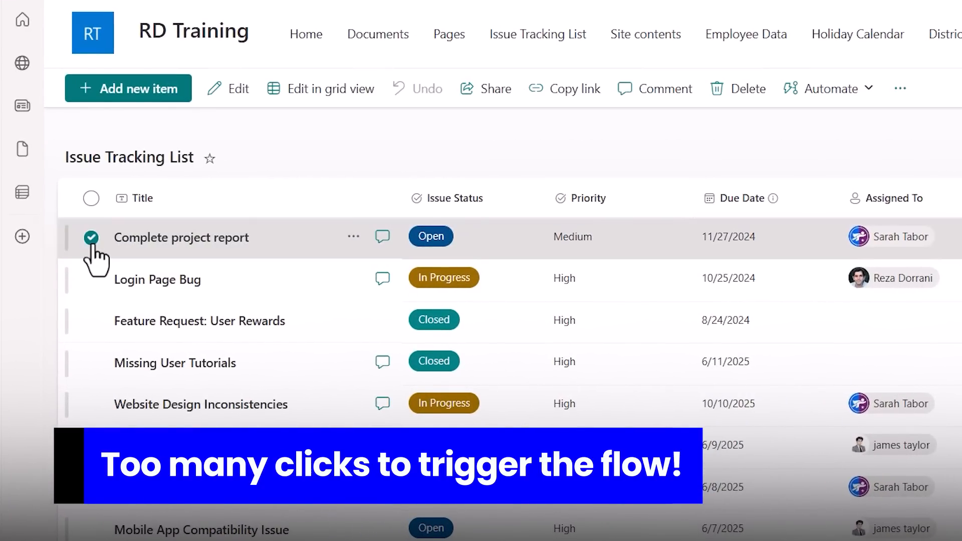
left_click(833, 89)
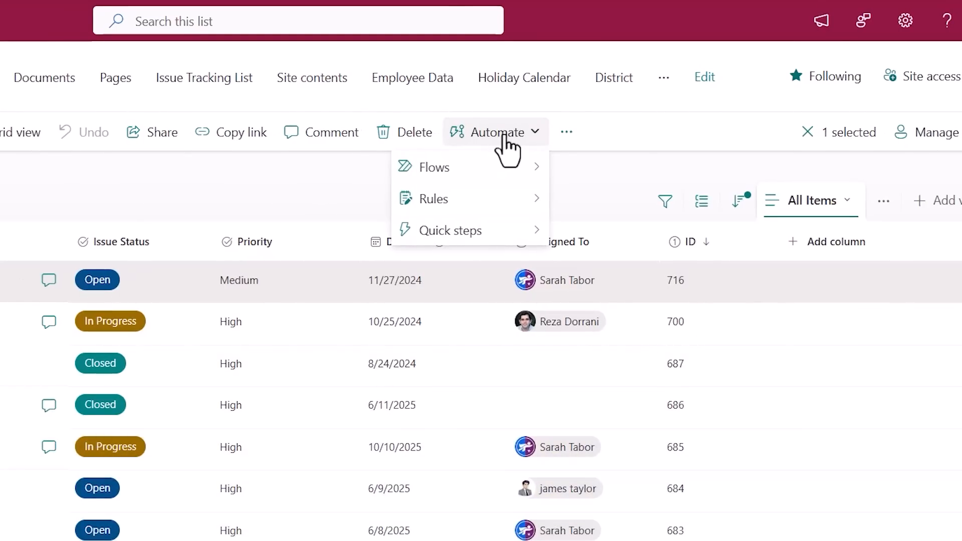
mouse_move(507, 176)
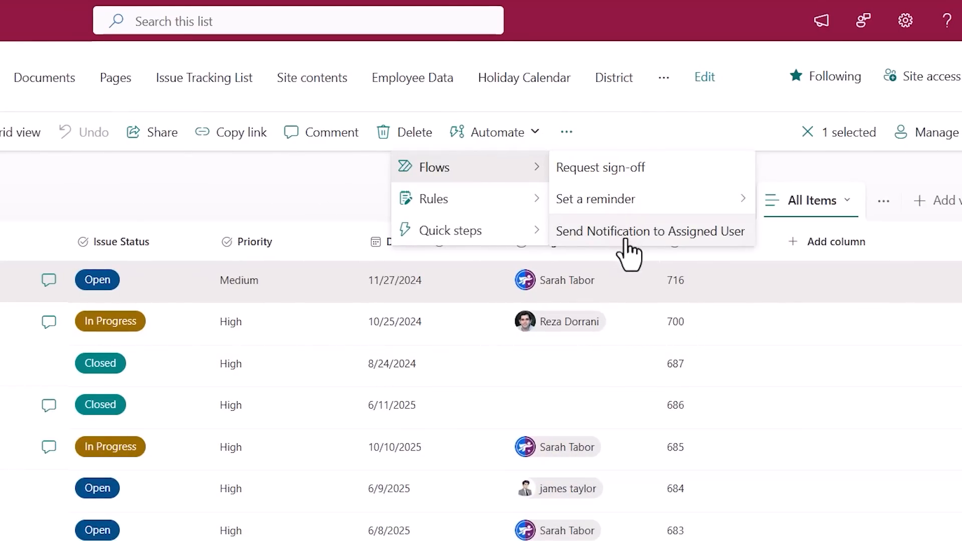
Open the run form of the "Send Notification to Assigned User" flow for the selected item and close it without running.
left_click(626, 241)
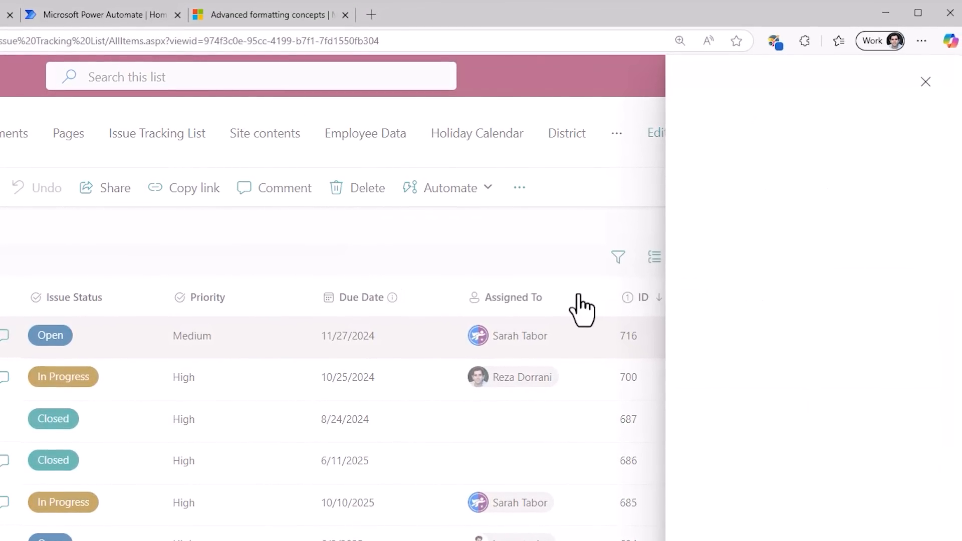
left_click(923, 94)
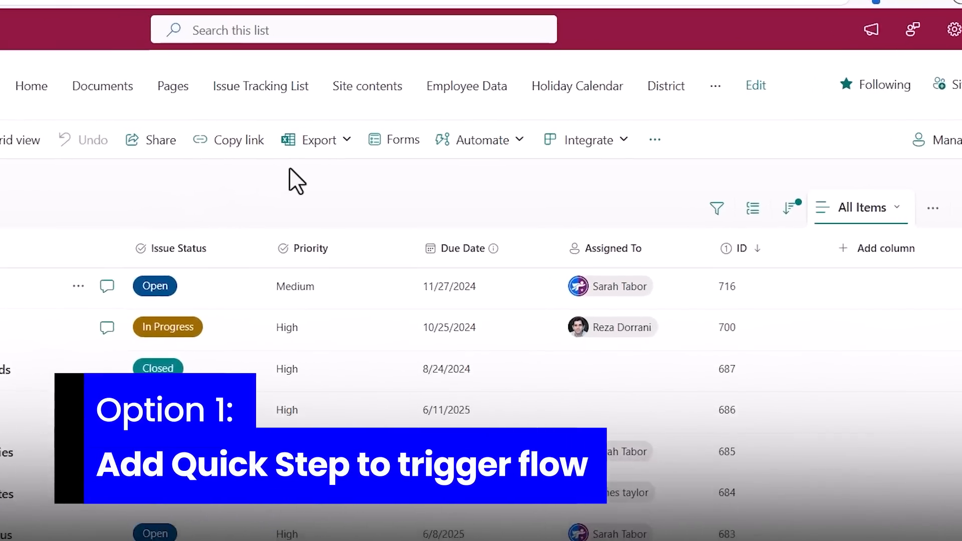
Start a new quick step that executes a flow and name it "Send notification" with an envelope emoji in front.
left_click(454, 151)
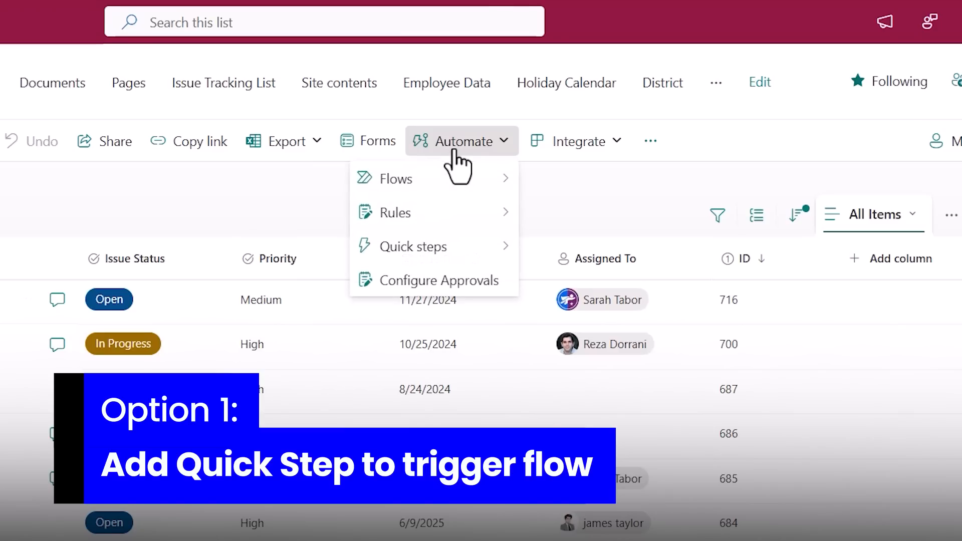
mouse_move(416, 246)
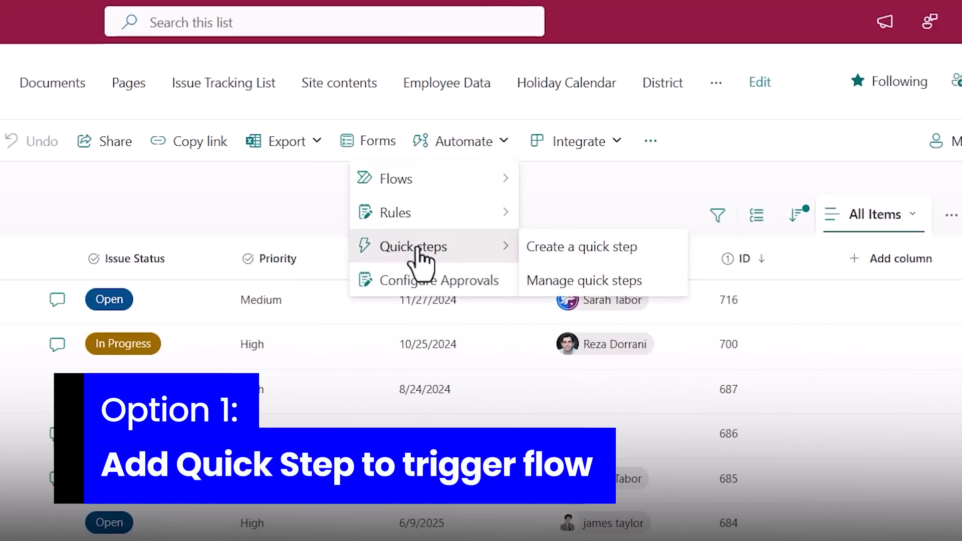
left_click(560, 249)
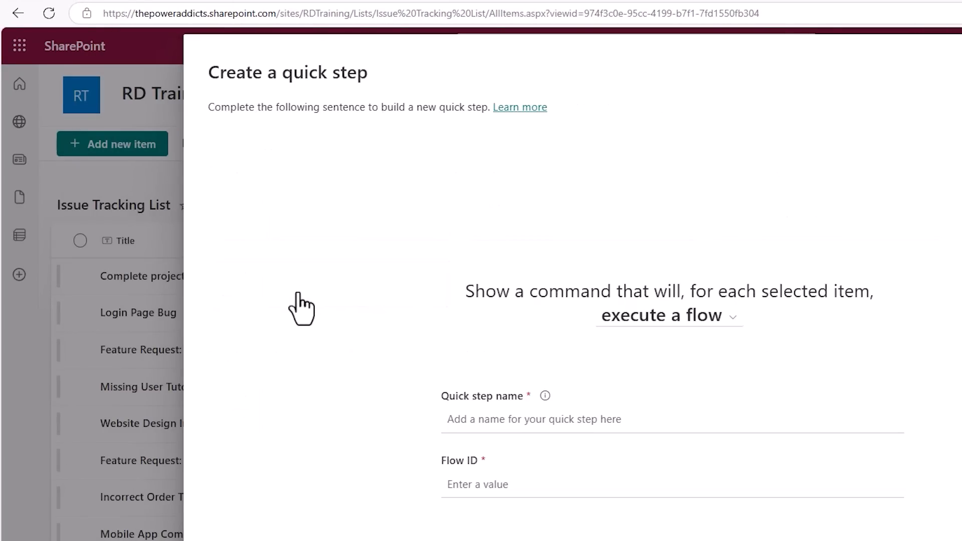
left_click(457, 417)
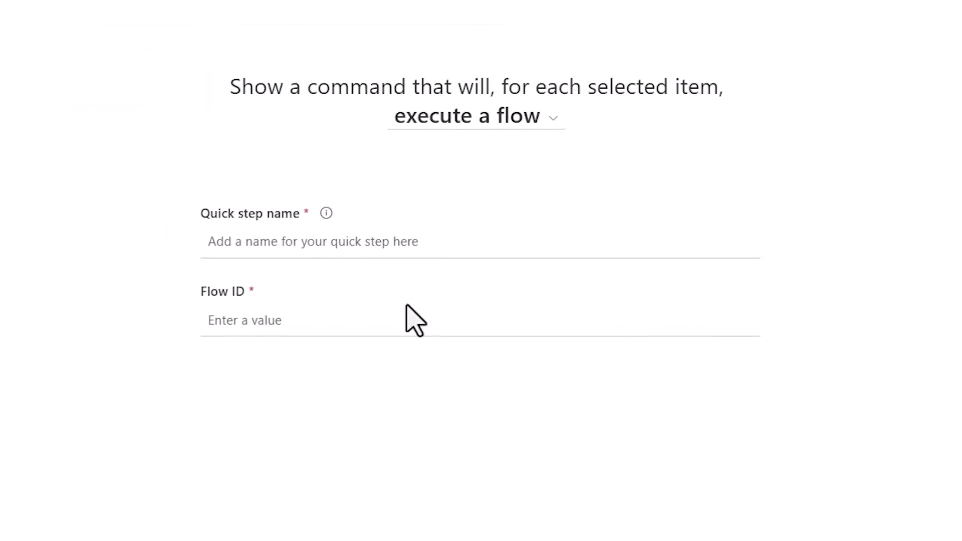
type("Send notification")
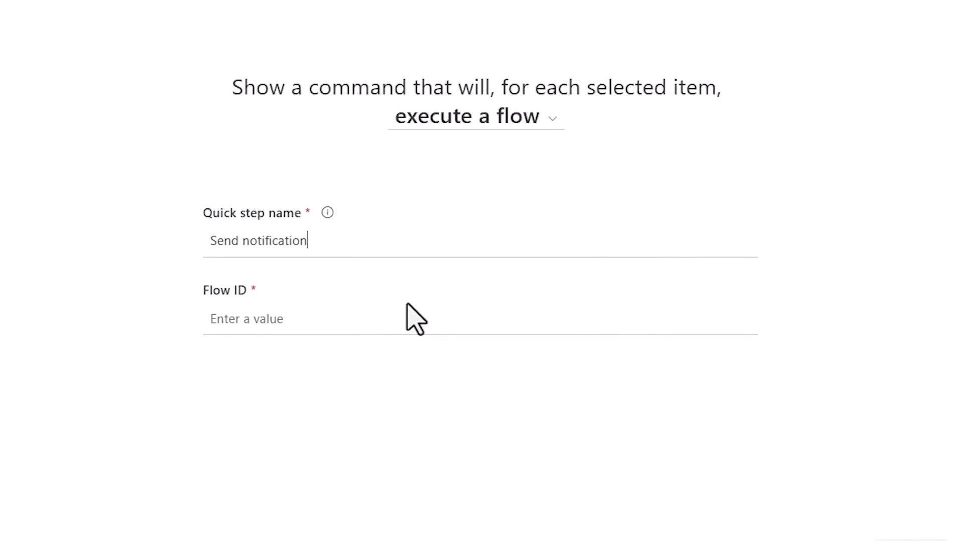
key("super+period")
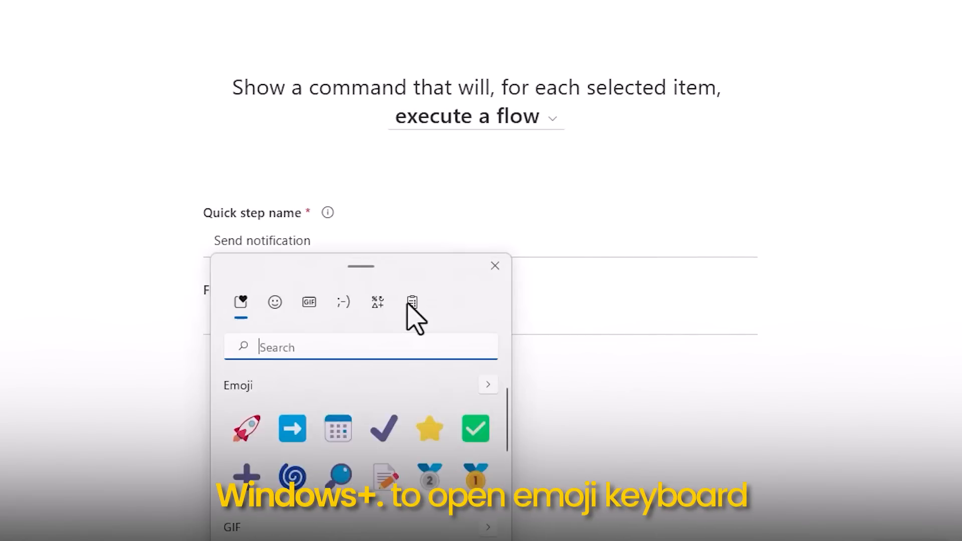
type("email")
key("Return")
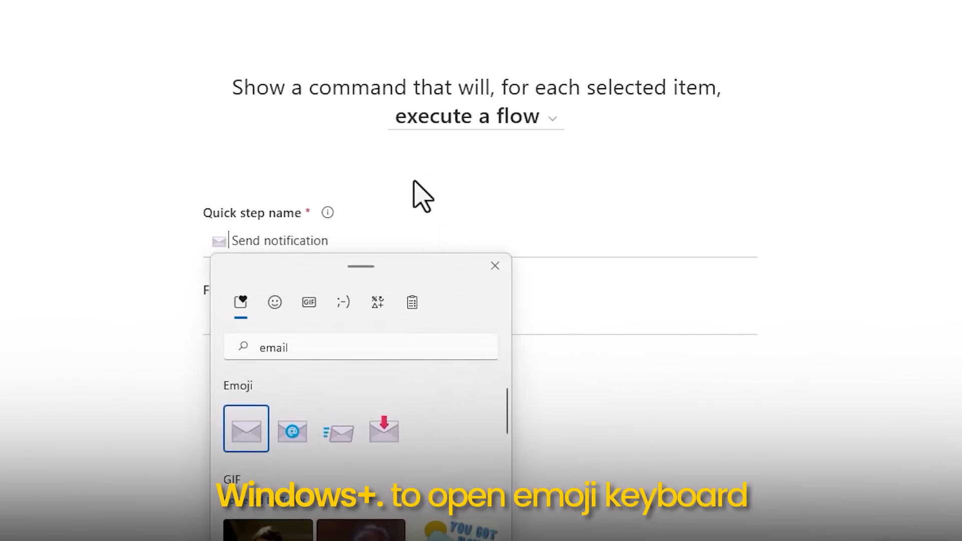
left_click(366, 239)
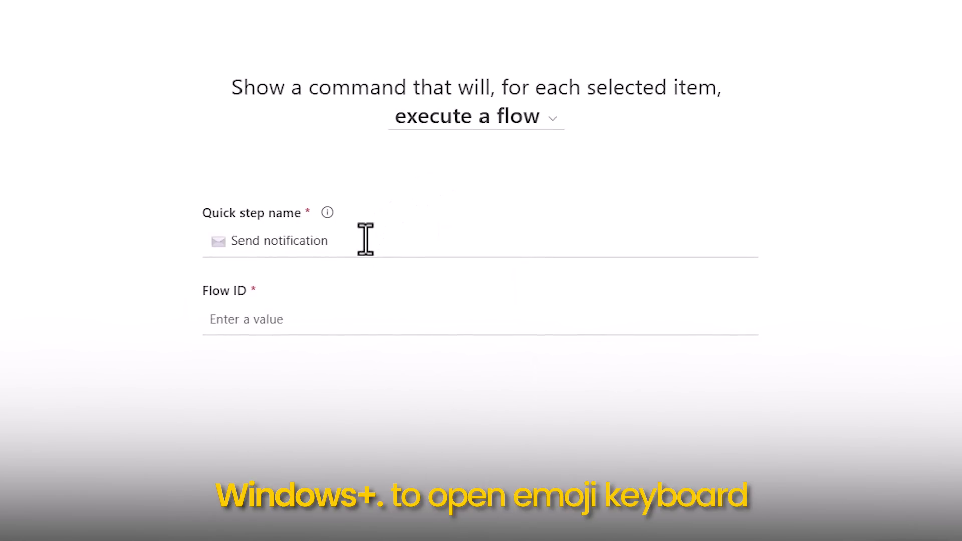
Switch to Power Automate, go to the details of the "Send Notification to Assigned User" flow and copy its flow identifier.
left_click(316, 318)
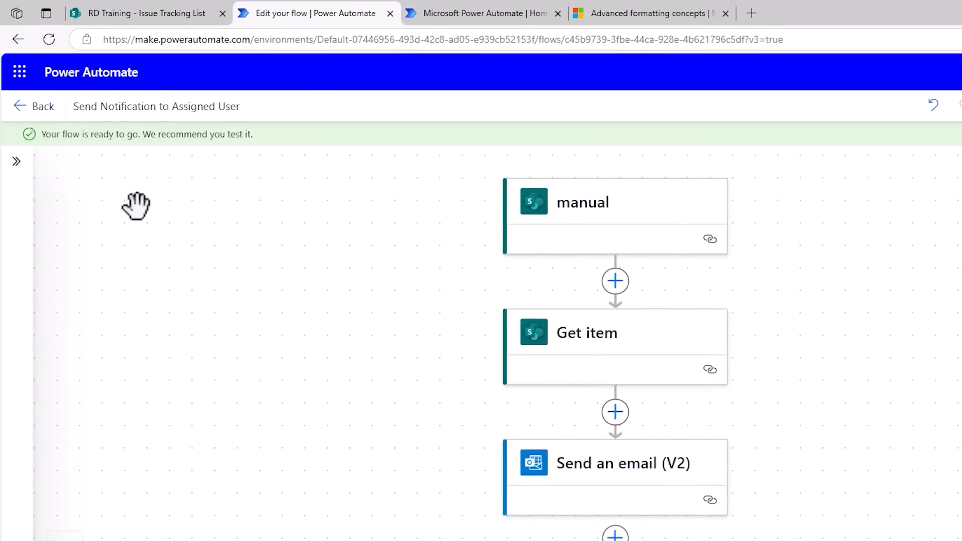
left_click(39, 107)
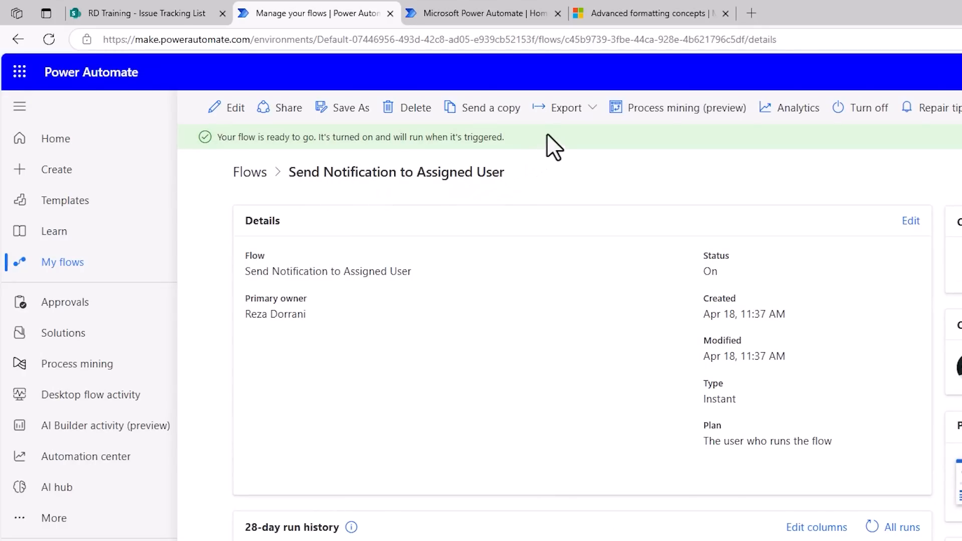
left_click(572, 111)
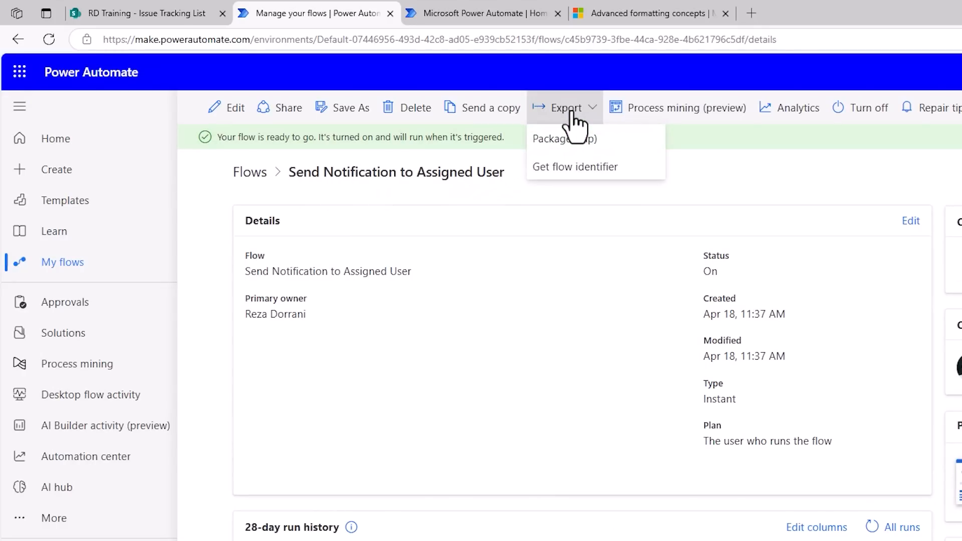
left_click(563, 168)
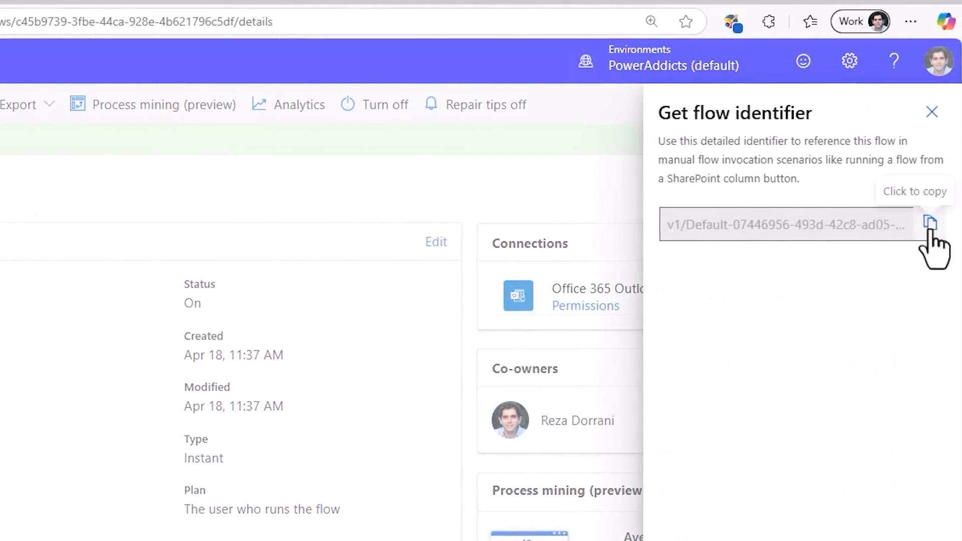
left_click(930, 230)
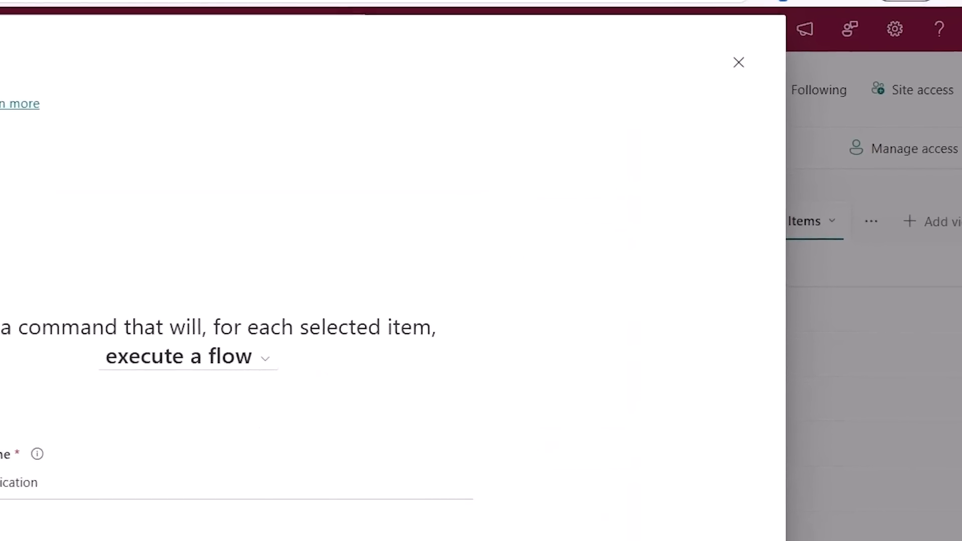
Paste the copied flow identifier as the quick step's Flow ID, create the quick step and return to the list.
left_click(239, 382)
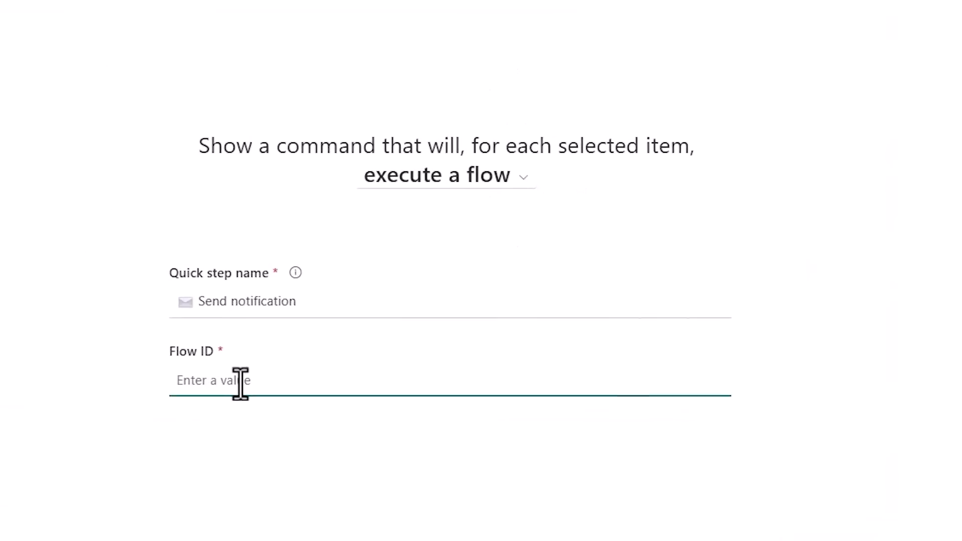
key("ctrl+v")
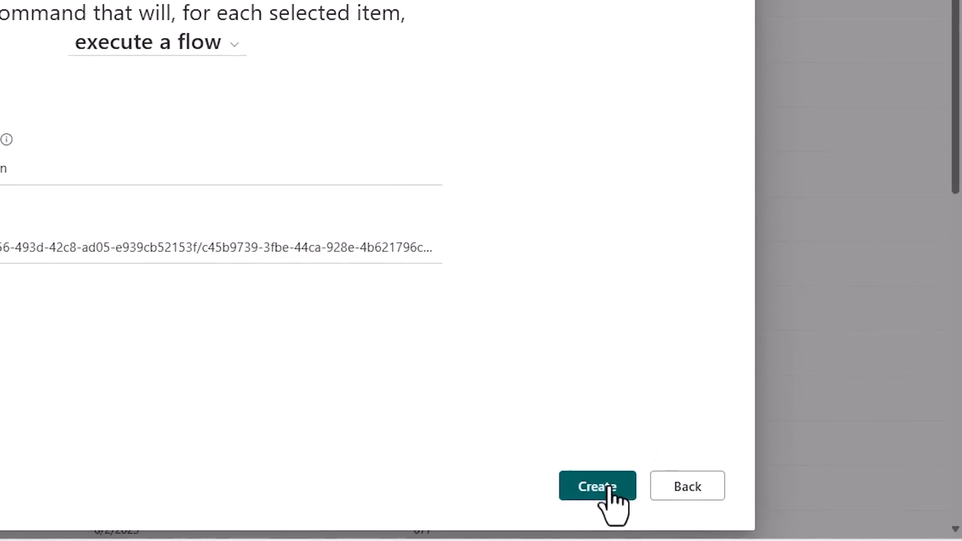
left_click(608, 489)
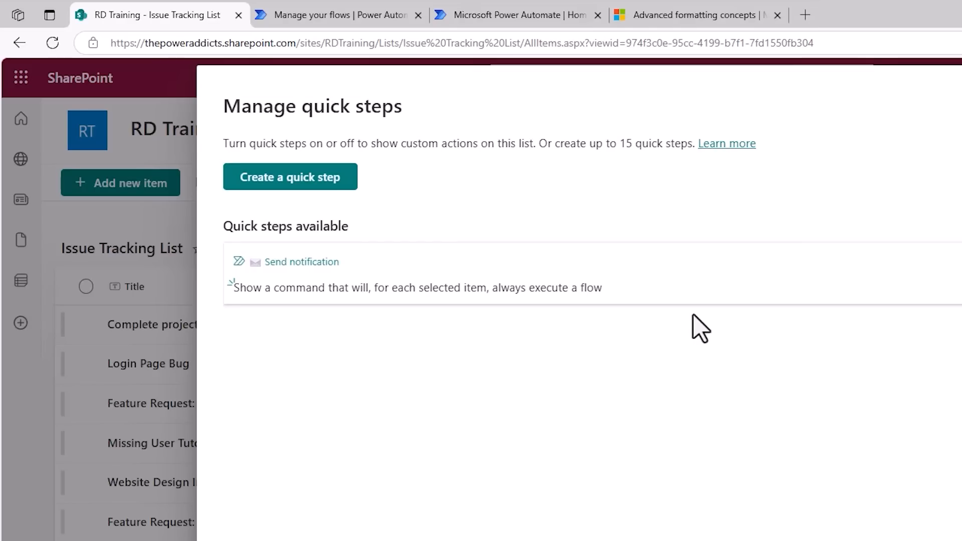
key("Escape")
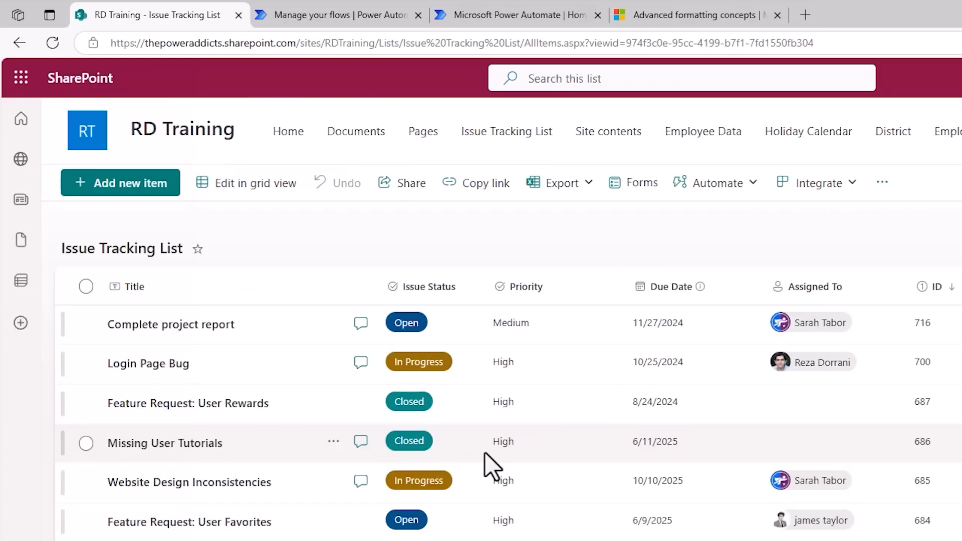
Select the "Login Page Bug" item and start the "Send notification" quick step on it.
left_click(87, 365)
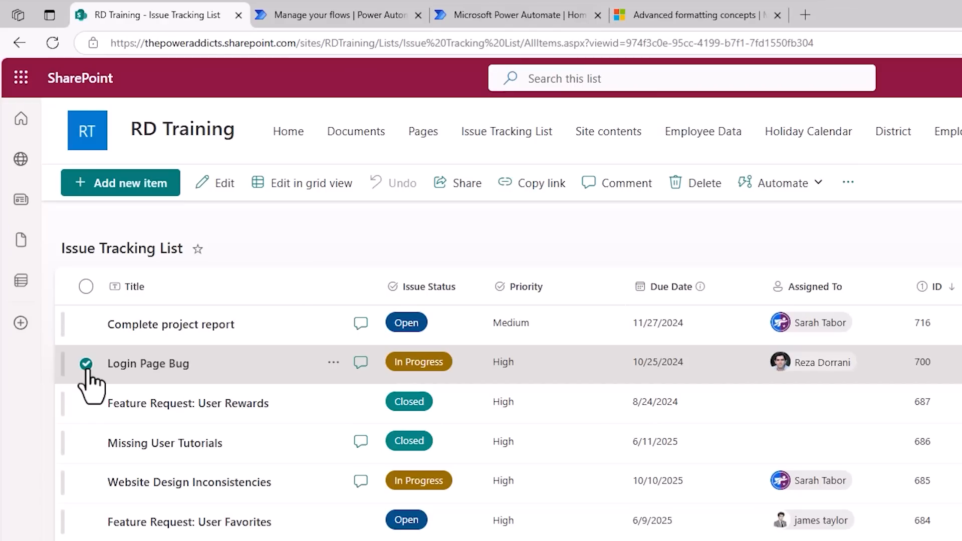
left_click(798, 189)
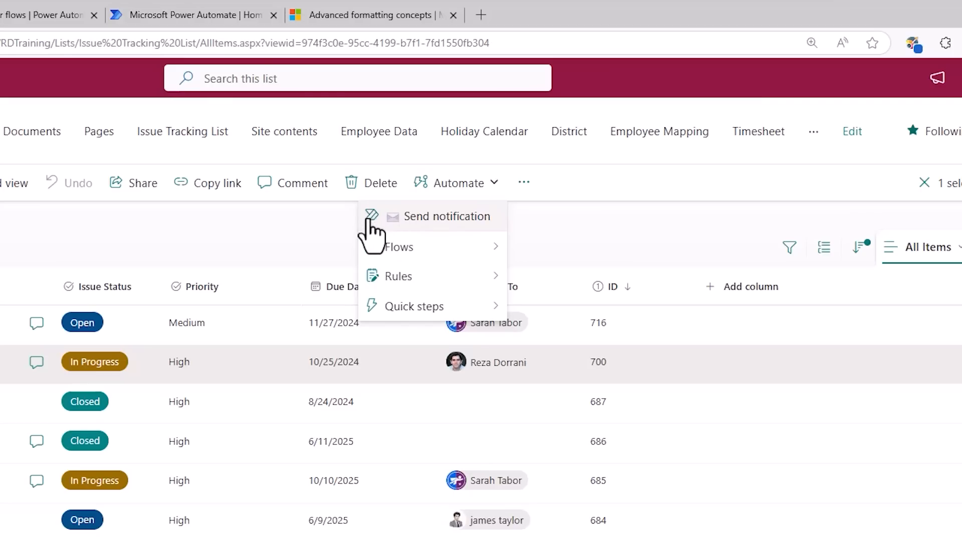
left_click(411, 218)
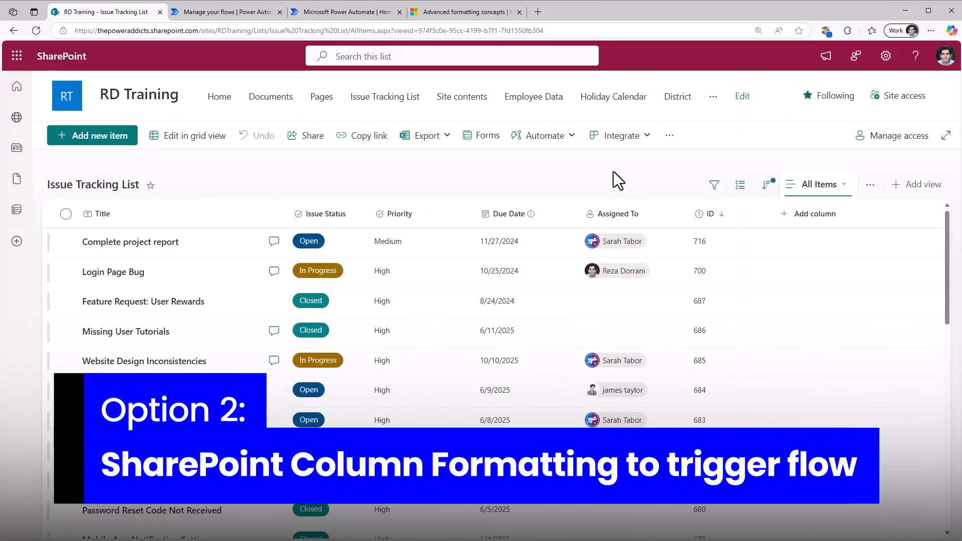
Switch to the "Advanced formatting concepts" article and examine the JSON sample for a flow-launching button, including the flow ID in actionParams.
left_click(469, 12)
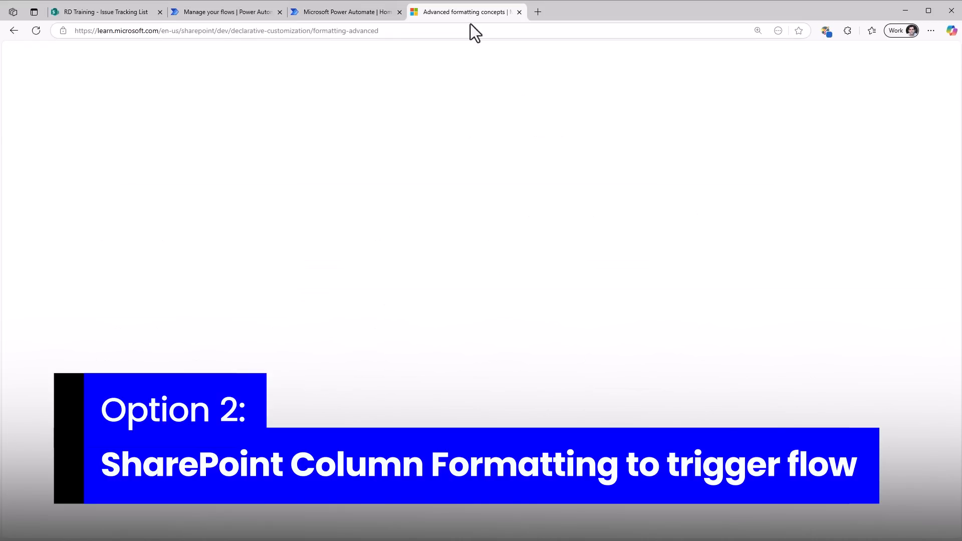
scroll(393, 203, "down", 4)
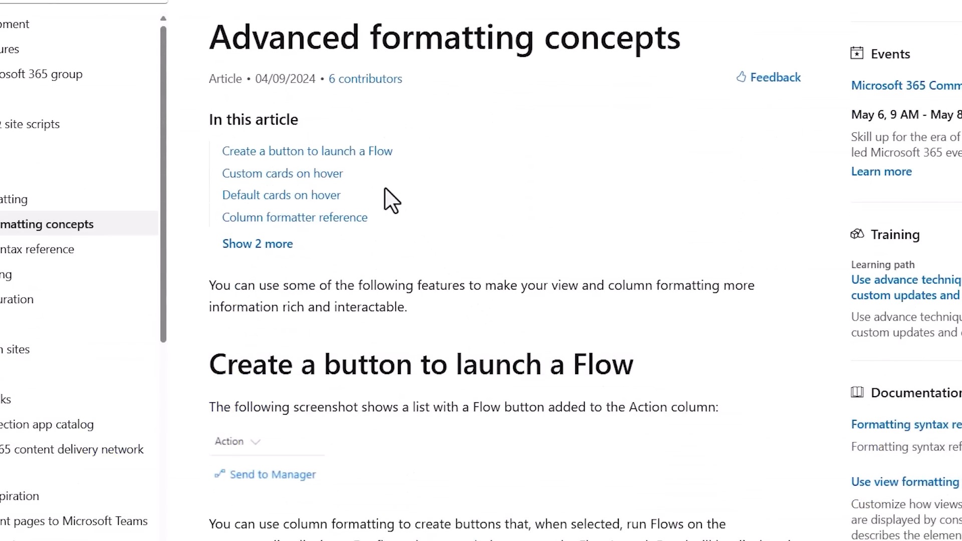
scroll(392, 201, "down", 4)
scroll(393, 200, "down", 3)
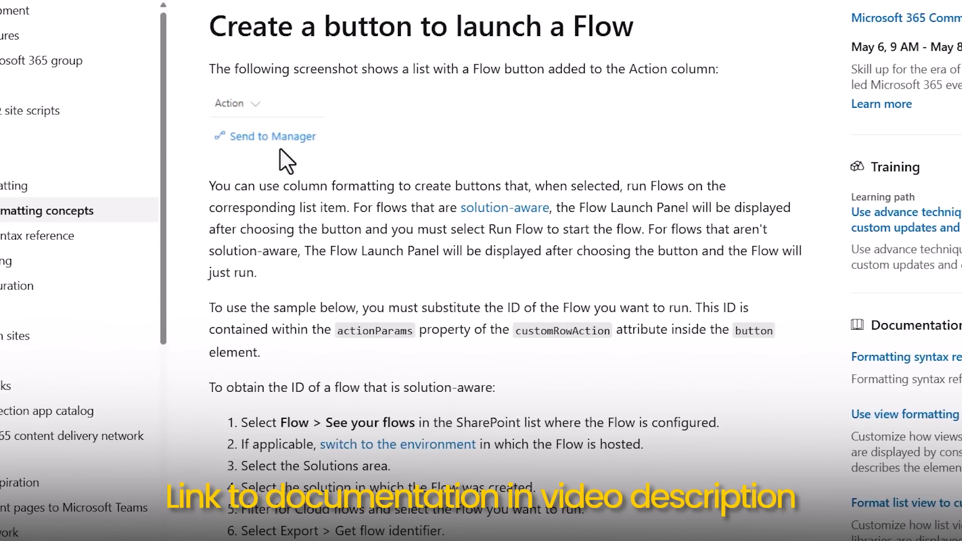
scroll(307, 173, "down", 10)
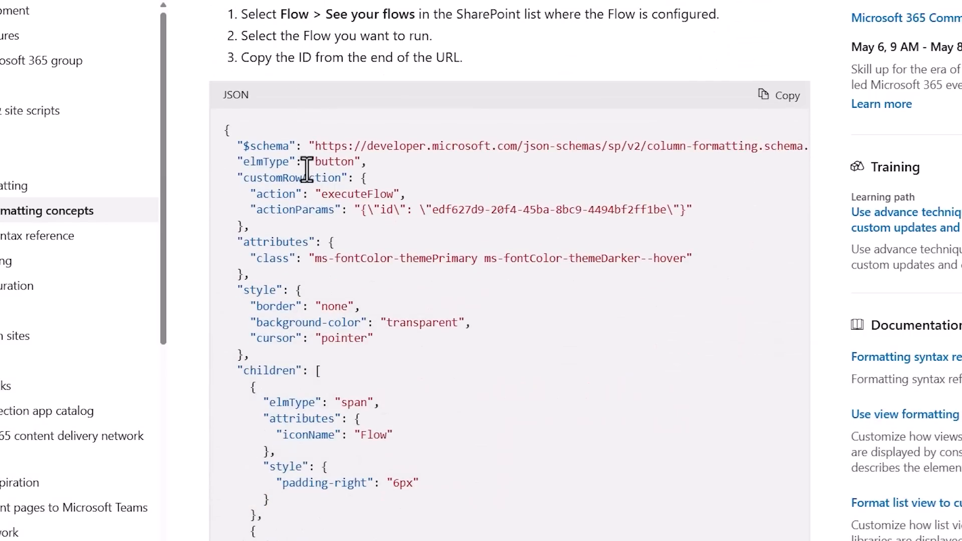
scroll(307, 173, "down", 2)
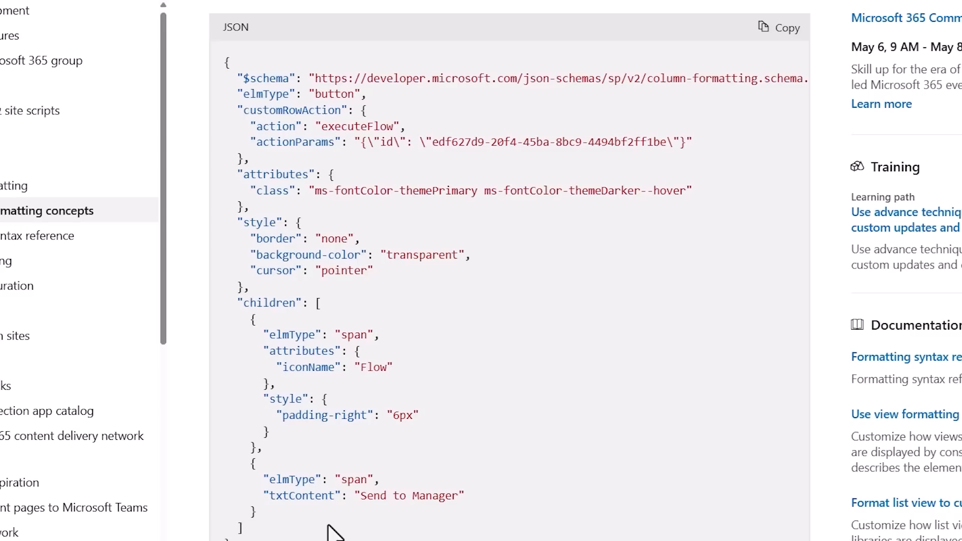
double_click(385, 143)
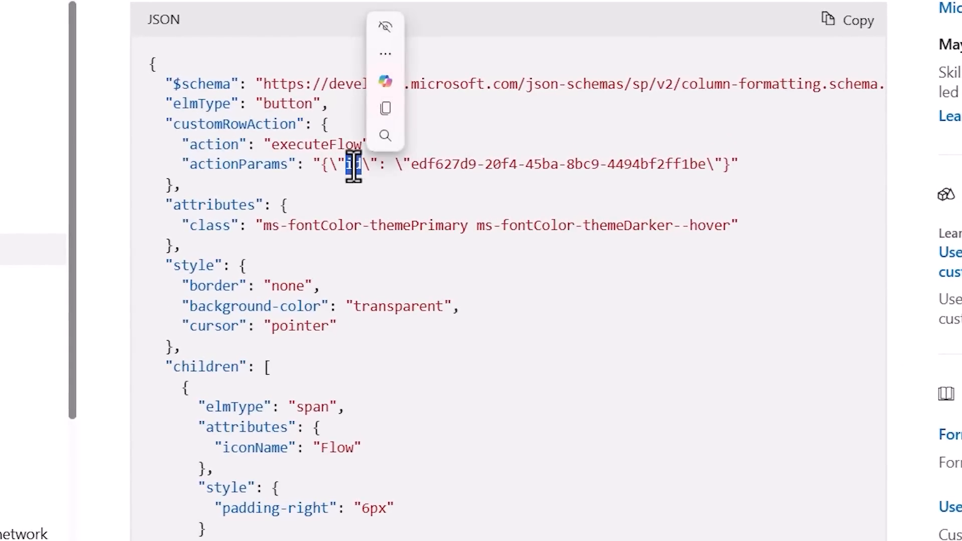
left_click(381, 203)
left_click_drag(412, 164, 707, 170)
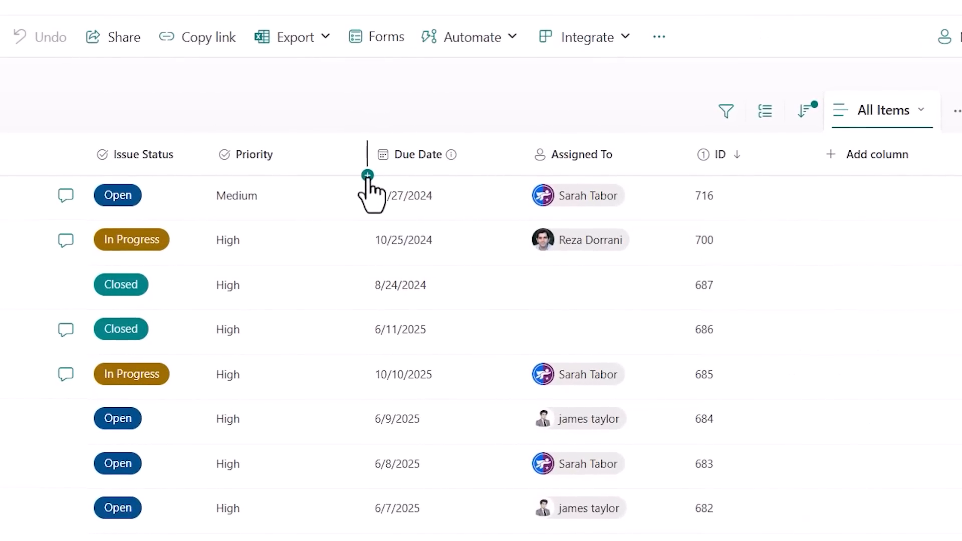
Add a single line of text column named "Action" between Priority and Due Date in the Issue Tracking List.
left_click(367, 175)
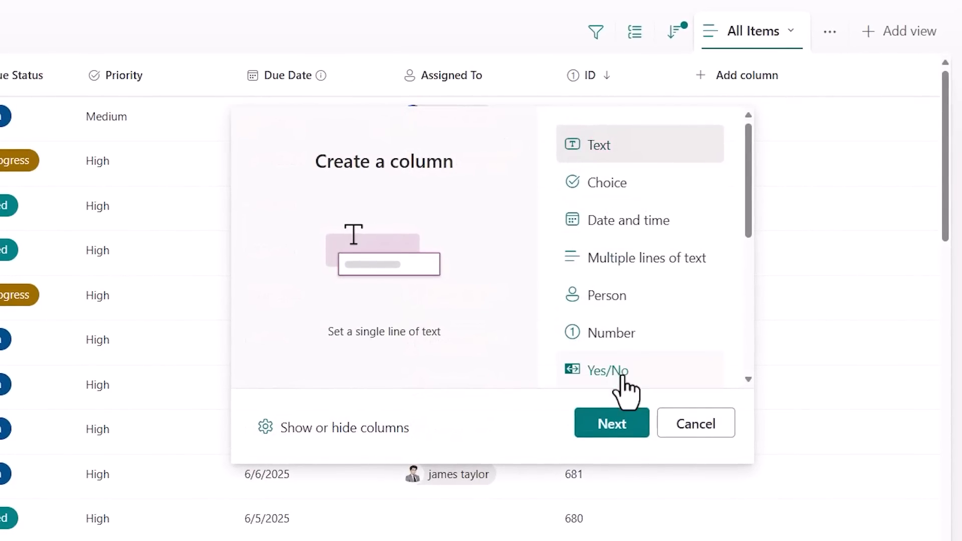
left_click(619, 430)
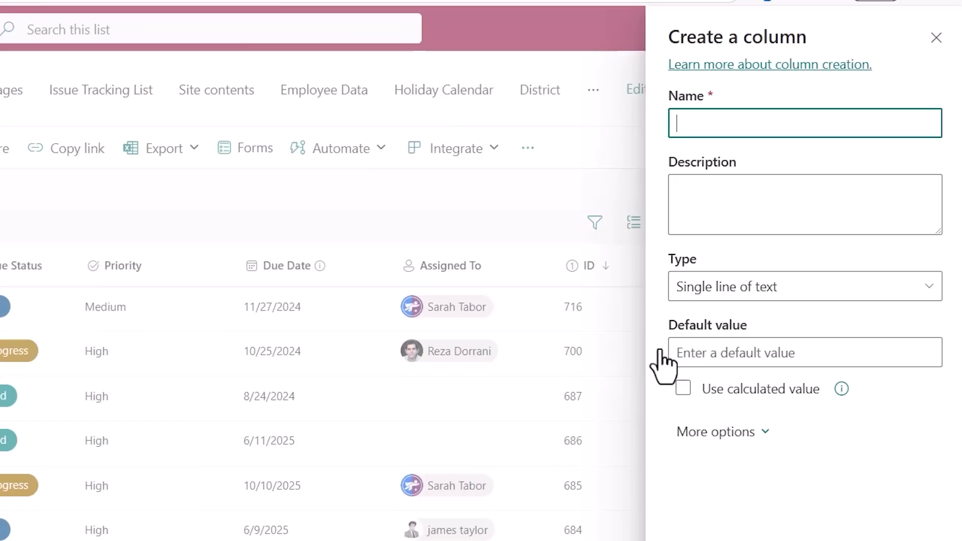
type("ction")
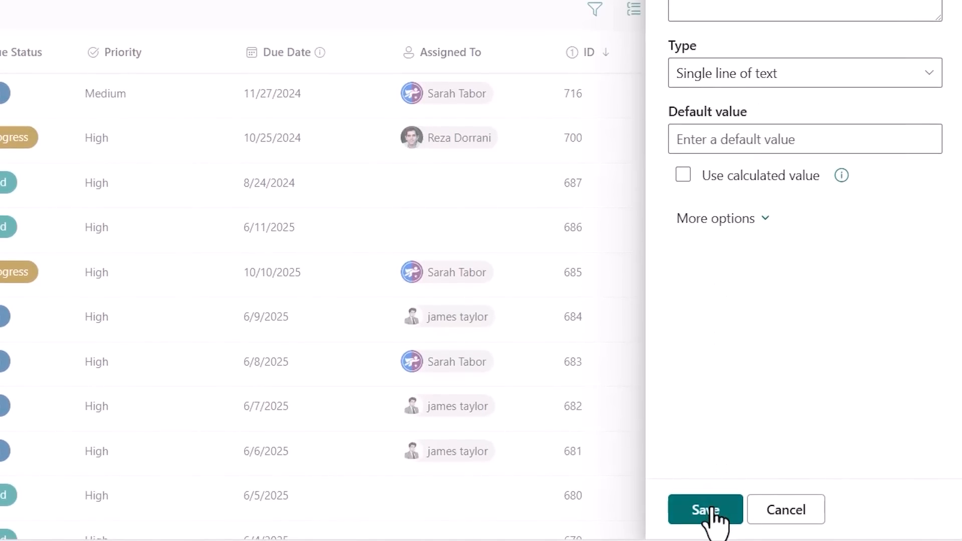
left_click(707, 511)
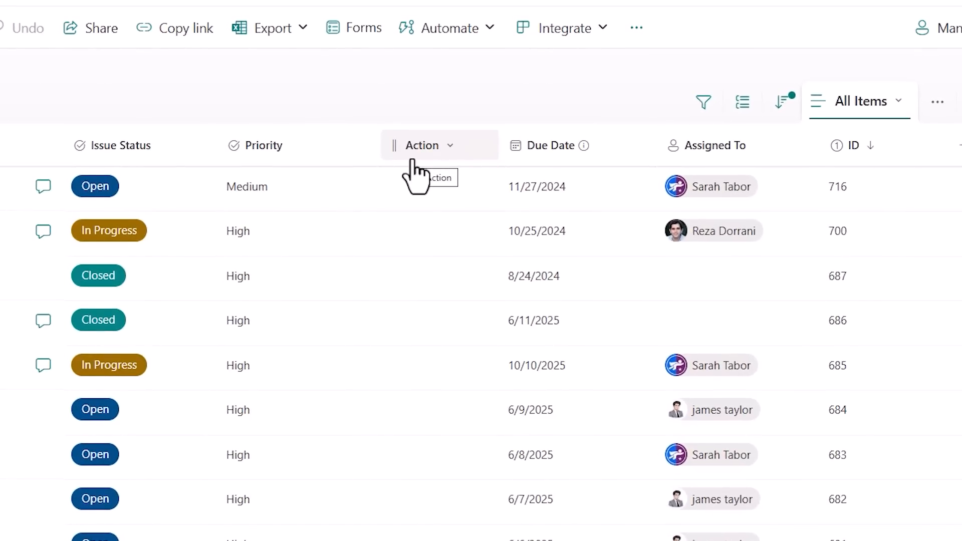
Hide the Action column in the list's new item form and save the form's column selection.
left_click(148, 206)
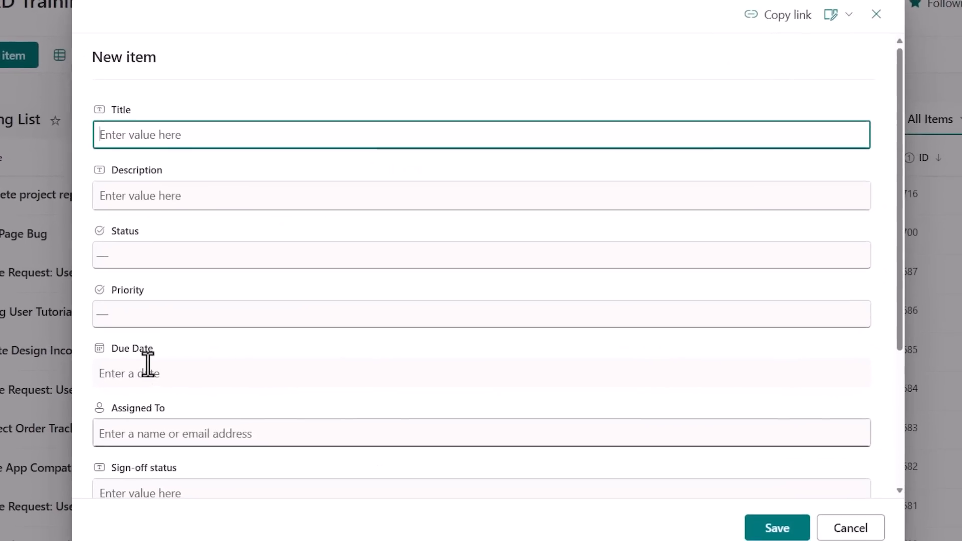
scroll(140, 356, "down", 4)
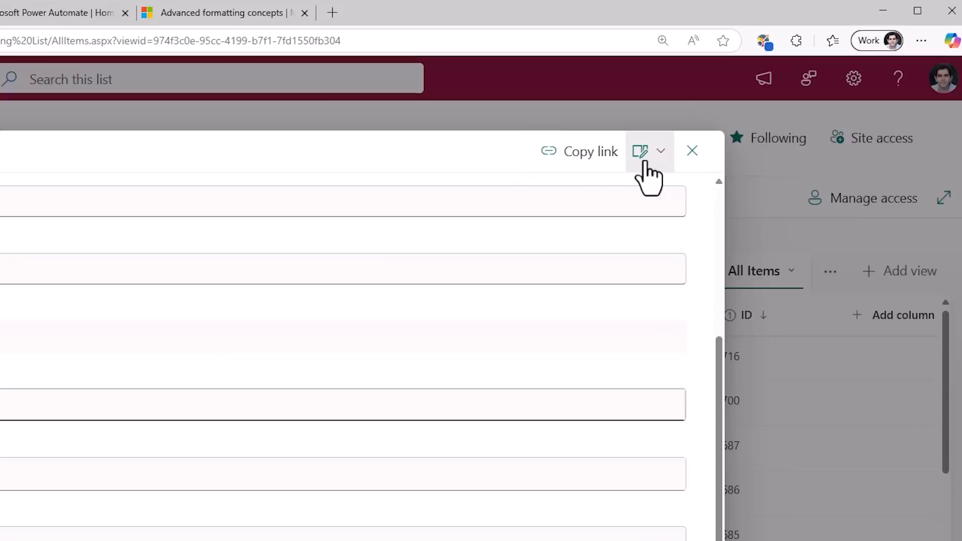
left_click(822, 14)
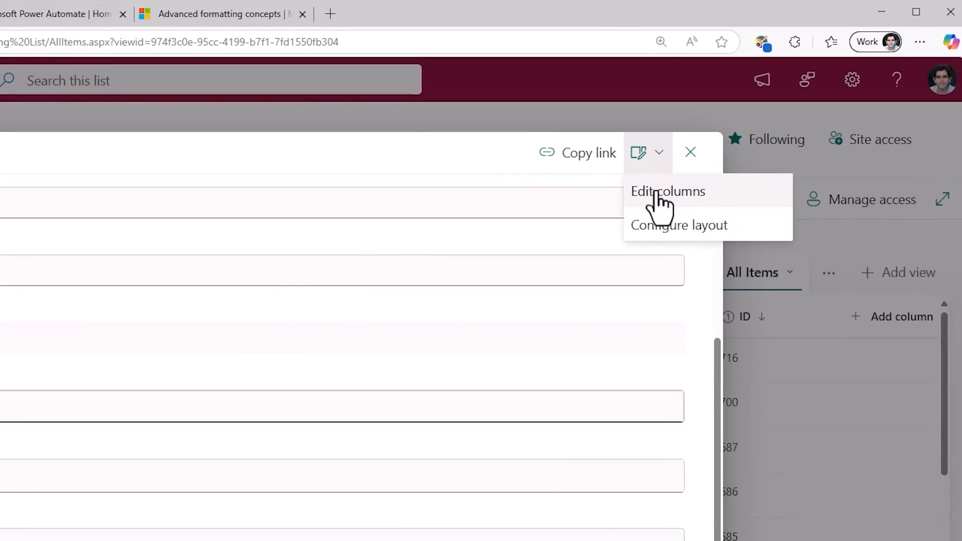
left_click(654, 194)
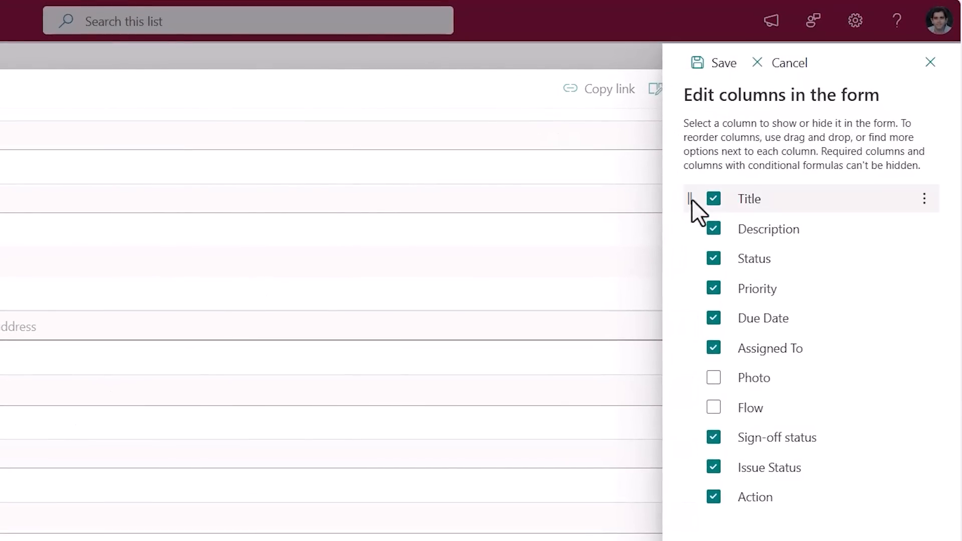
left_click(714, 498)
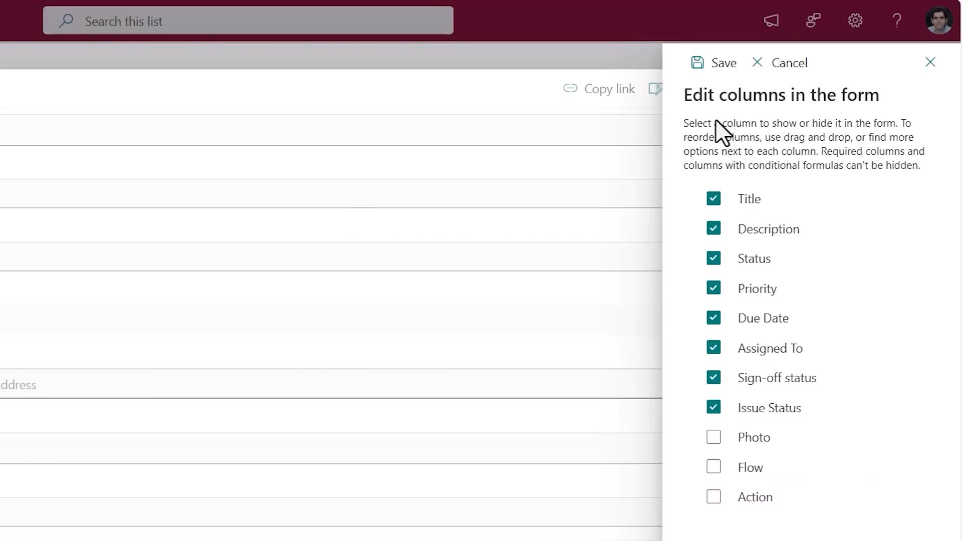
left_click(721, 64)
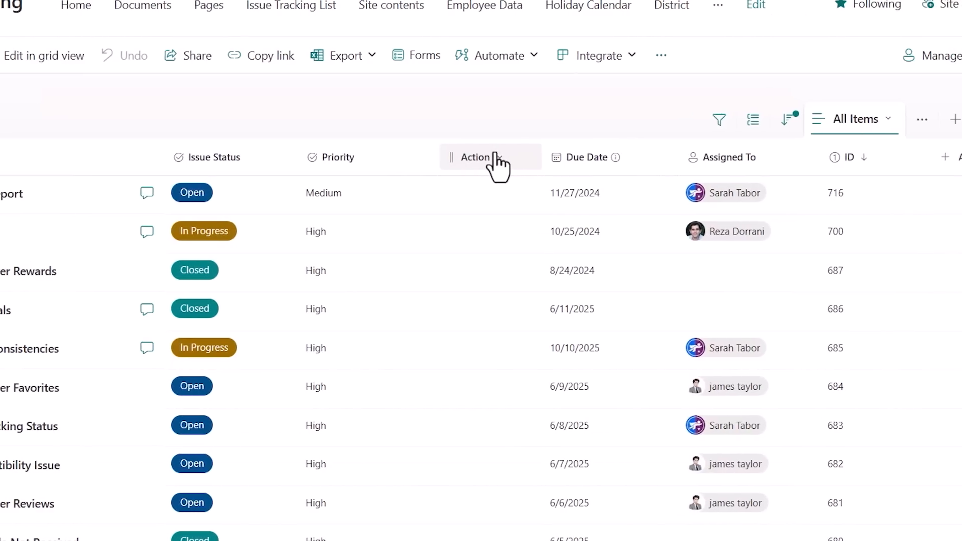
Close the new item form, open the Action column's formatting in advanced mode and widen the formatting pane.
left_click(496, 157)
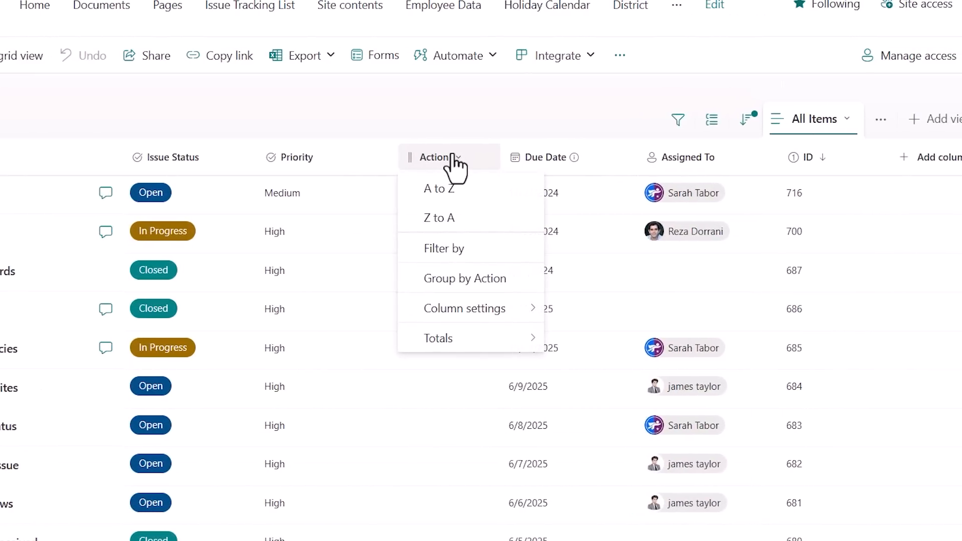
left_click(480, 324)
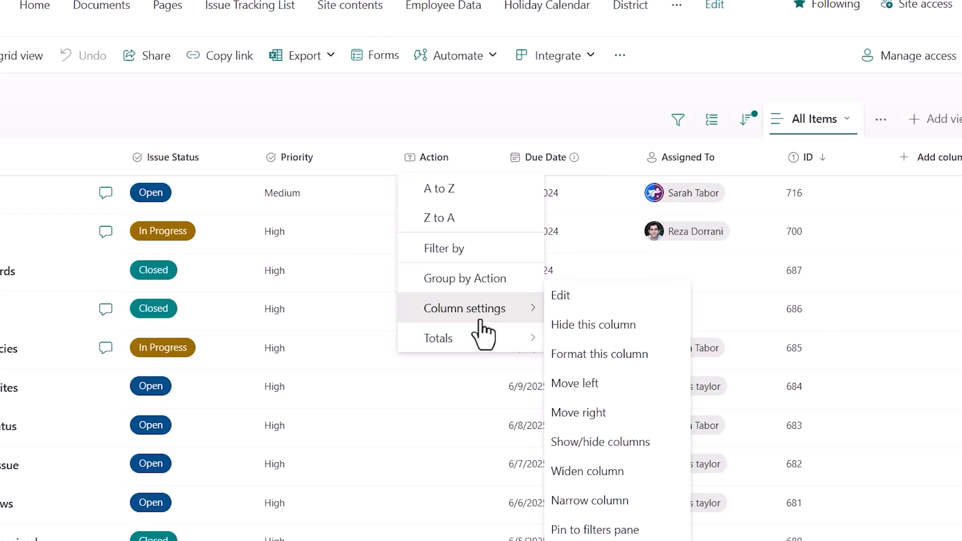
left_click(582, 356)
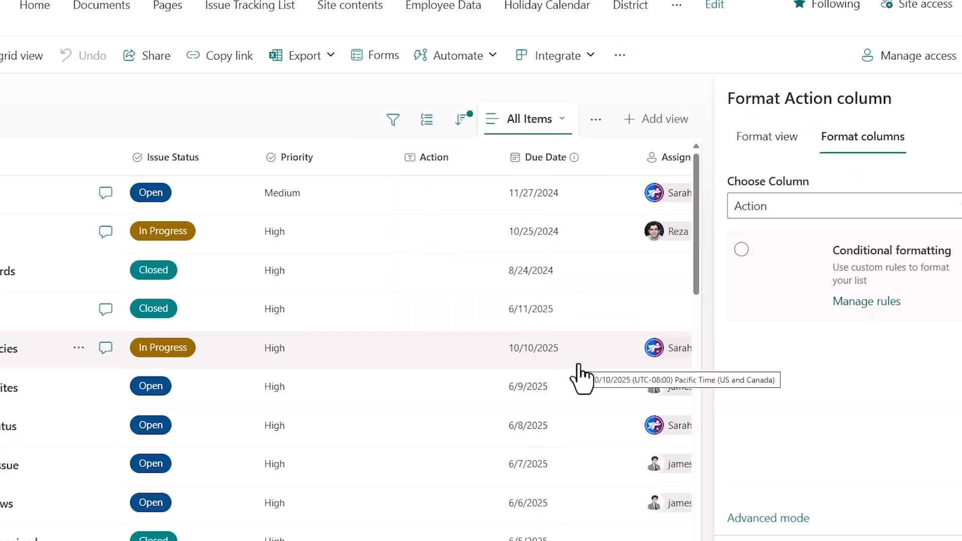
left_click(723, 478)
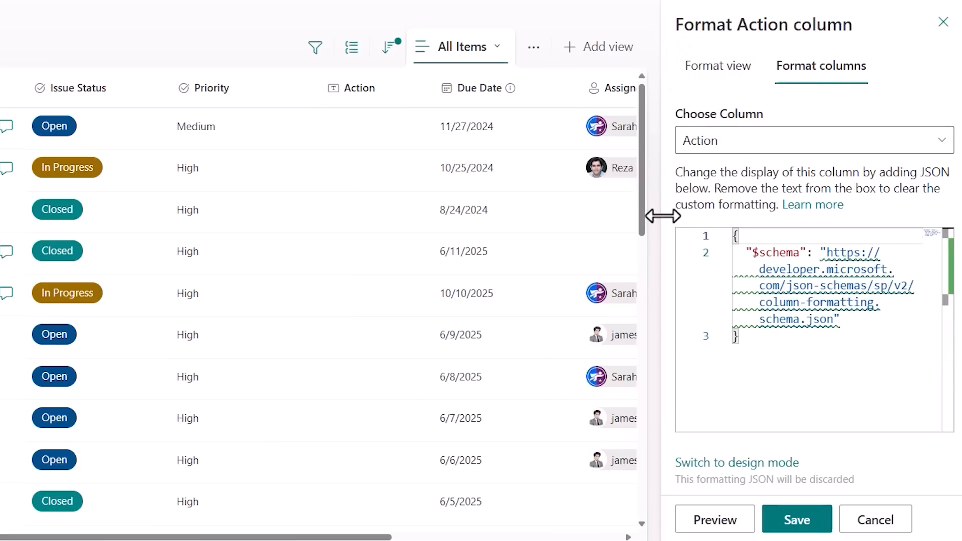
left_click_drag(662, 216, 76, 187)
Copy the flow-launching button JSON sample from the "Advanced formatting concepts" article and replace the Action column's default formatting JSON with it.
left_click(214, 292)
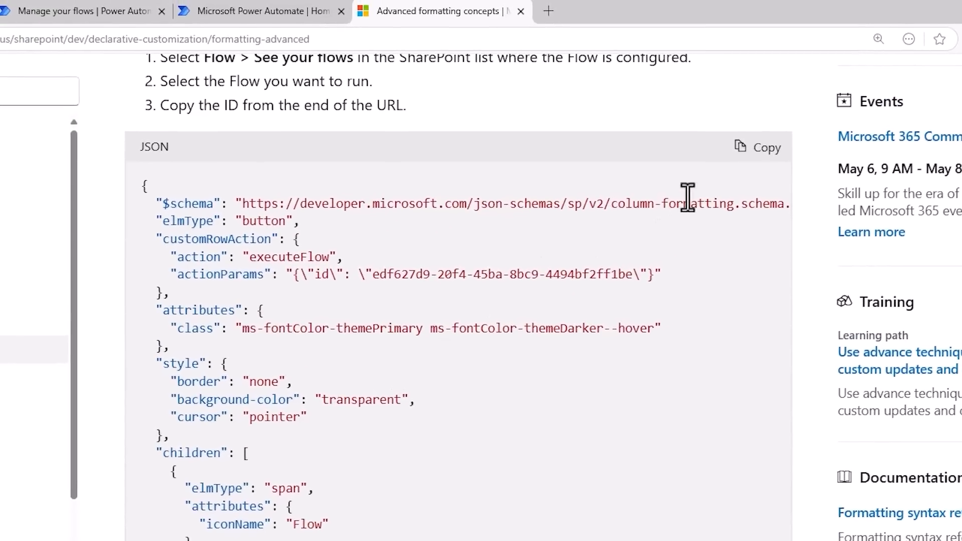
left_click(749, 155)
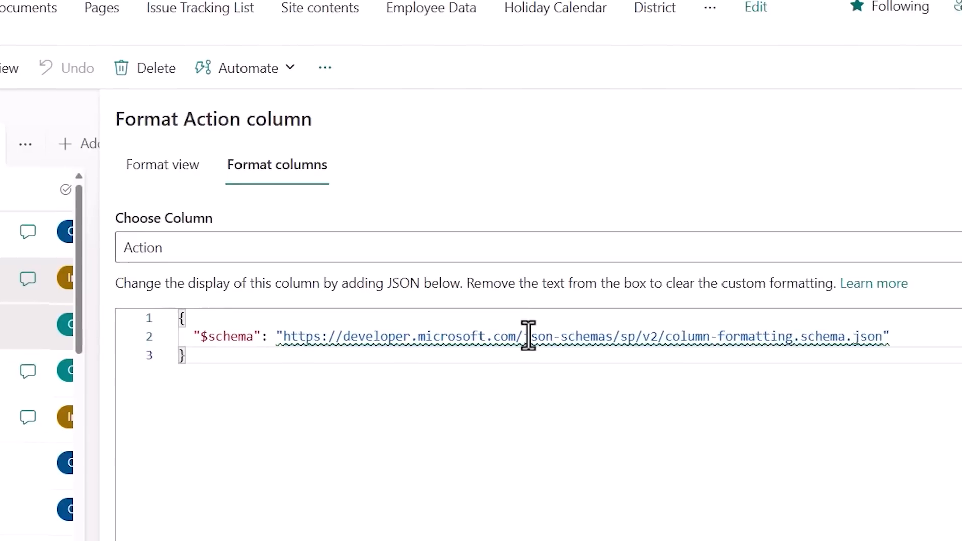
key("ctrl+a")
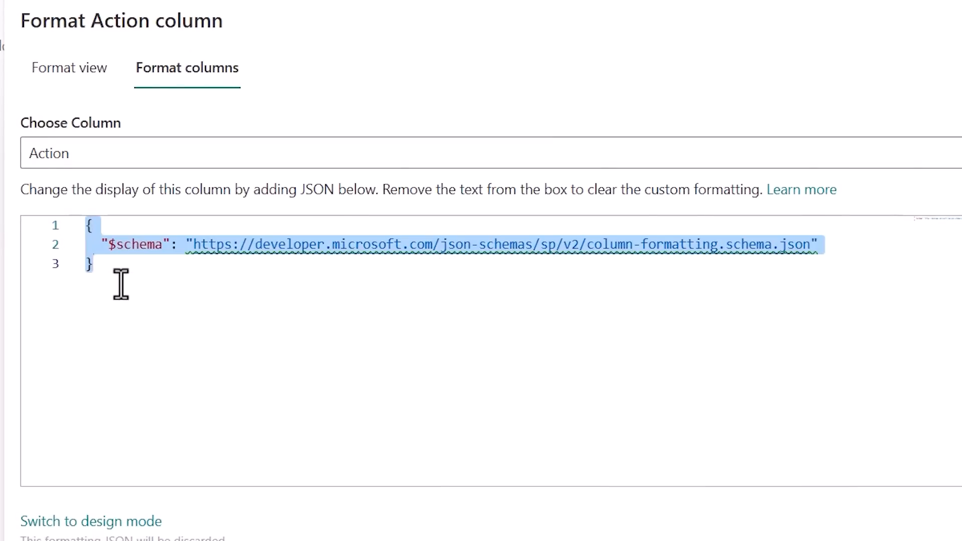
key("ctrl+v")
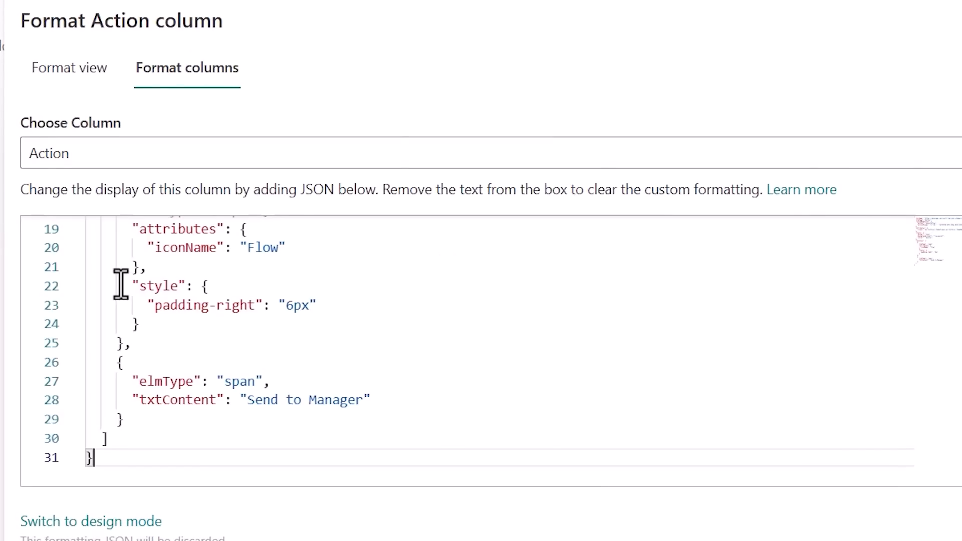
scroll(121, 285, "up", 6)
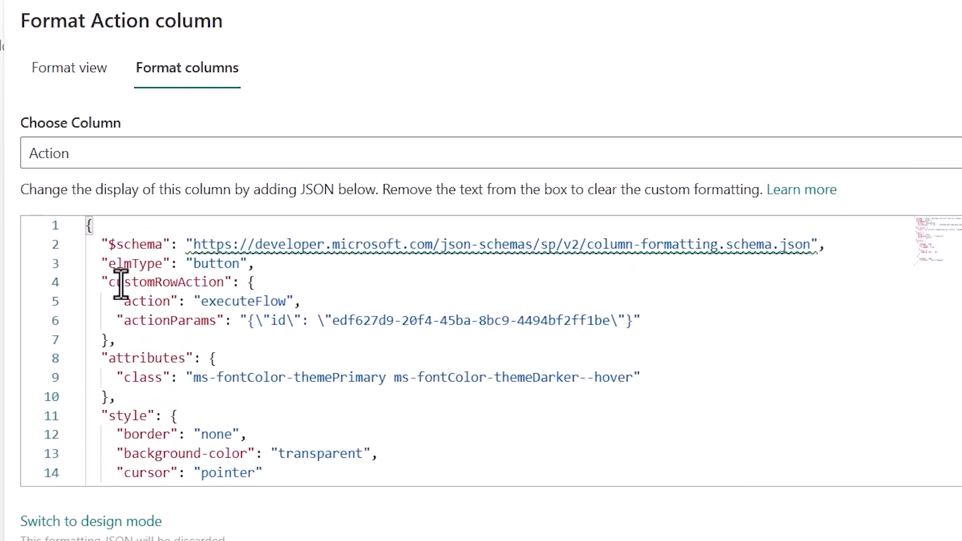
Replace the sample ID in actionParams with the flow identifier copied from the "Send Notification to Assigned User" flow in Power Automate.
left_click_drag(330, 321, 612, 327)
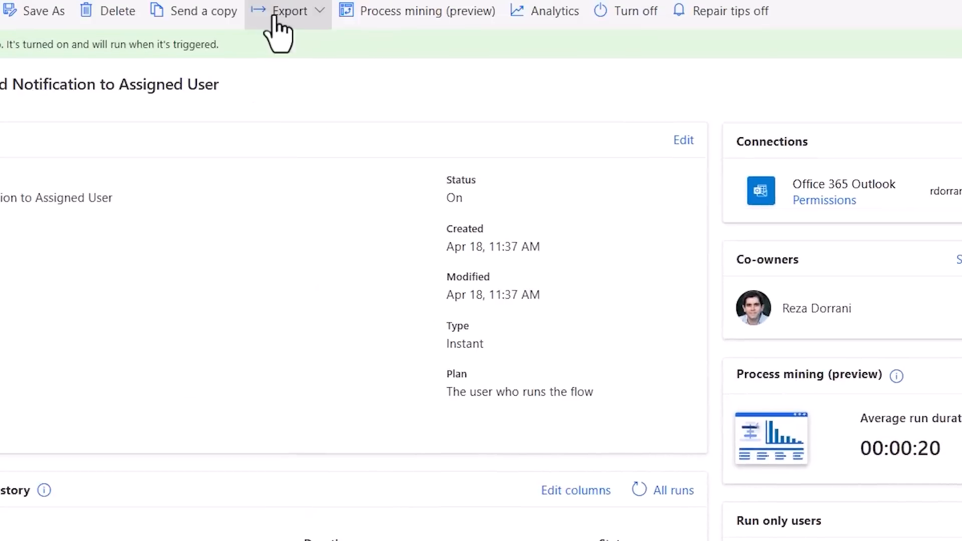
left_click(404, 130)
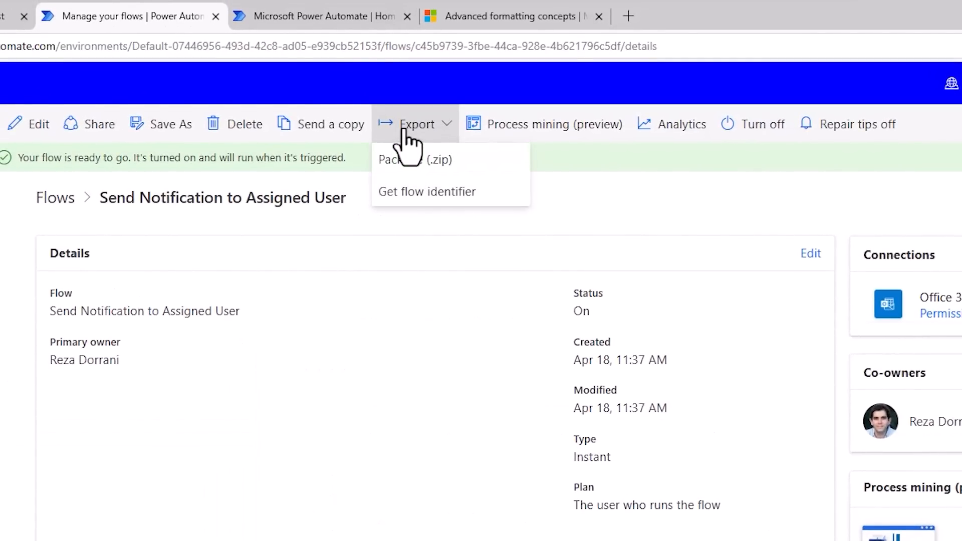
left_click(416, 193)
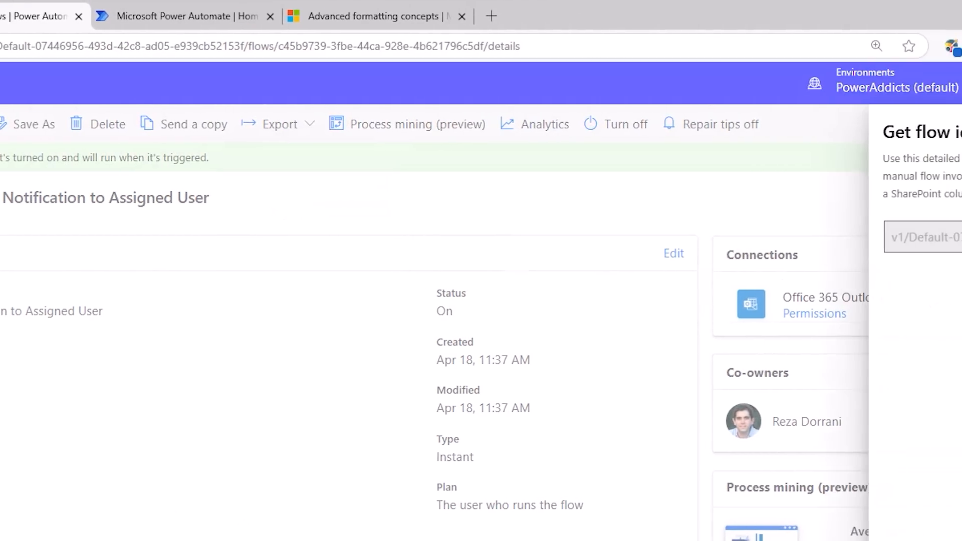
left_click(933, 236)
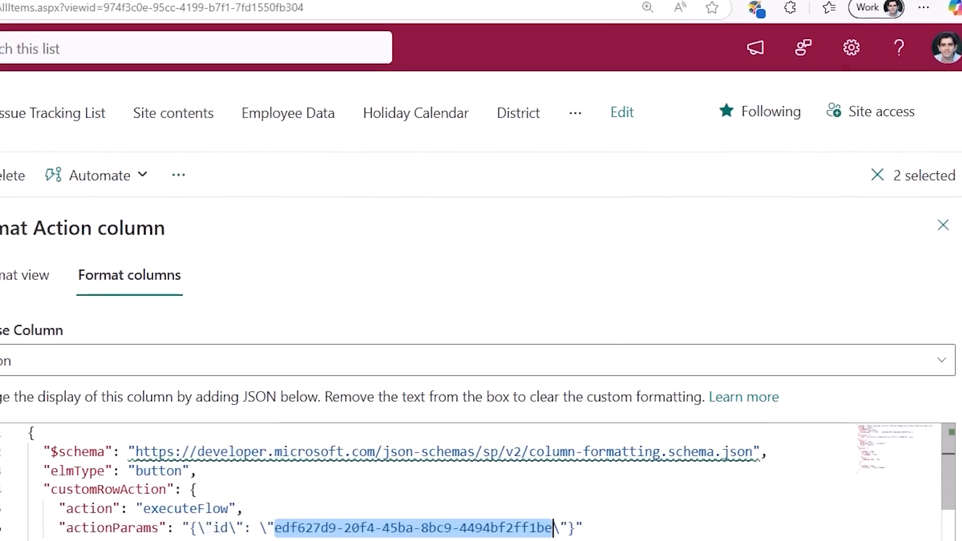
key("ctrl+v")
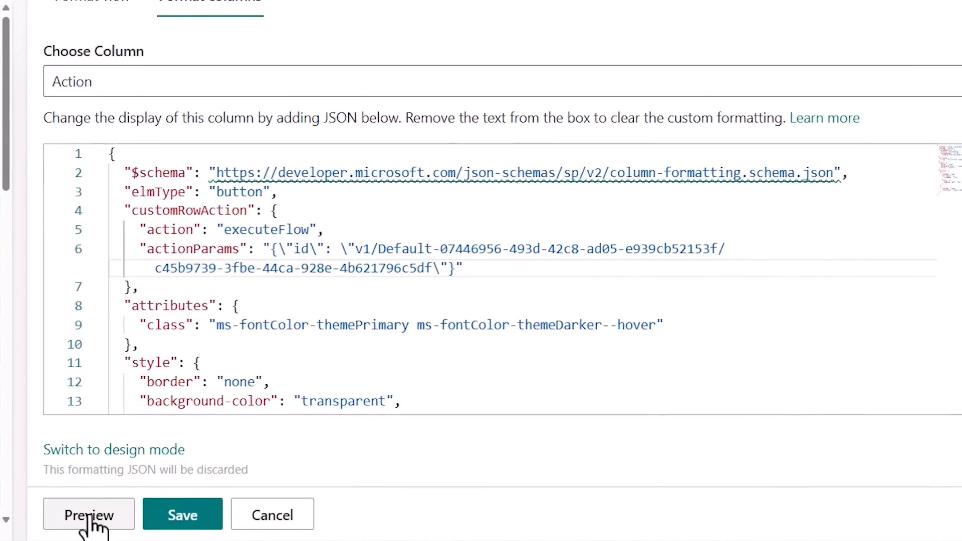
Preview the Action column formatting and narrow the formatting pane to examine the buttons in the list.
left_click(89, 517)
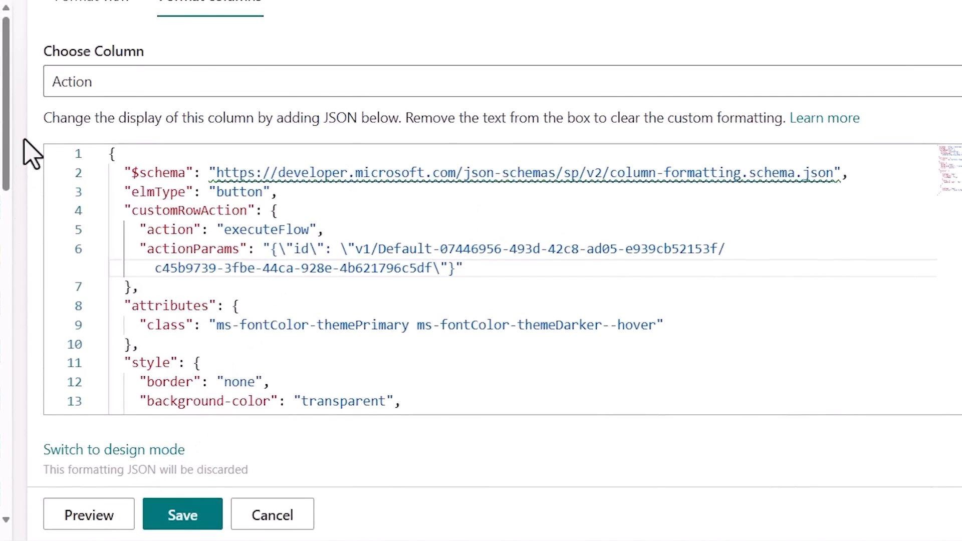
left_click_drag(28, 134, 603, 160)
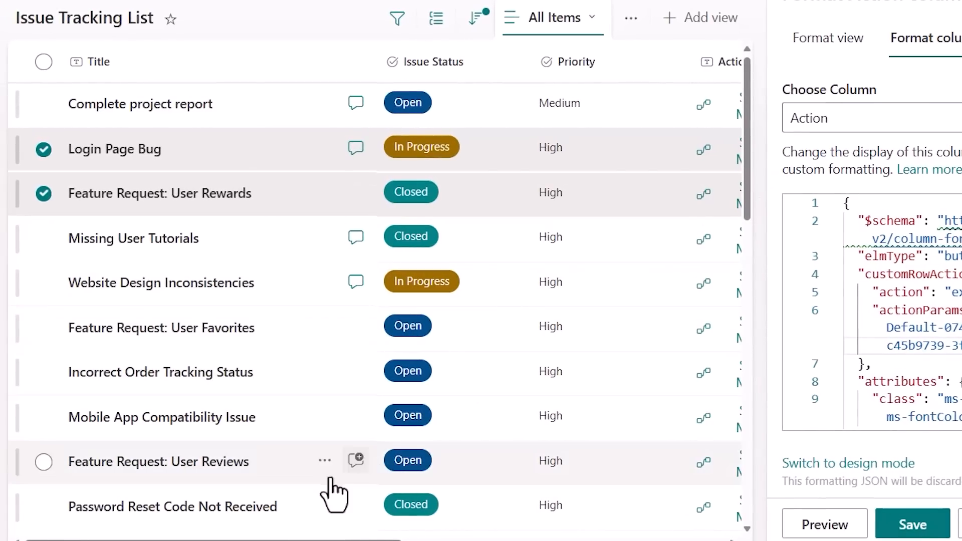
left_click_drag(155, 540, 265, 540)
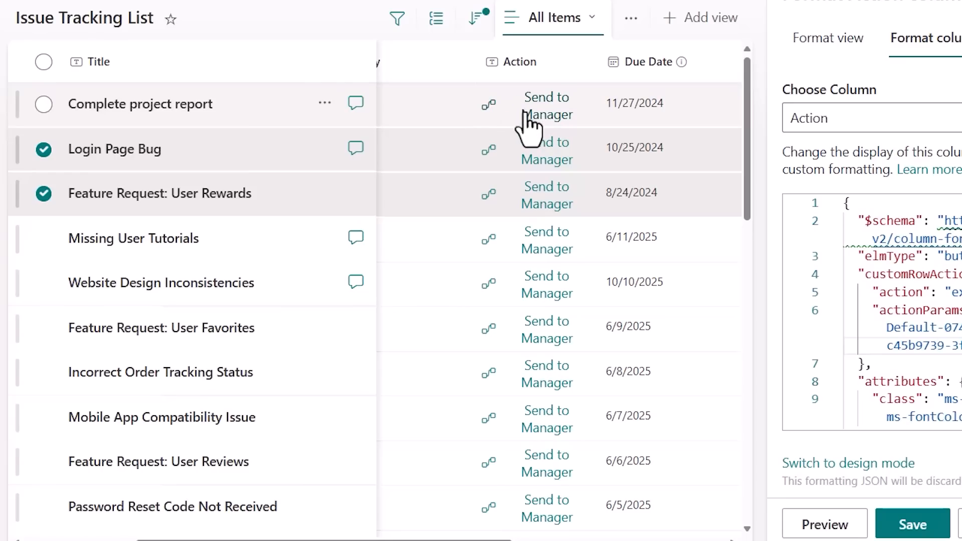
Set the button's txtContent to "Email Assigned User", preview and save the column formatting, and close the formatting pane.
scroll(942, 371, "down", 3)
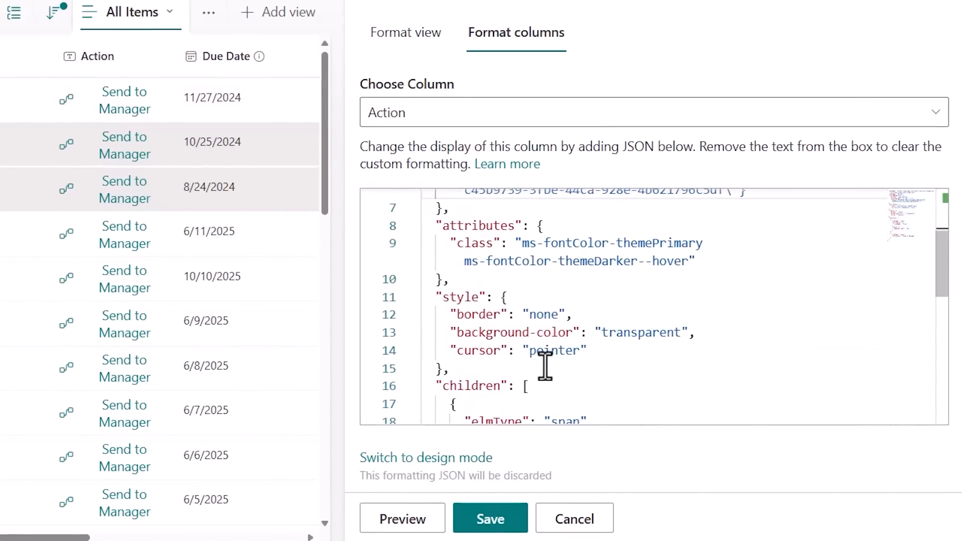
scroll(545, 366, "up", 1)
scroll(545, 366, "down", 5)
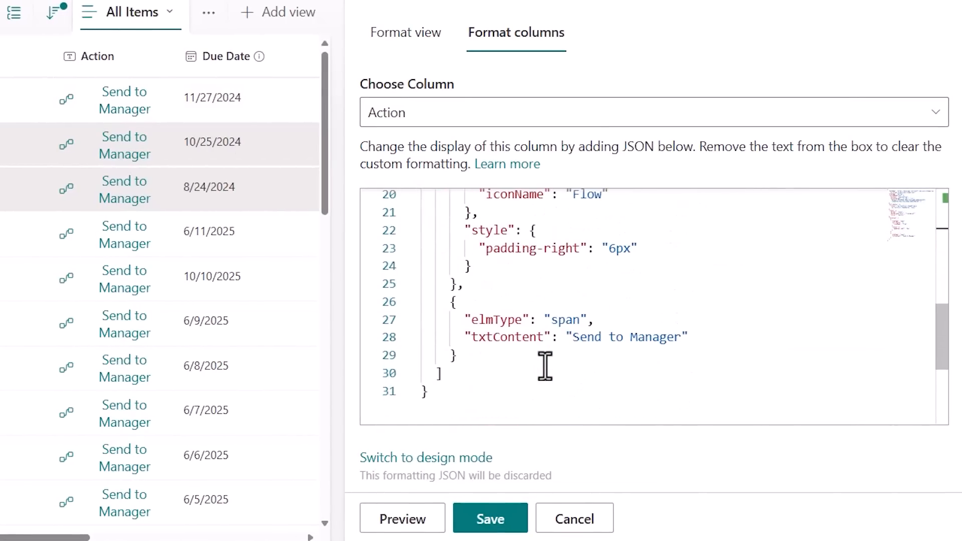
left_click_drag(573, 337, 679, 345)
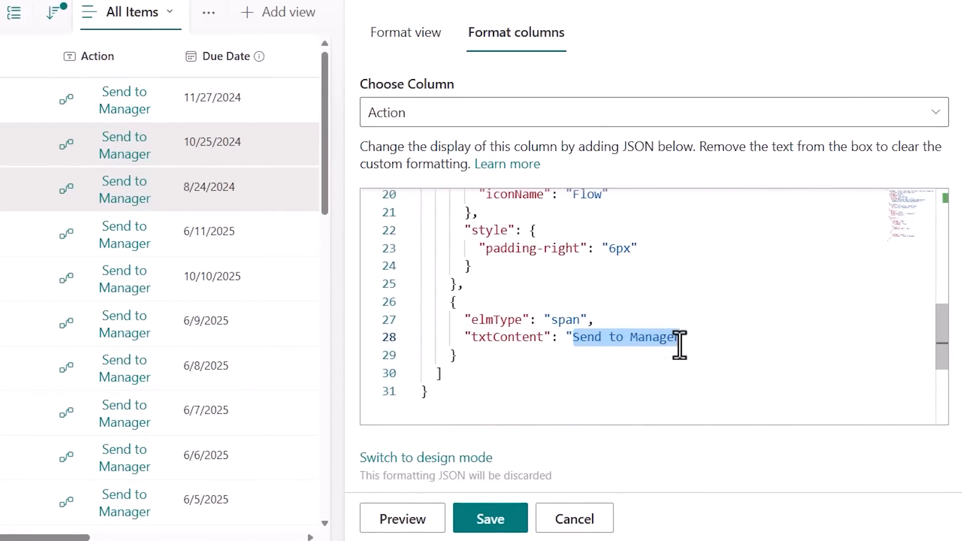
type("Emai")
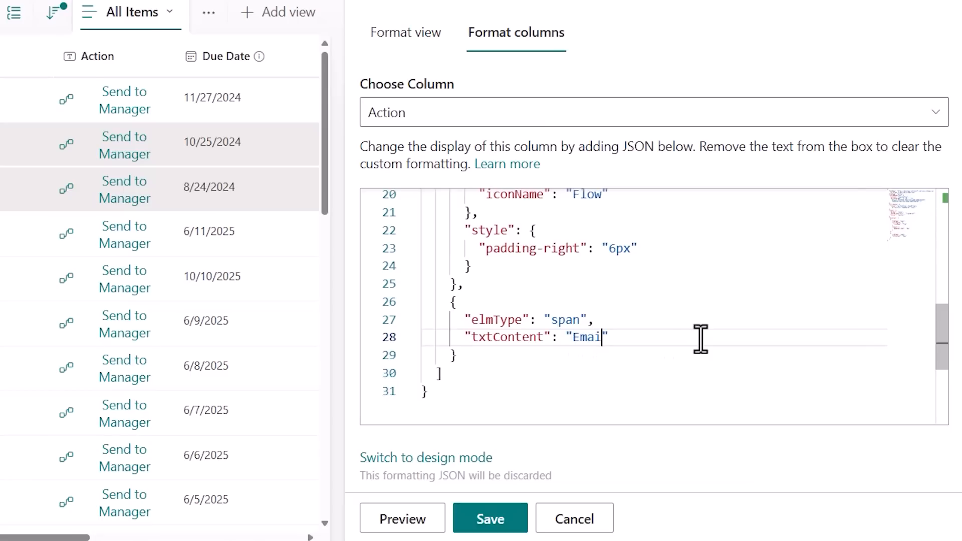
type("l Assigned User")
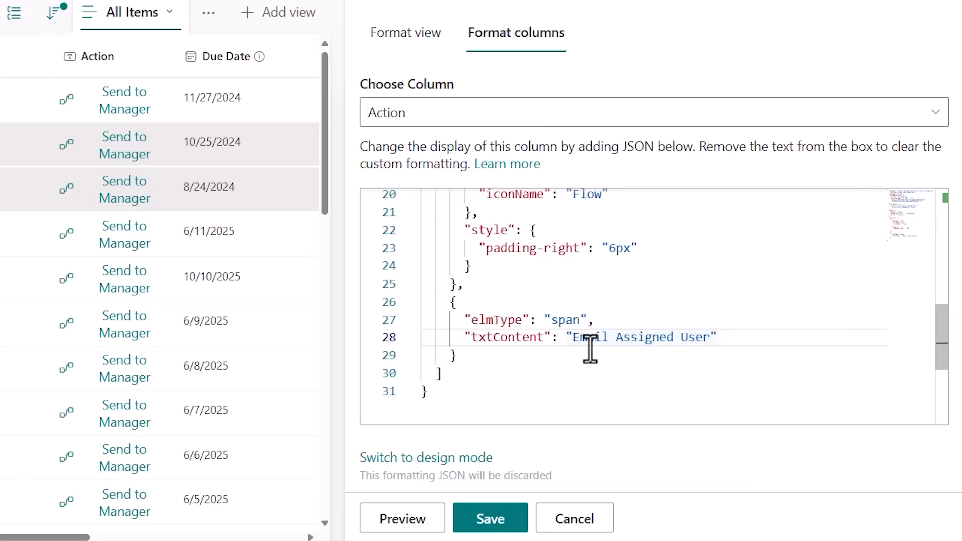
left_click(426, 520)
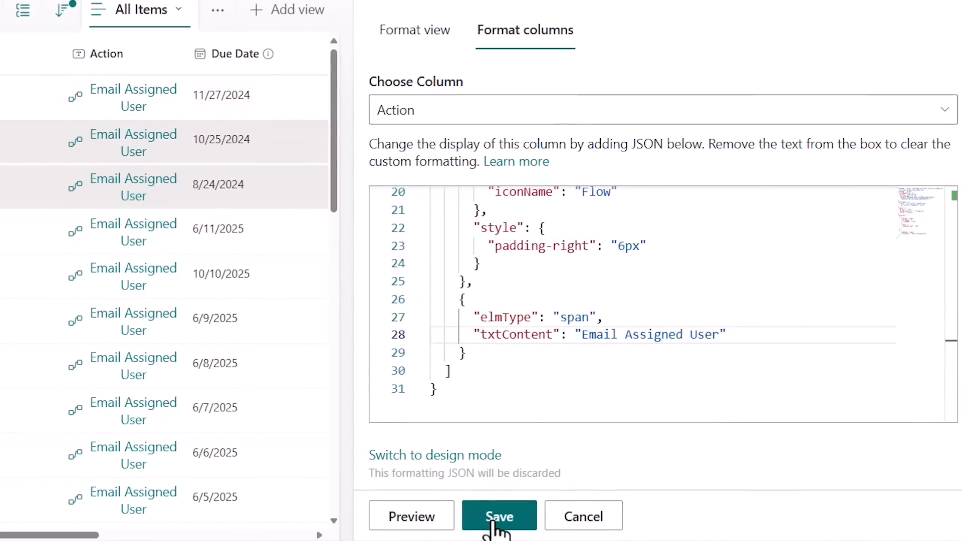
left_click(496, 519)
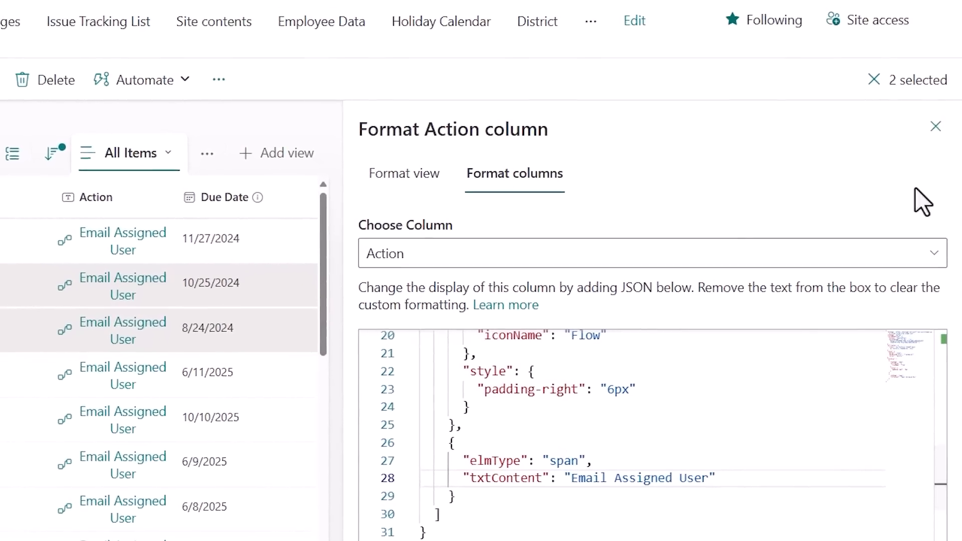
left_click(934, 146)
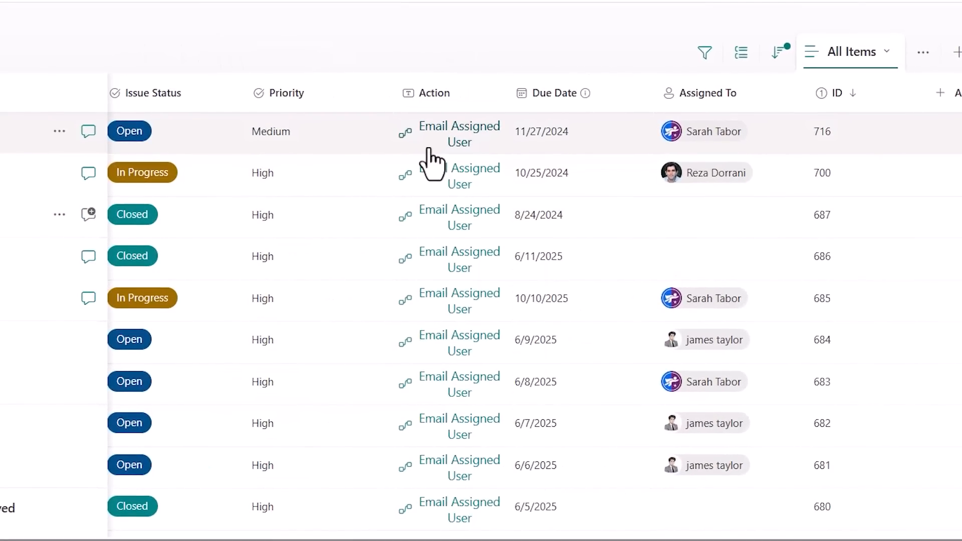
Launch the flow from the "Complete project report" item's button, dismiss it, and launch it from the "Website Design Inconsistencies" item.
left_click(456, 140)
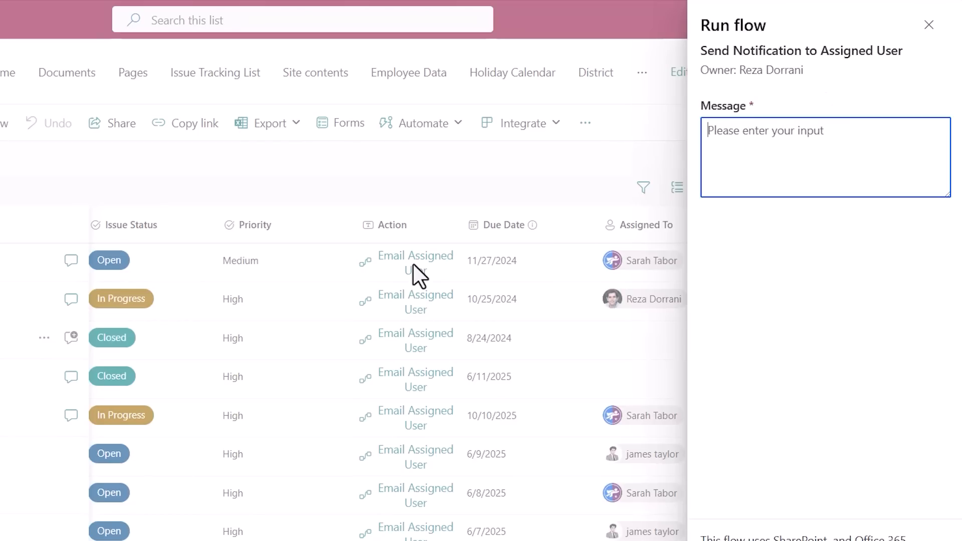
left_click(928, 25)
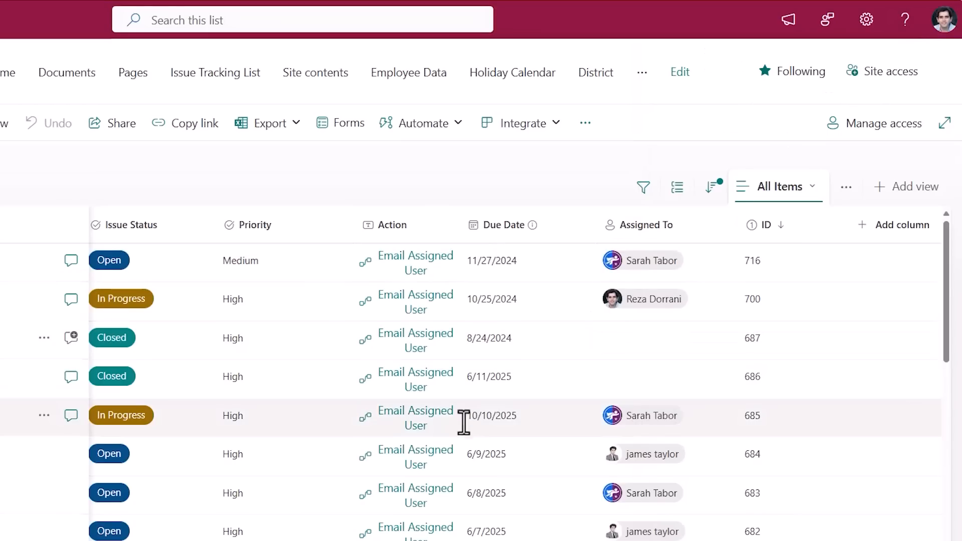
left_click(427, 429)
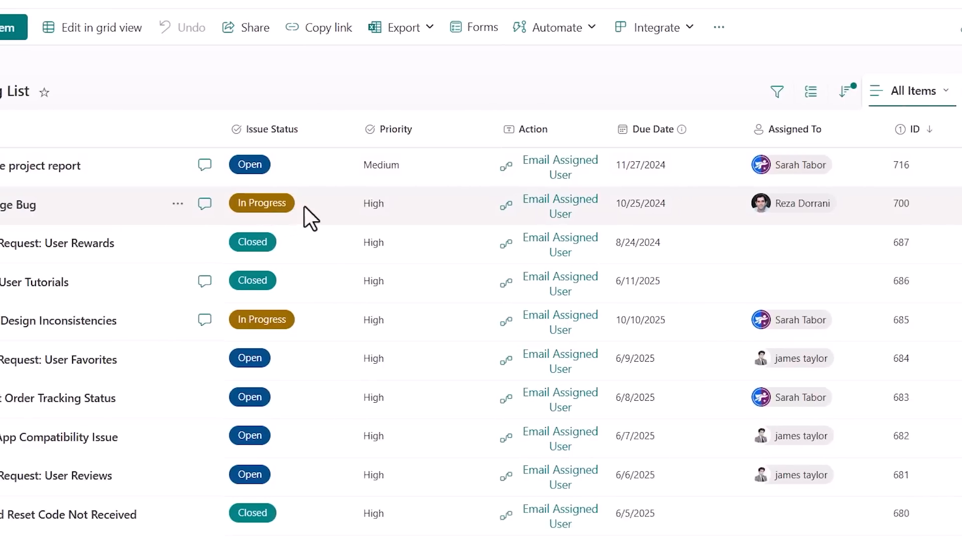
Open the formatting of the Action column and widen the formatting pane to show the full JSON lines.
left_click(647, 131)
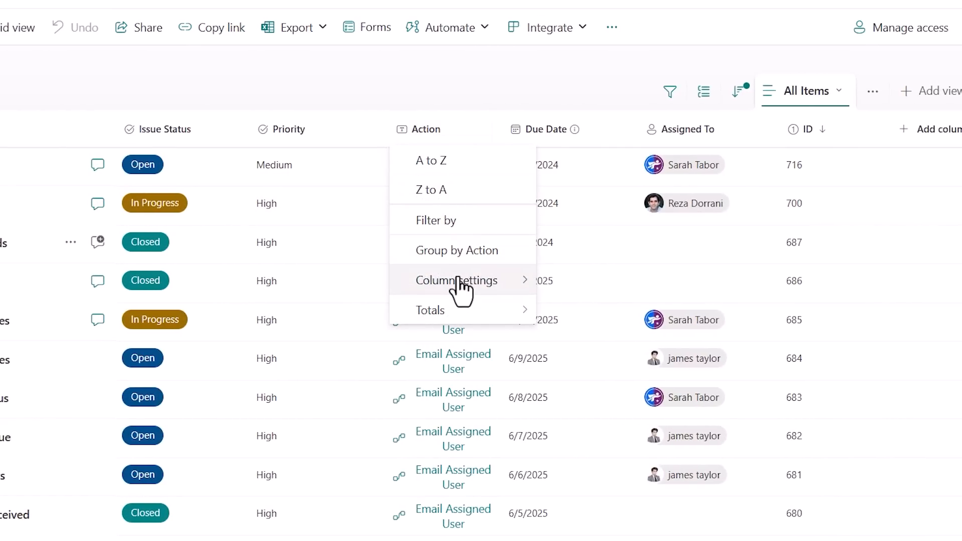
mouse_move(458, 294)
left_click(651, 325)
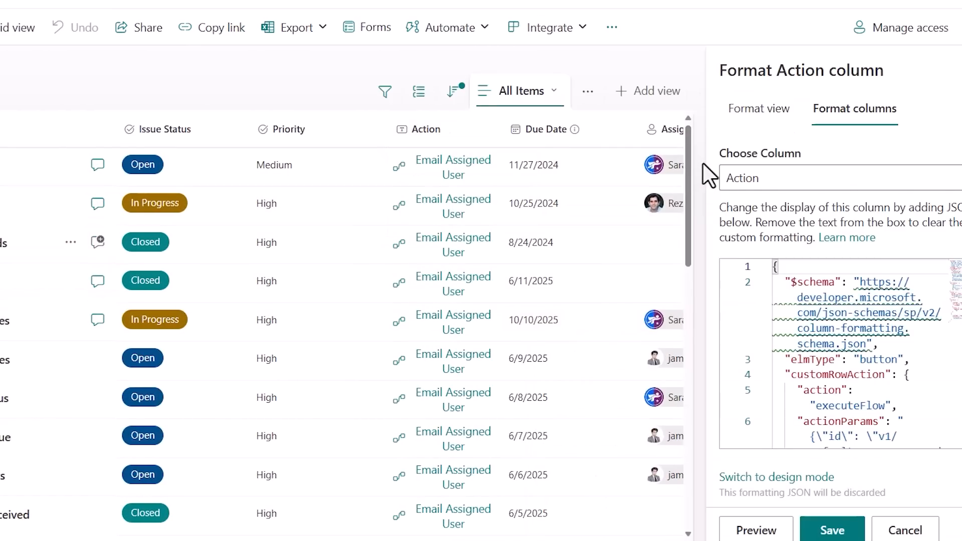
left_click_drag(701, 152, 115, 149)
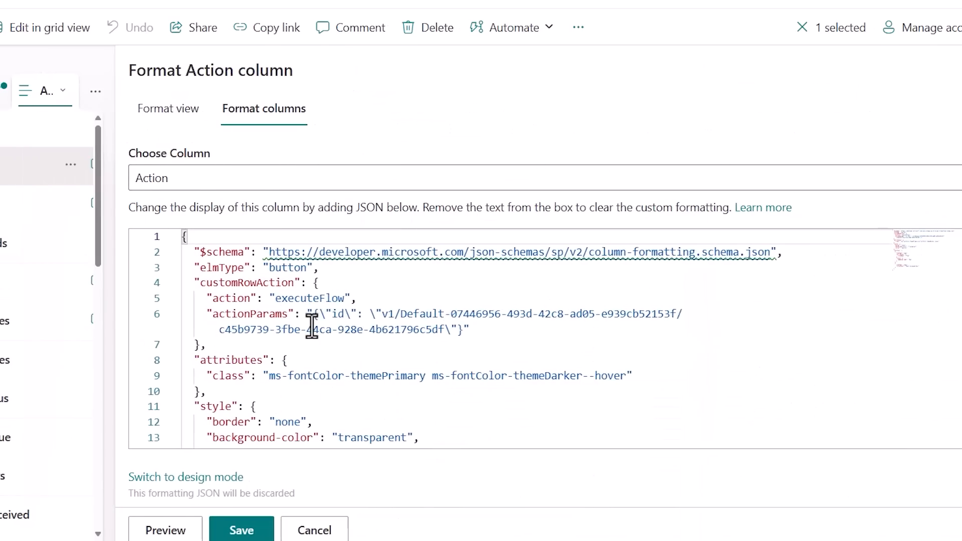
Add a "display" property with an empty string value after "cursor" in the button's style block.
scroll(301, 326, "down", 3)
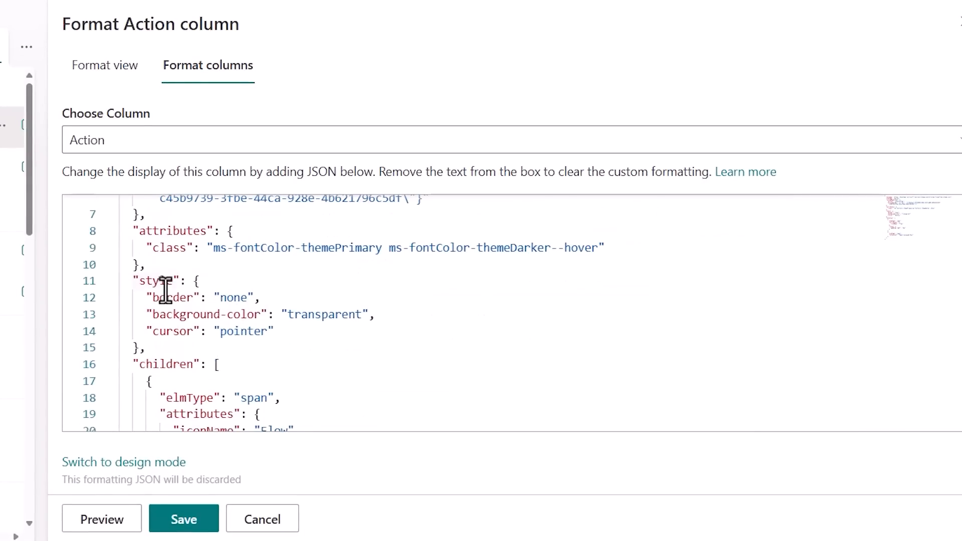
left_click(285, 333)
type(",")
key("Return")
type("\"dis")
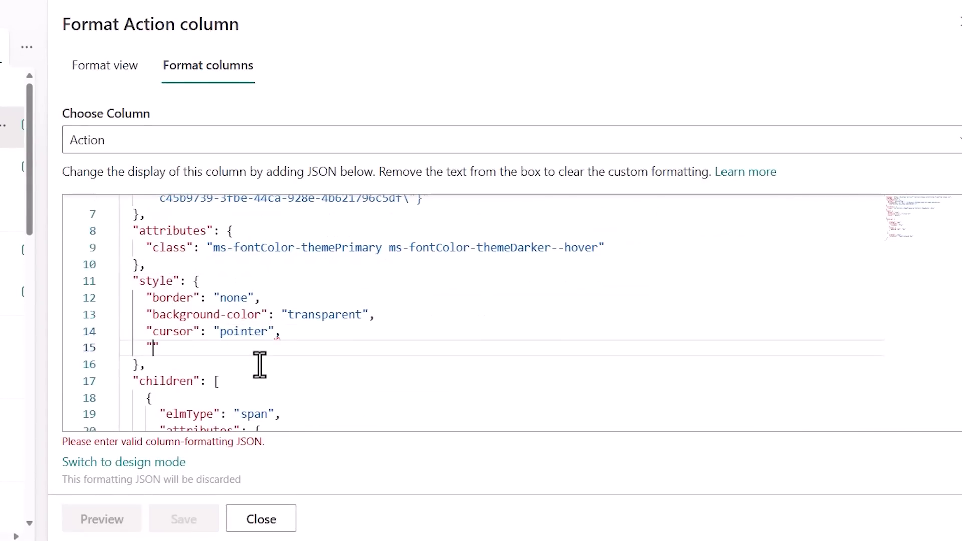
type("play\": \"")
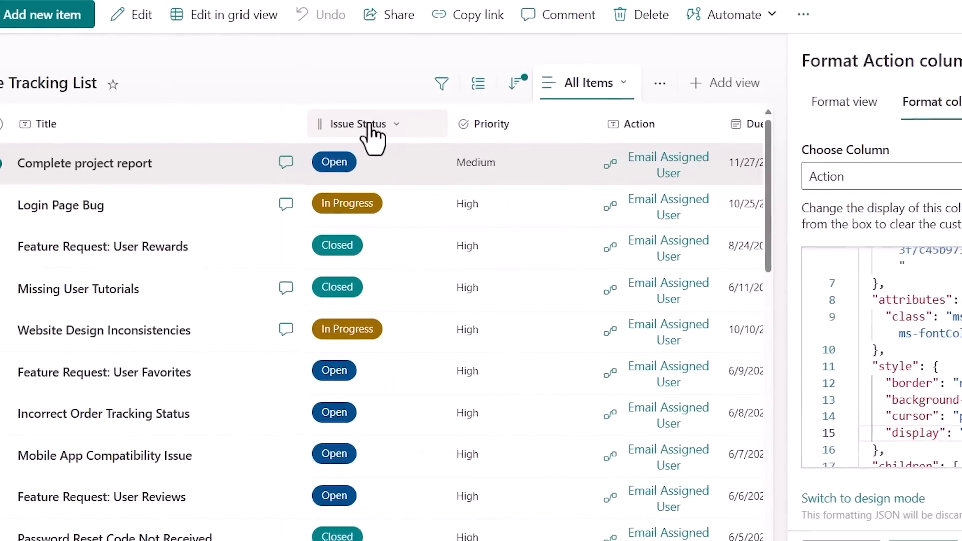
Sort the list by Issue Status from Z to A and select the column's internal name in the page address.
left_click(417, 131)
left_click(409, 196)
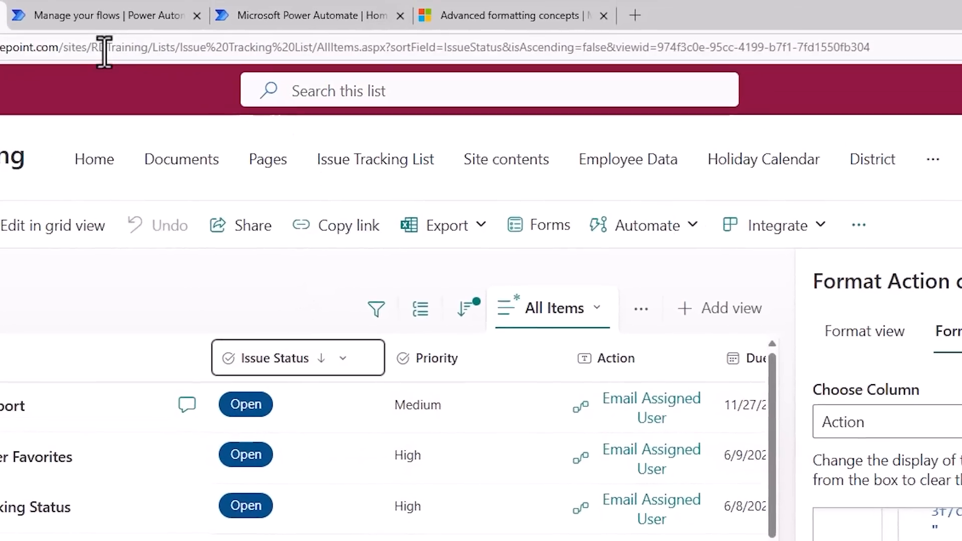
double_click(456, 48)
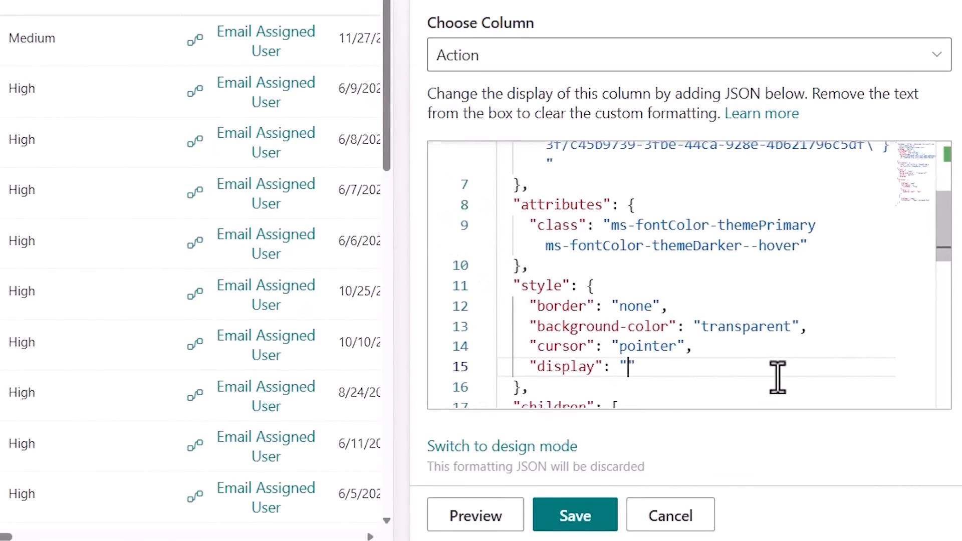
Start the display value with the condition =if([$IssueStatus]=='In Progress'.
type("=if([$IssueStatus")
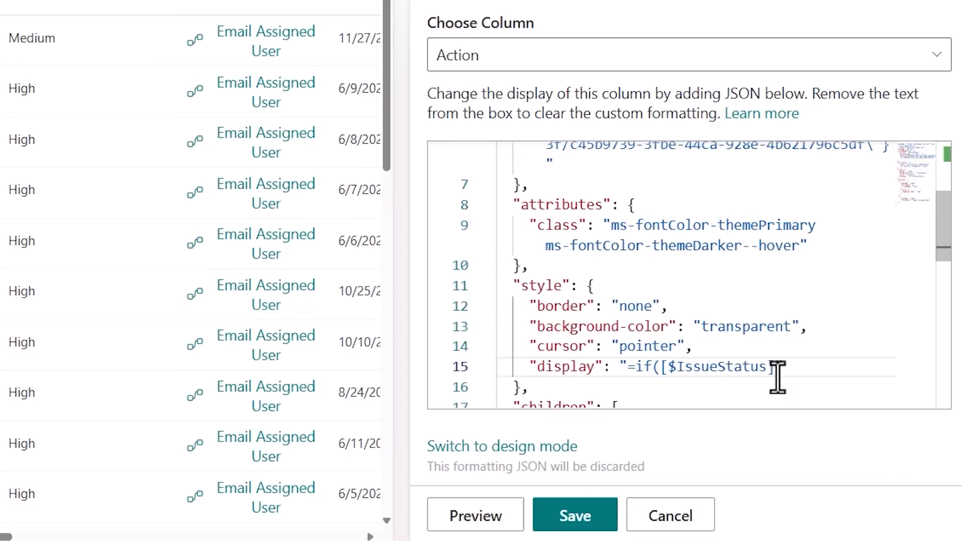
type("==")
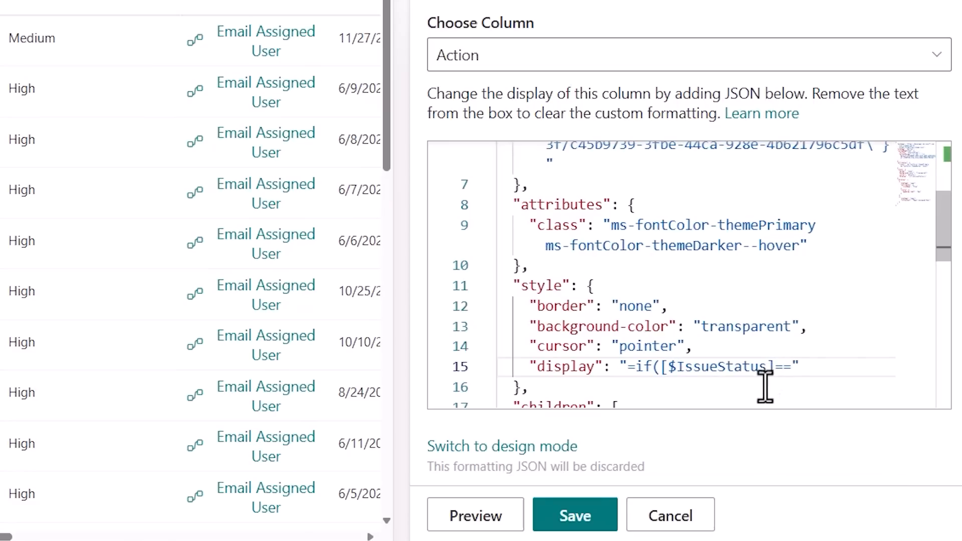
type("'")
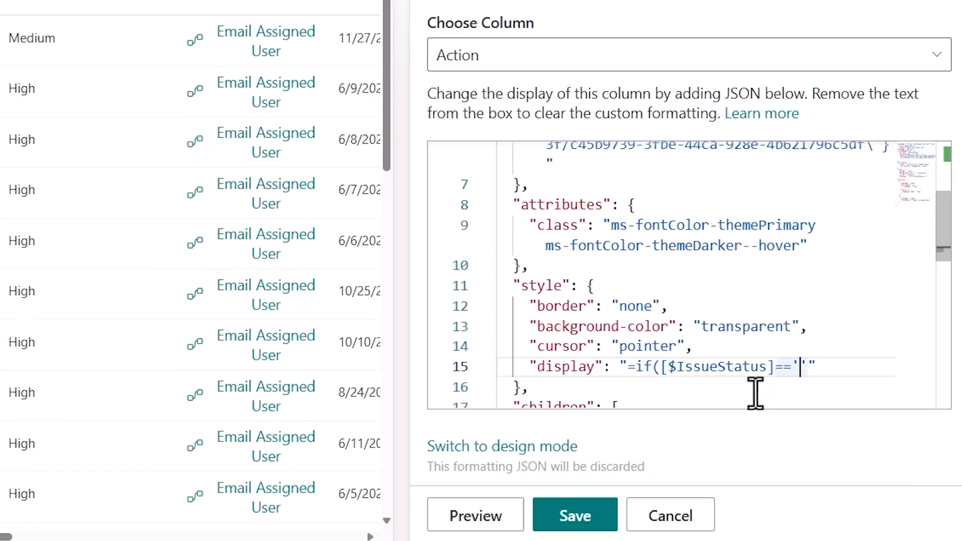
type("In Progress")
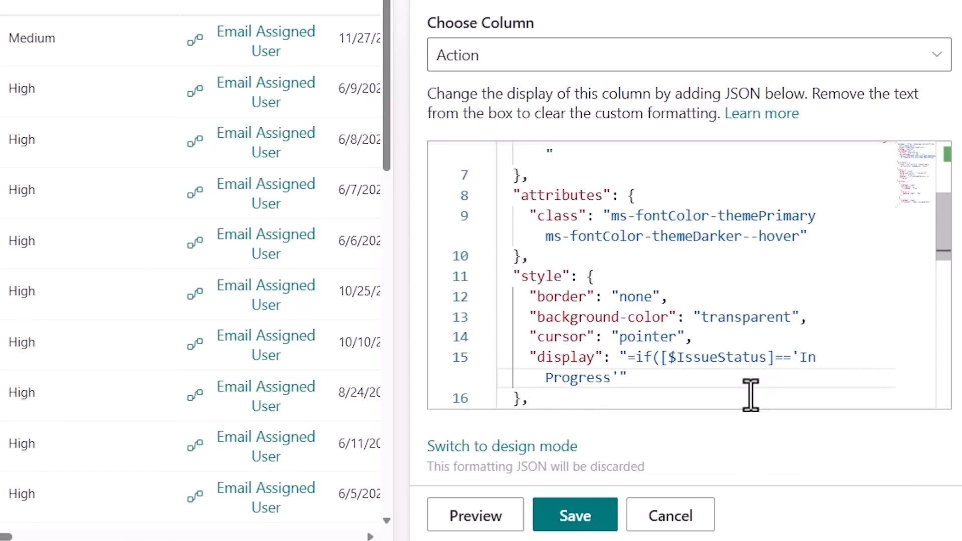
type("',")
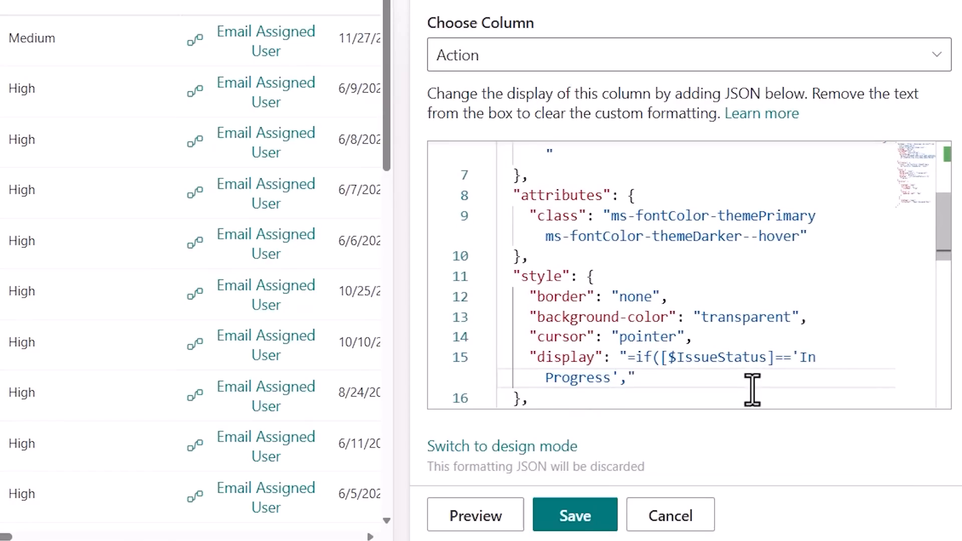
type("'inherit")
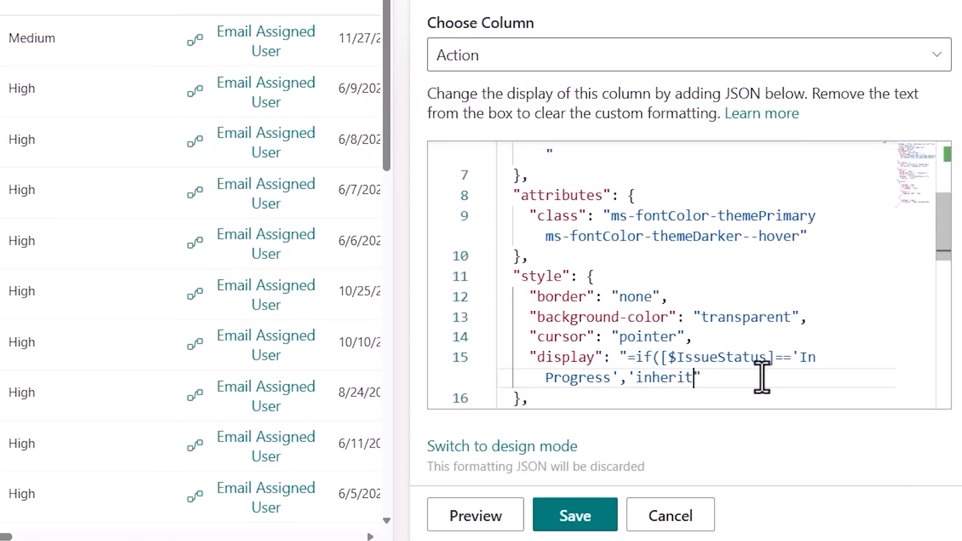
type("'")
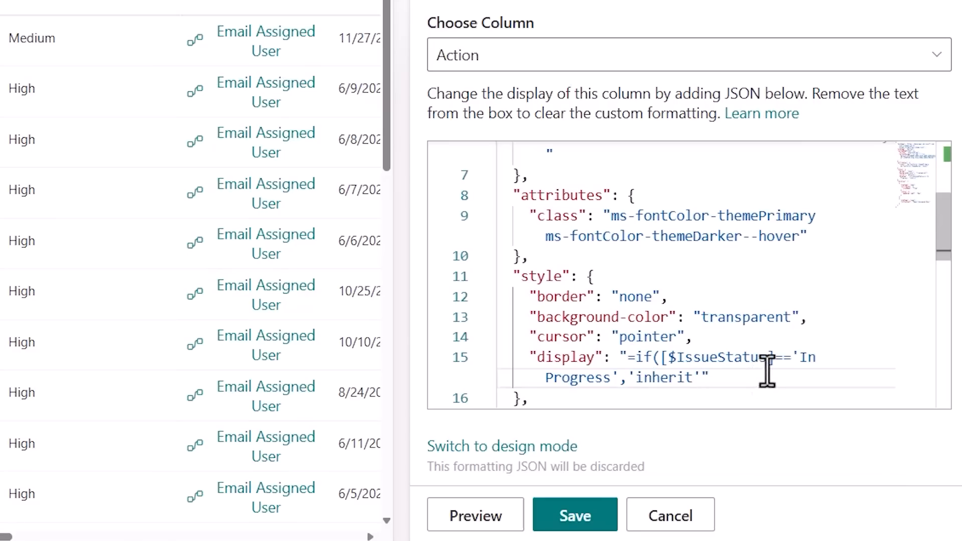
type(",'none")
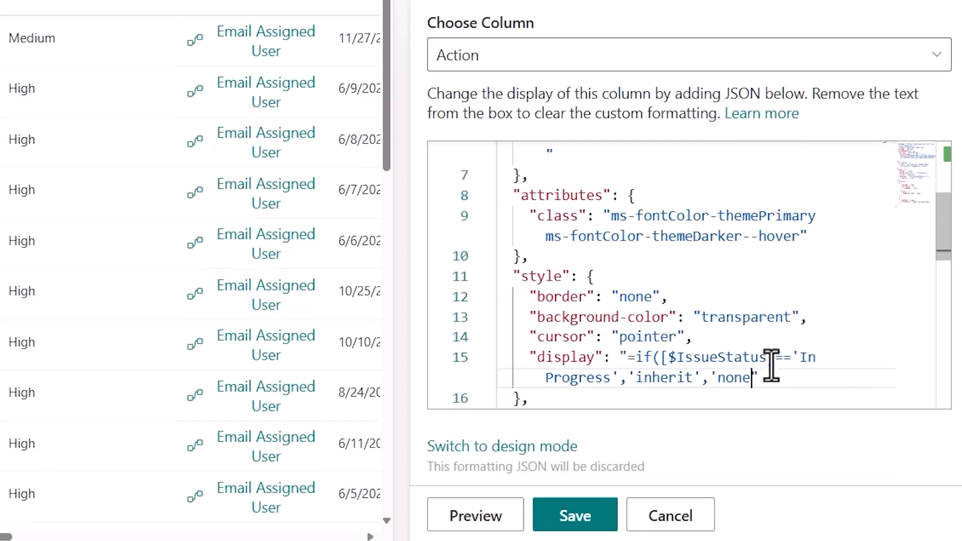
type("'")
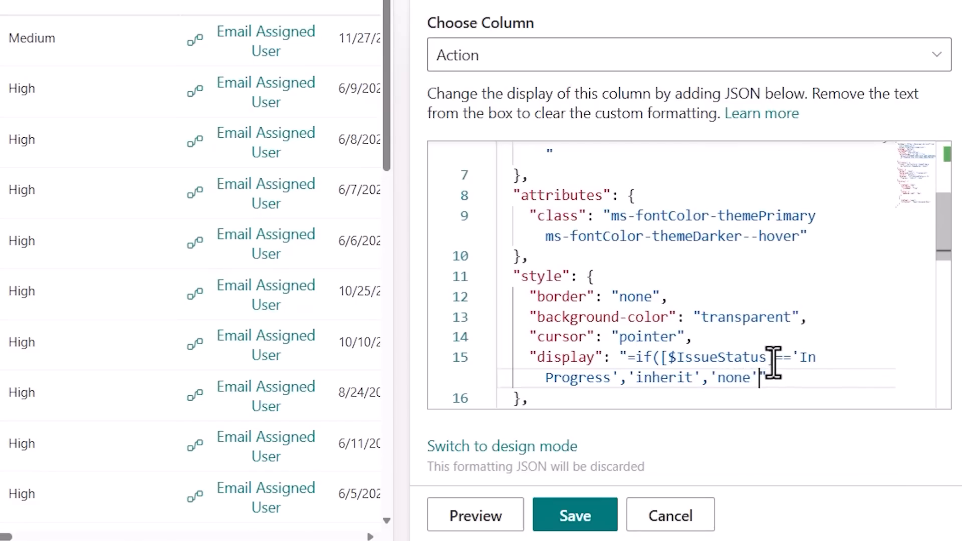
Complete the display expression with 'inherit' for a match and 'none' otherwise, and preview and save the column formatting.
scroll(773, 359, "down", 1)
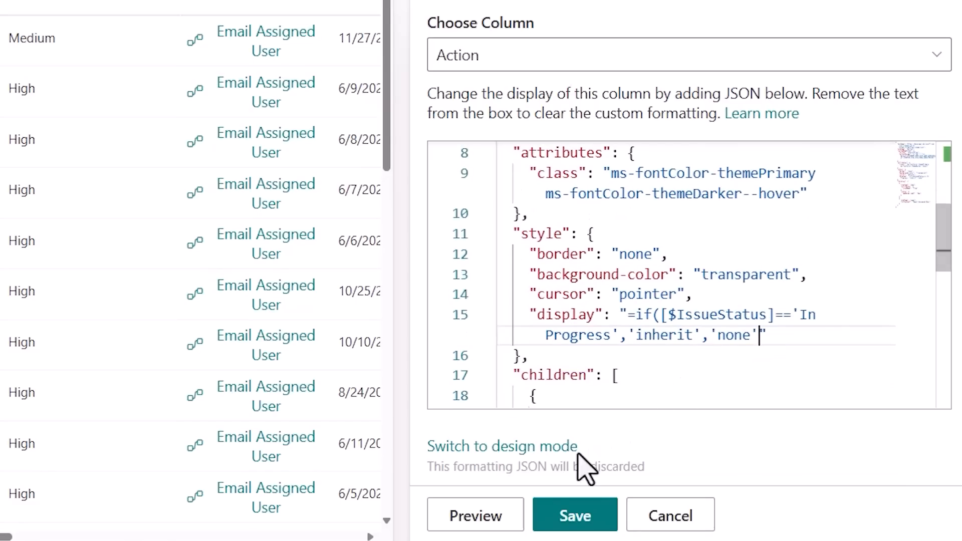
left_click(506, 522)
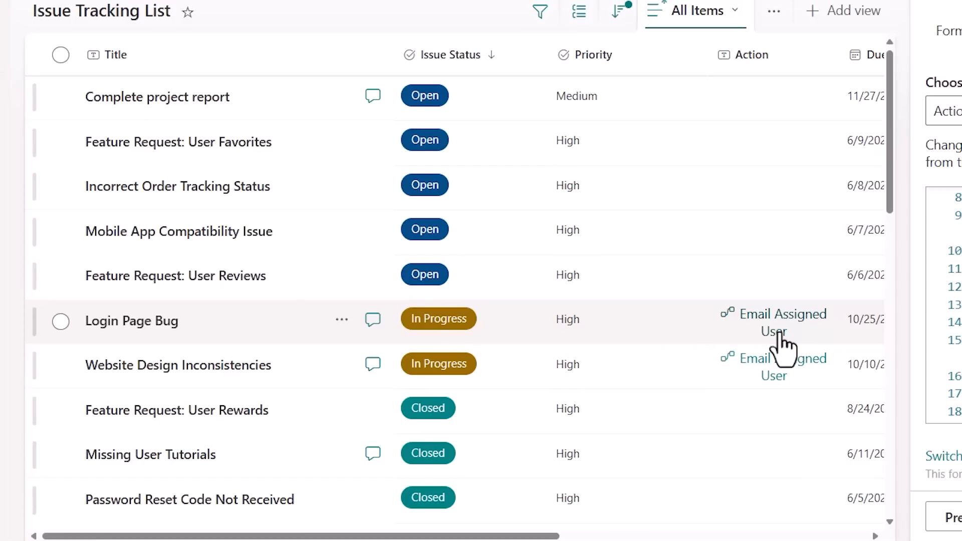
left_click(657, 513)
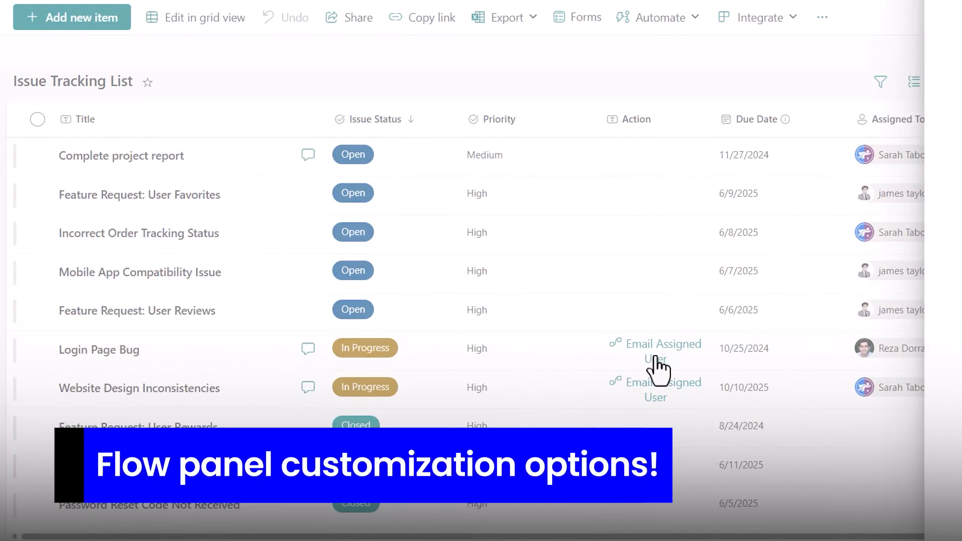
Launch the flow from the "Login Page Bug" item's button and highlight the title of the flow panel.
left_click(656, 368)
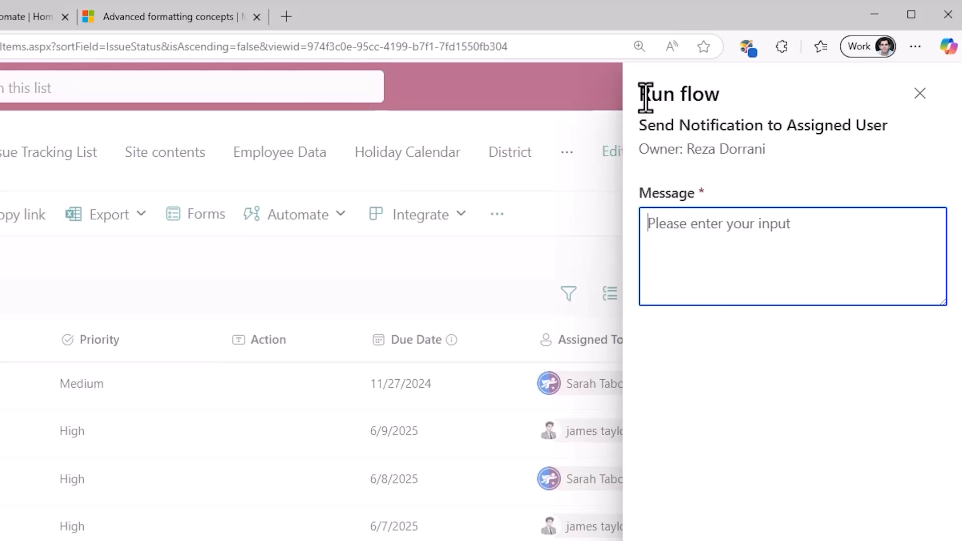
left_click(643, 95)
left_click_drag(644, 94, 729, 102)
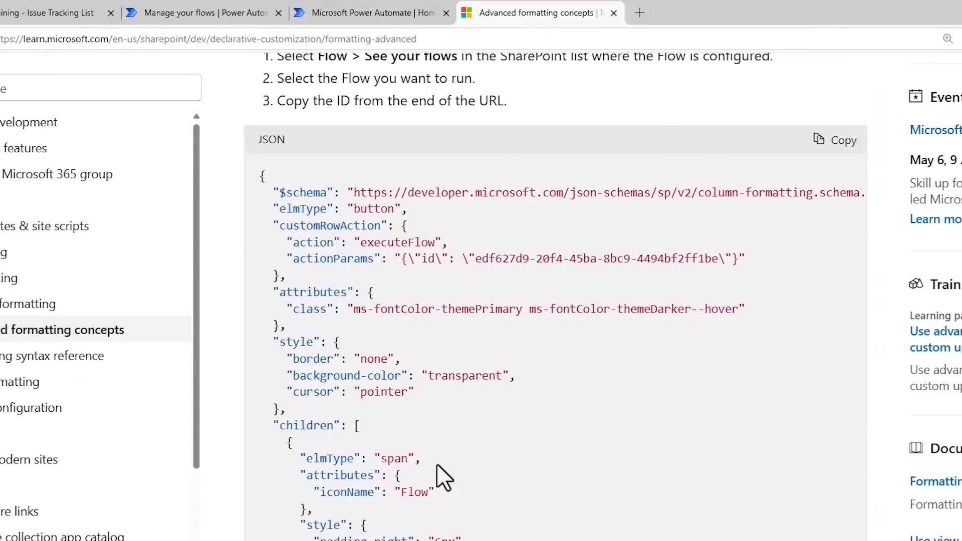
Look up the headerText and runFlowButtonText options for actionParams in the Advanced formatting concepts documentation.
scroll(437, 465, "down", 2)
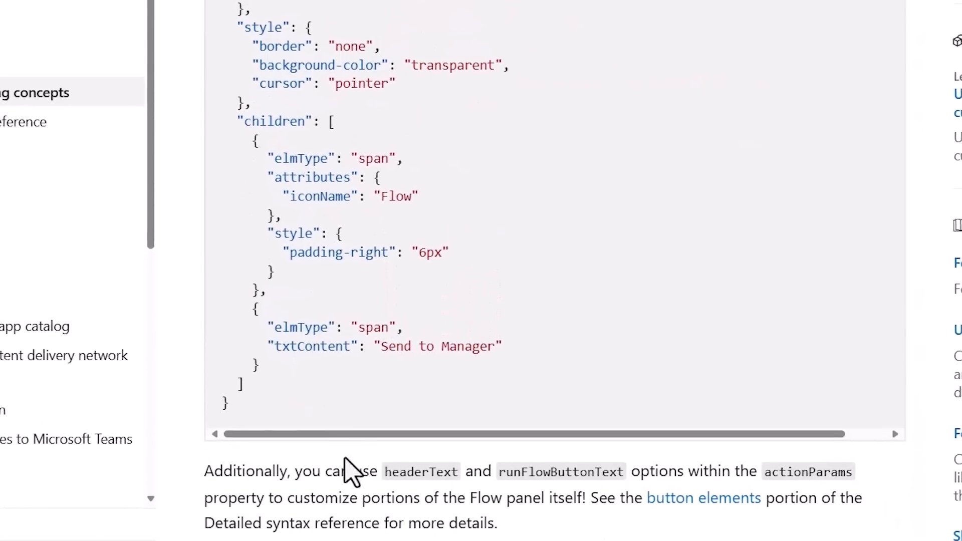
double_click(401, 474)
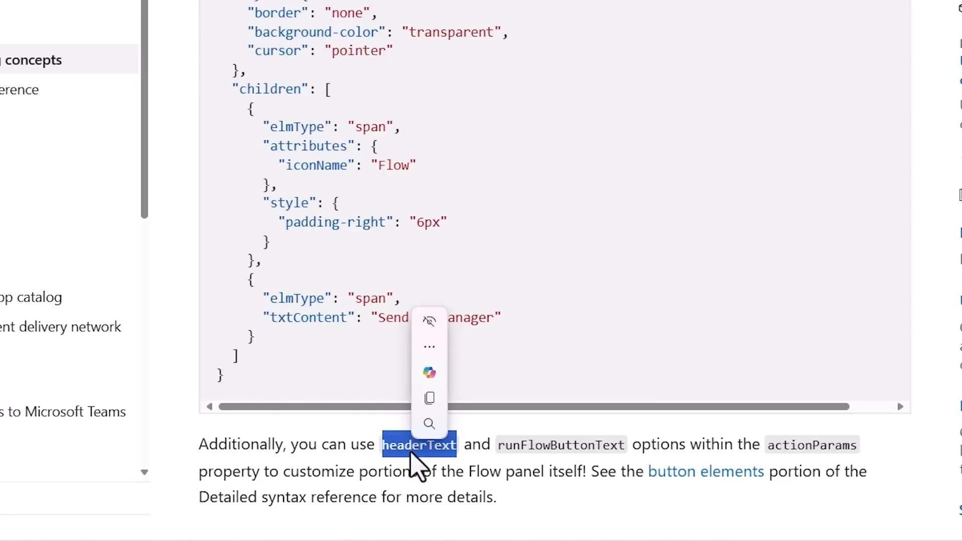
double_click(612, 446)
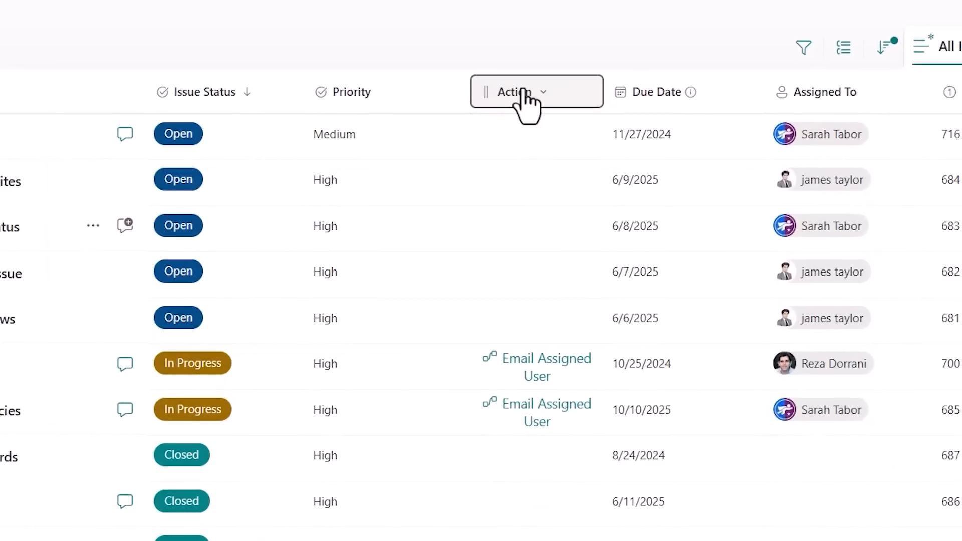
Reopen the Action column's formatting and add a headerText parameter with the value "🚀 Send email" to actionParams.
left_click(440, 143)
left_click(467, 317)
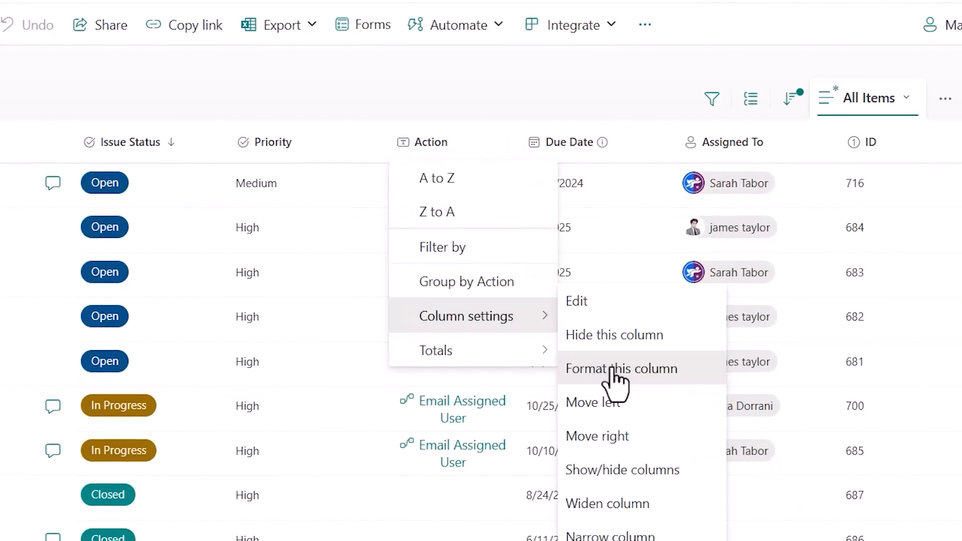
left_click(616, 382)
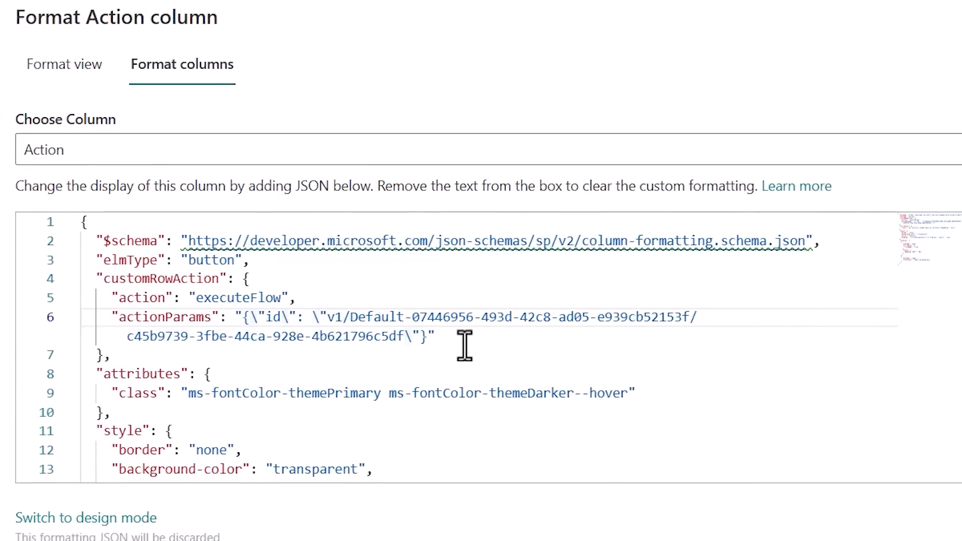
type("\",\\\"headerText\\")
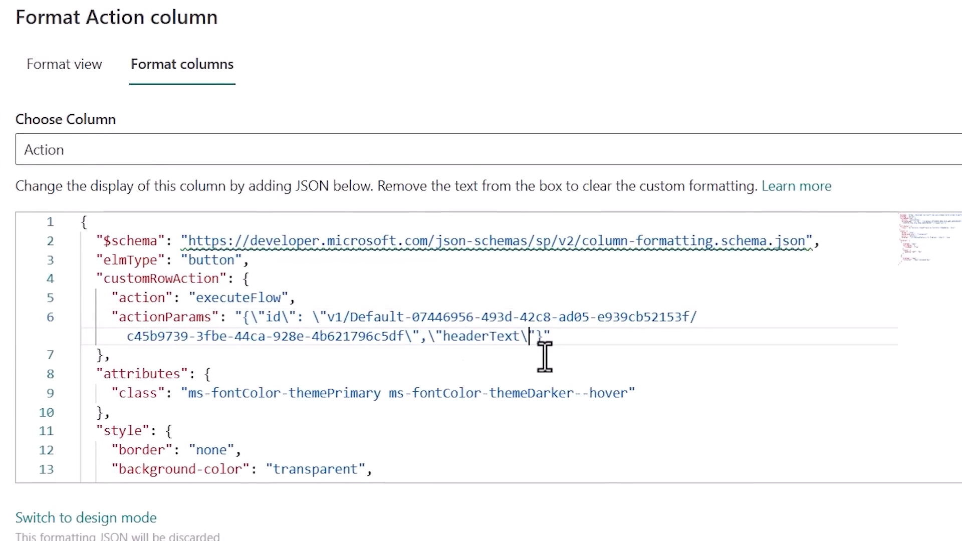
type("\"")
type(":\\\"🚀 Send email\\\"")
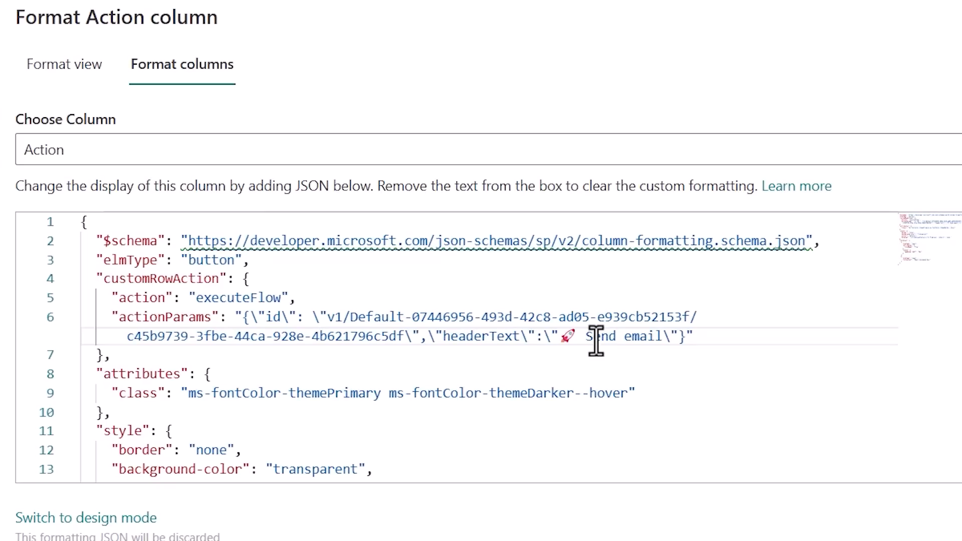
Add a runFlowButtonText parameter with the value "✉️ Send Email" to actionParams and save the column formatting.
left_click(671, 336)
type("\\\",\\\"runFlowButtonText\\\":\\\"")
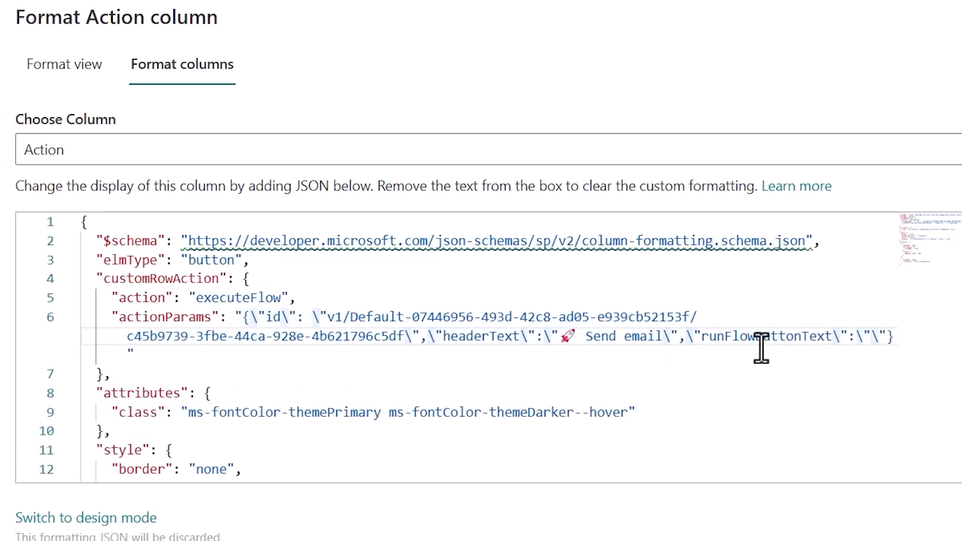
type("✉ Send Email")
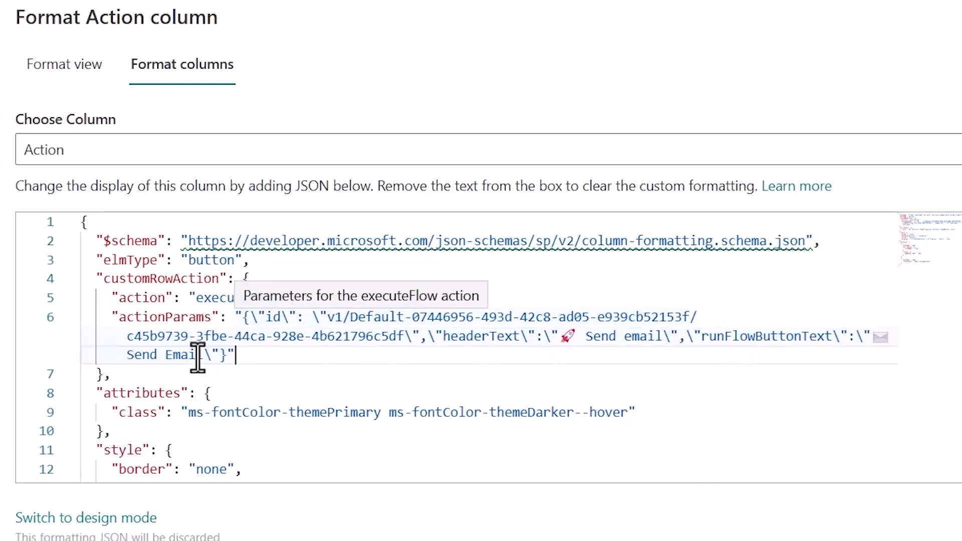
scroll(194, 419, "down", 2)
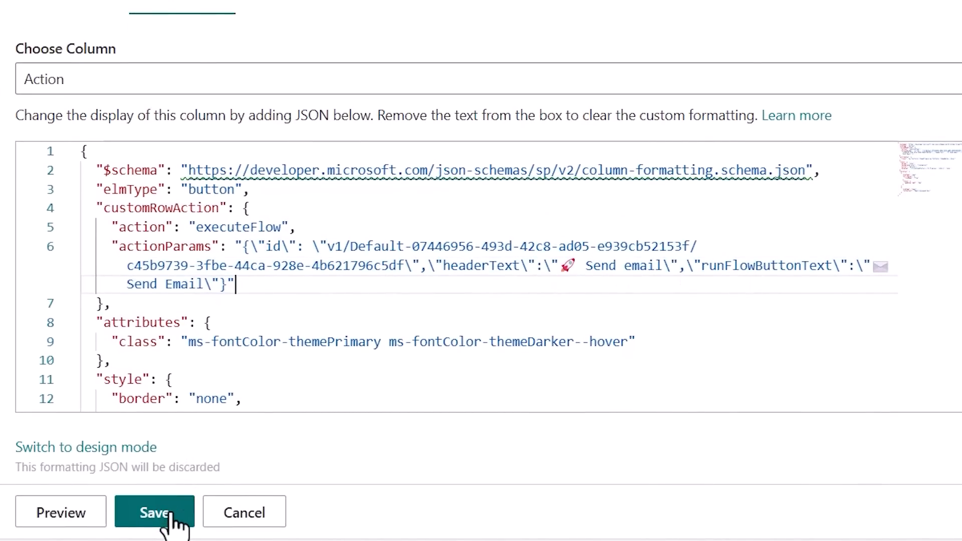
left_click(170, 514)
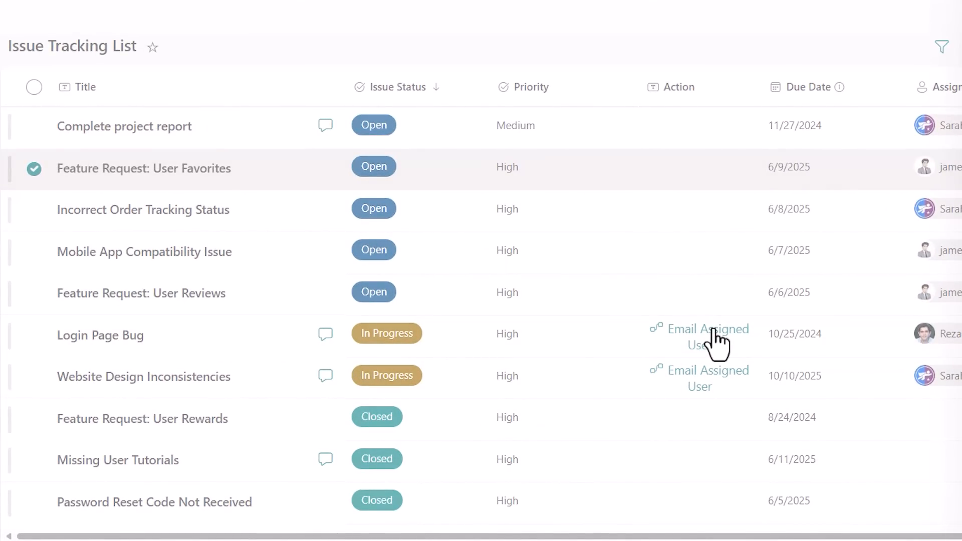
Launch the flow from the "Login Page Bug" item again and examine the customized header of the flow panel.
left_click(718, 345)
left_click_drag(648, 91, 773, 91)
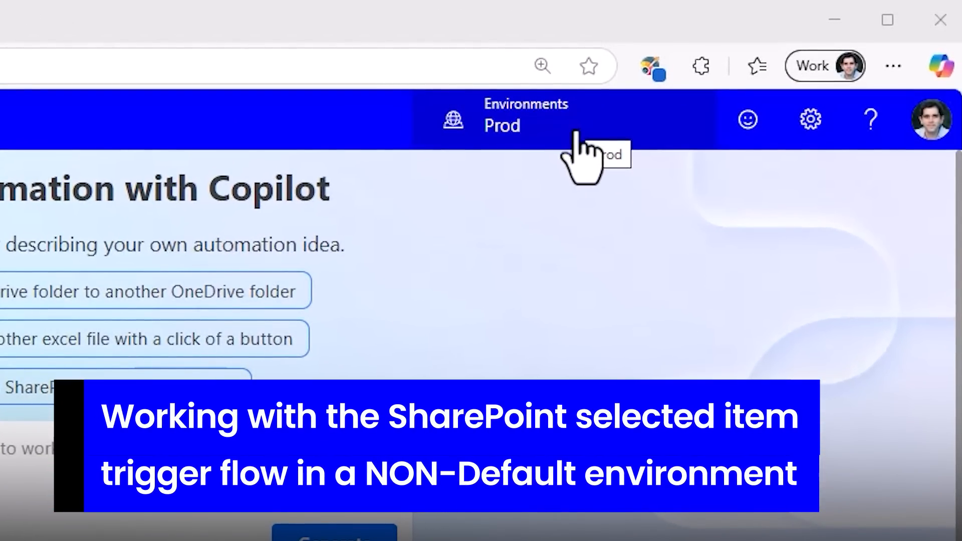
Switch Power Automate to the Prod environment and start creating a new instant cloud flow there.
left_click(522, 129)
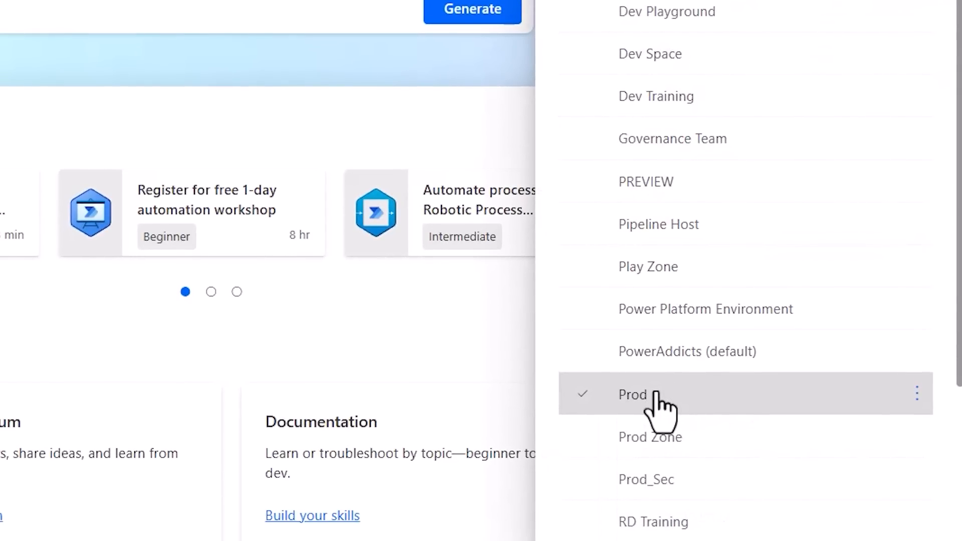
left_click(657, 396)
left_click(75, 168)
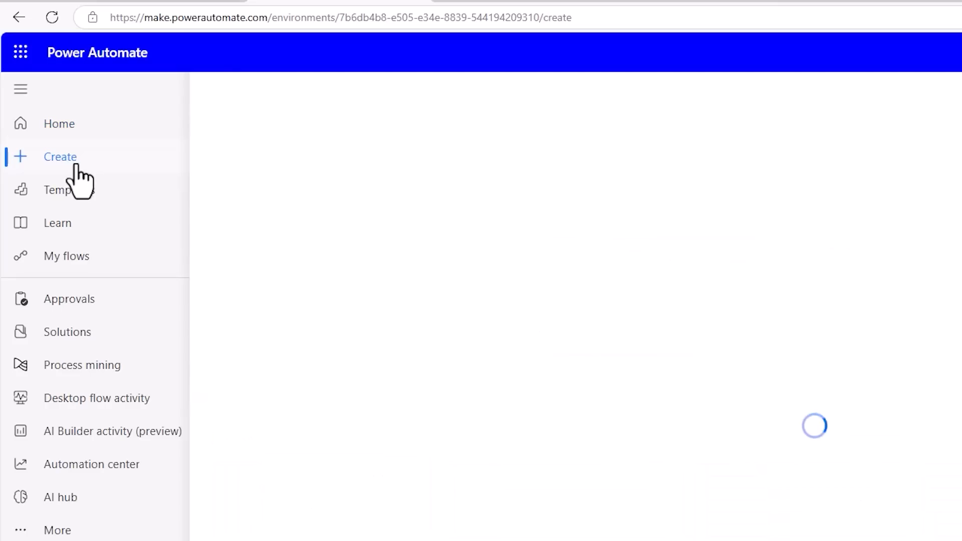
left_click(459, 274)
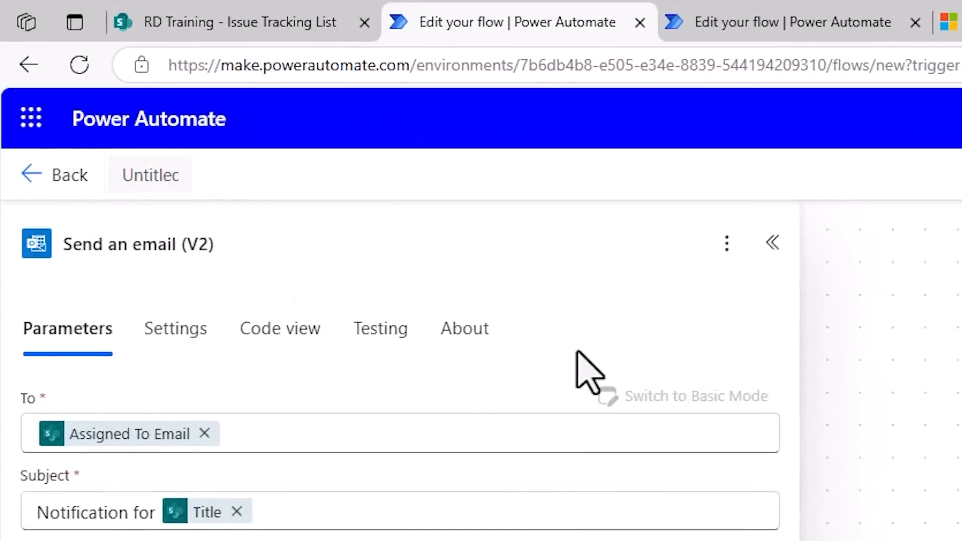
Name the new flow "Send email (NON DEFAULT ENVIRONMENT)" and save it.
type("Send email (NON DEFAULT ENVIRONMENT)")
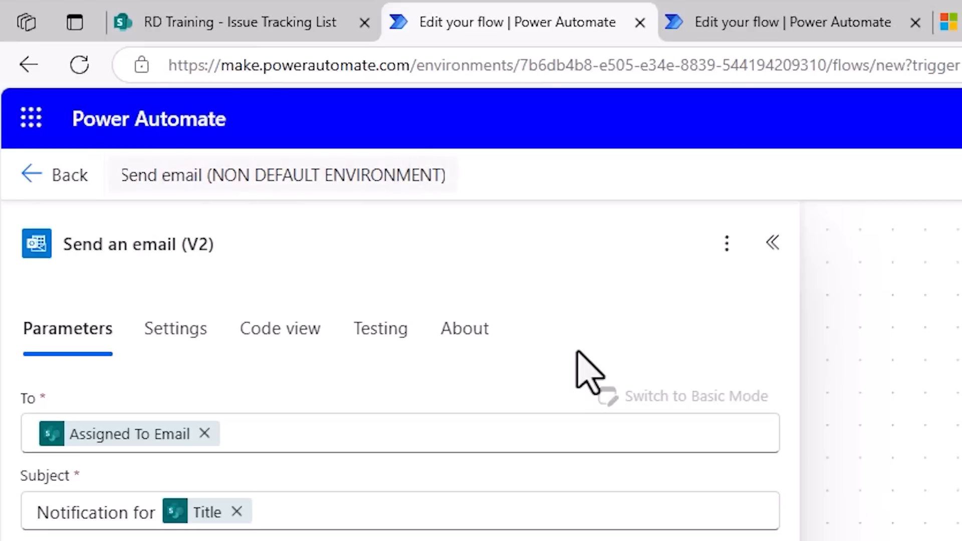
left_click(578, 352)
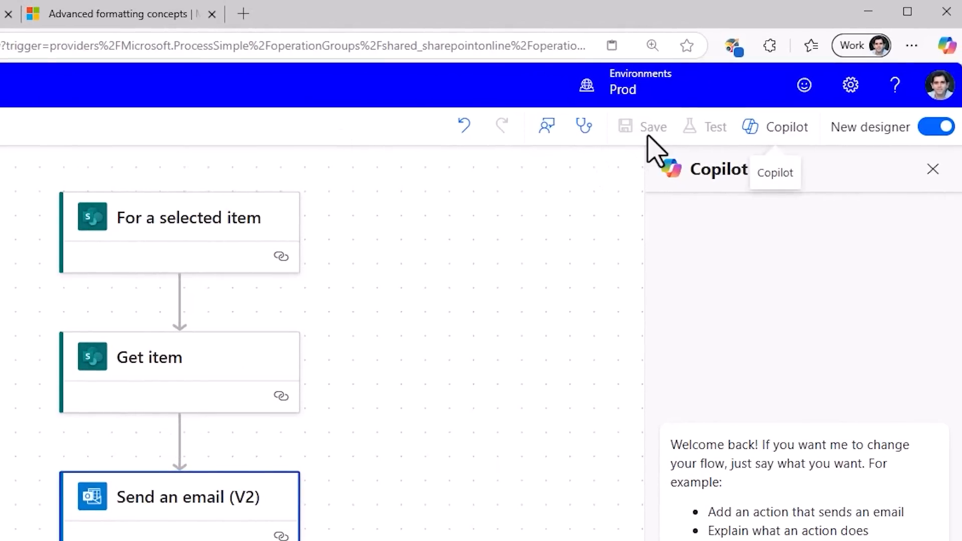
left_click(224, 231)
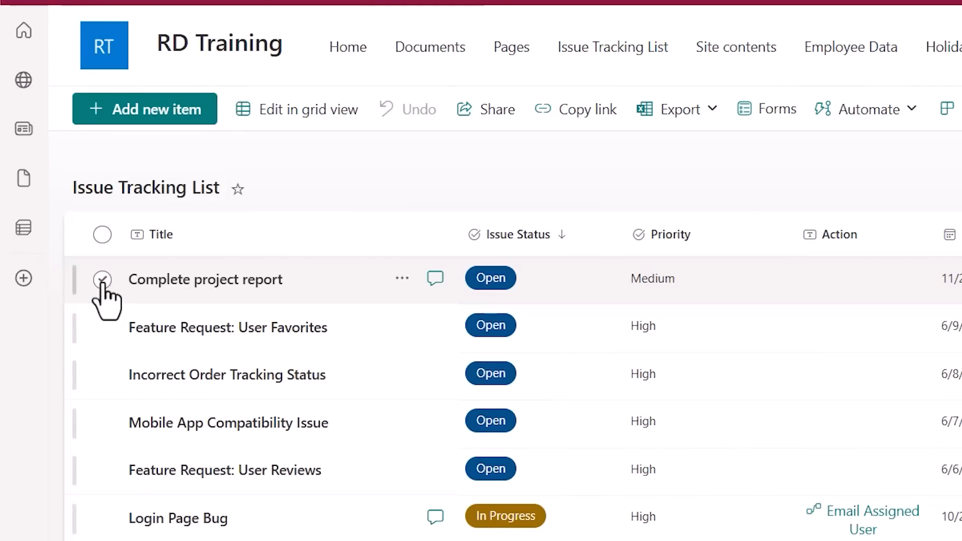
Select the "Complete project report" item in the Issue Tracking List and check which flows are offered for it.
left_click(103, 284)
left_click(940, 111)
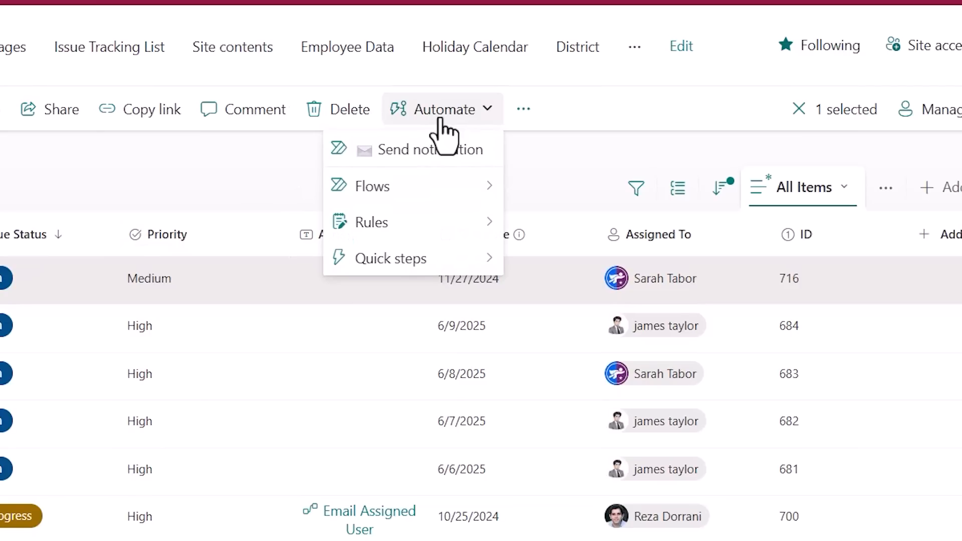
mouse_move(451, 200)
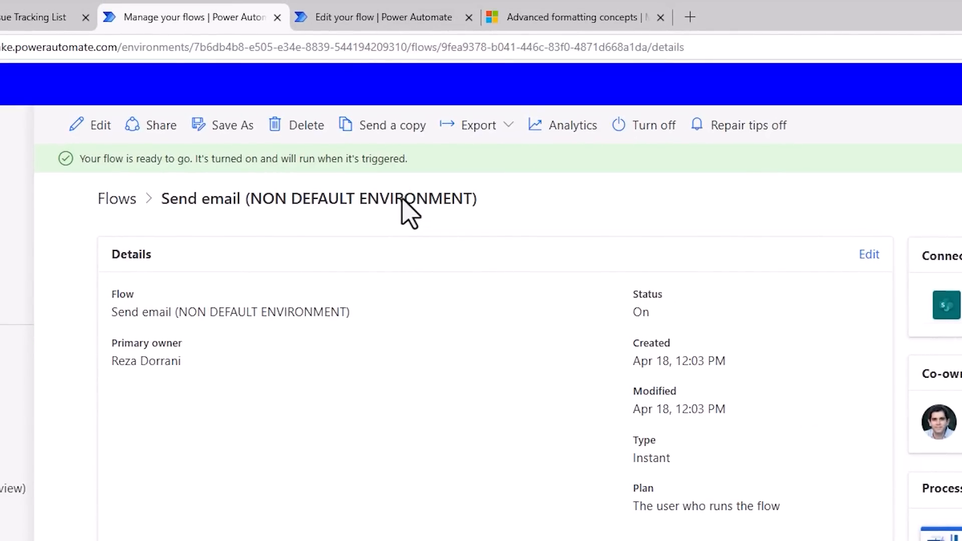
Copy the flow identifier of the "Send email (NON DEFAULT ENVIRONMENT)" flow from its details page in Power Automate.
left_click(461, 133)
left_click(479, 193)
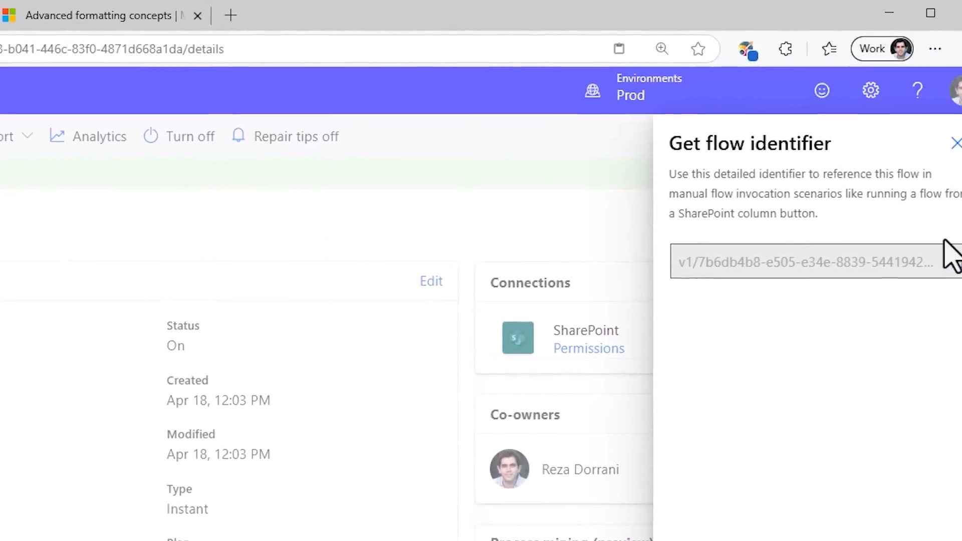
left_click(957, 262)
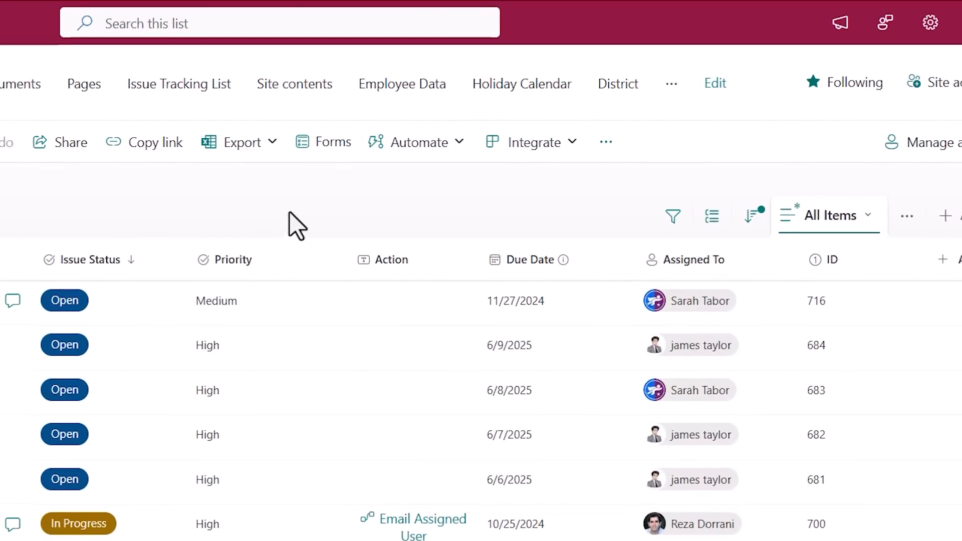
Replace the Flow ID of the list's "Send notification" quick step with the copied identifier of the non-default environment flow and save it.
left_click(408, 145)
mouse_move(412, 249)
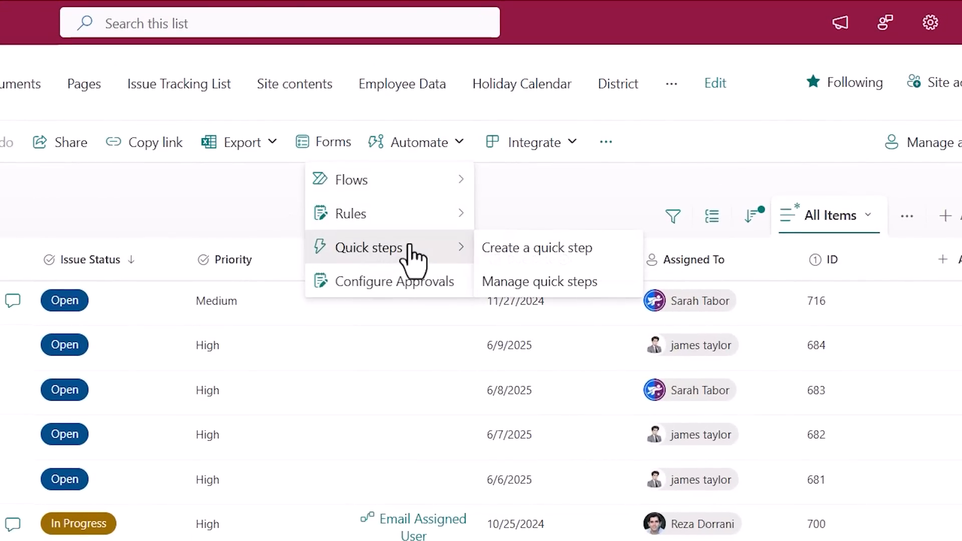
left_click(528, 283)
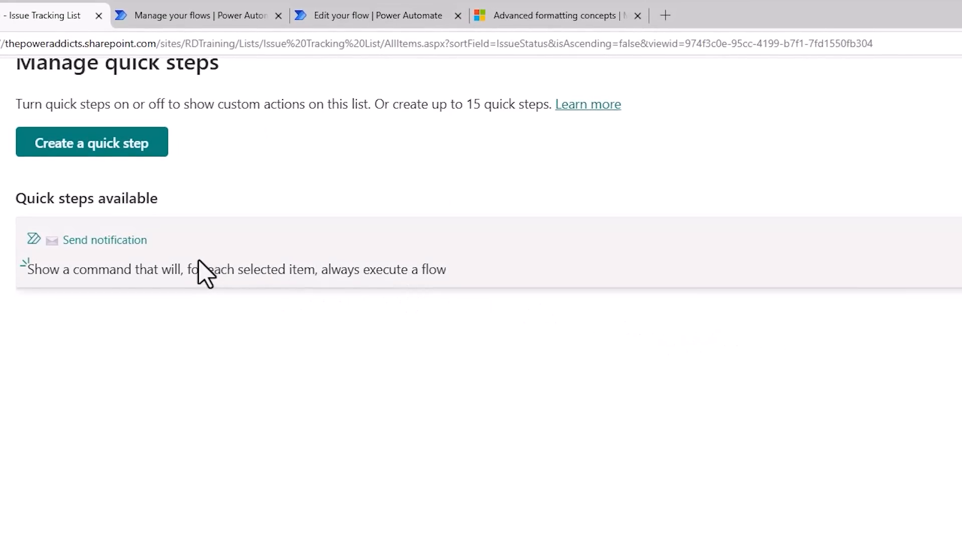
left_click(206, 273)
left_click(350, 522)
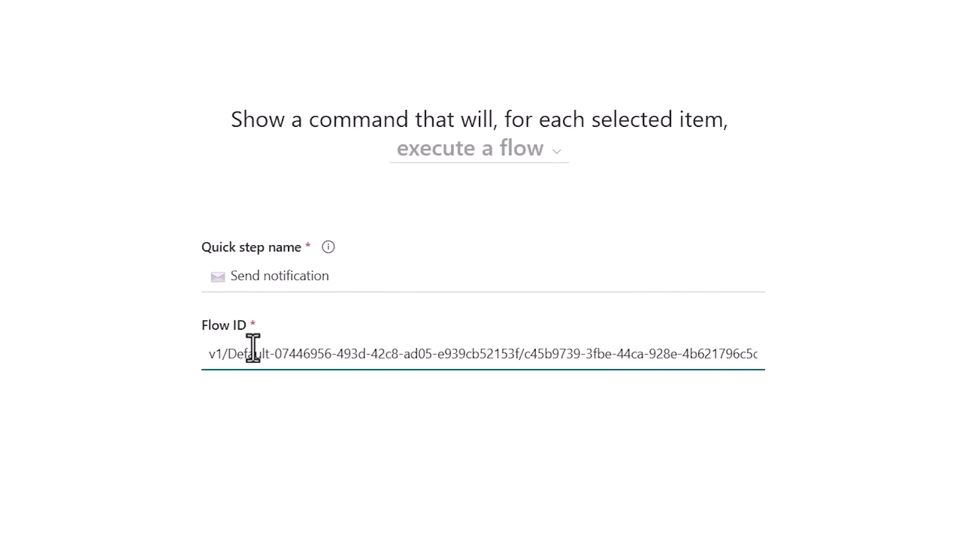
key("ctrl+a")
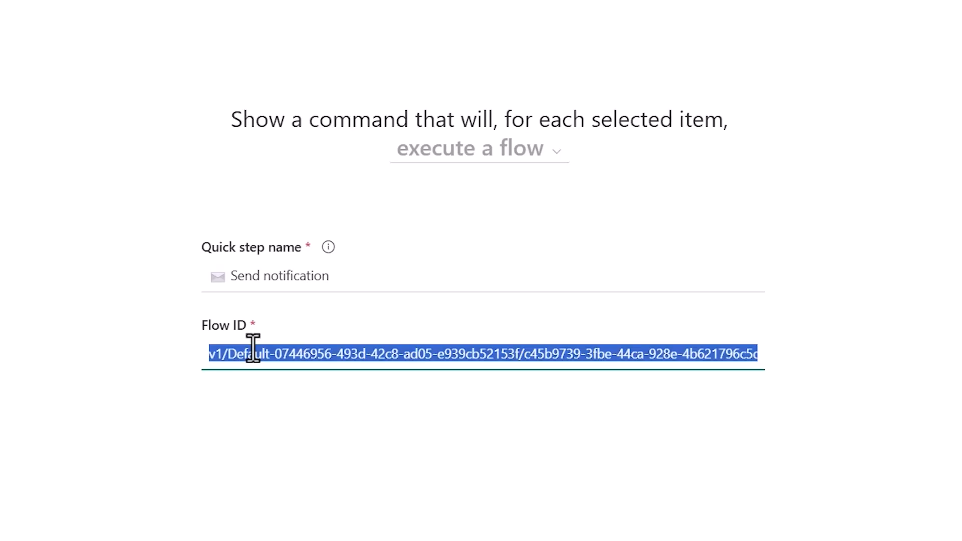
key("ctrl+v")
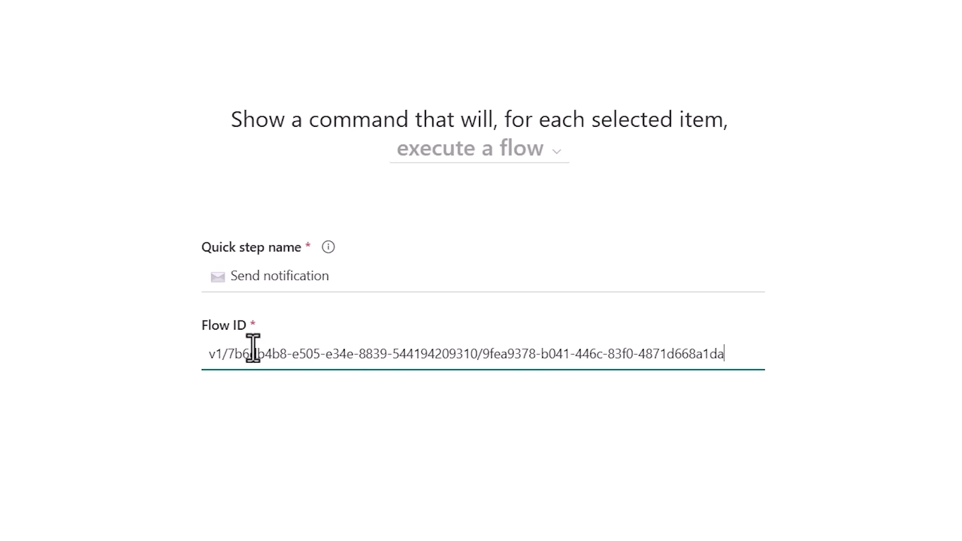
left_click(913, 540)
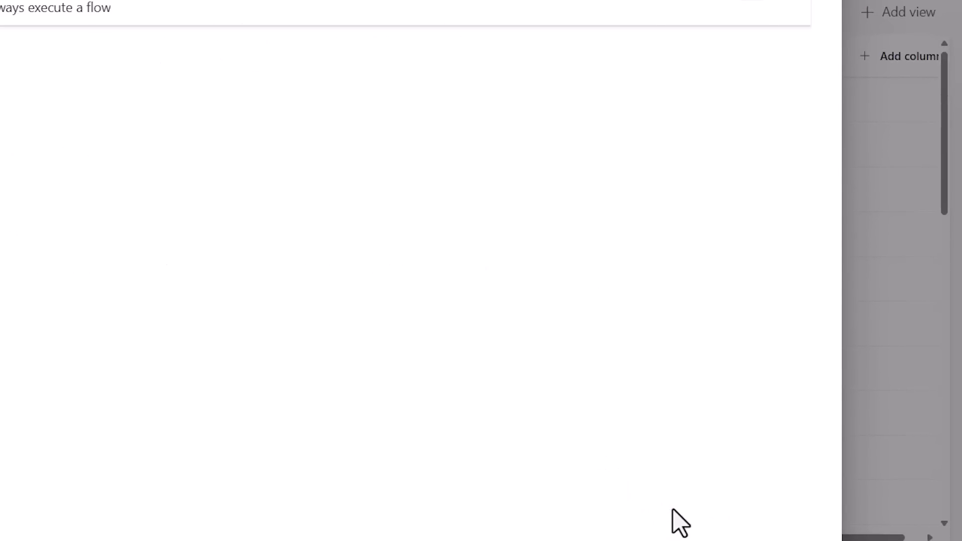
Launch the "Send notification" quick step on the "Complete project report" item and check the flow name in the run panel.
left_click(91, 195)
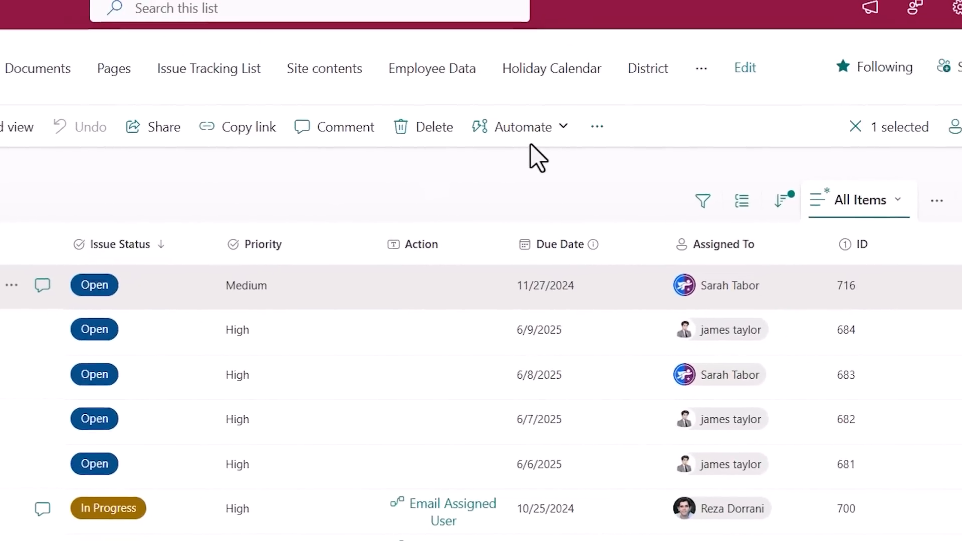
left_click(888, 37)
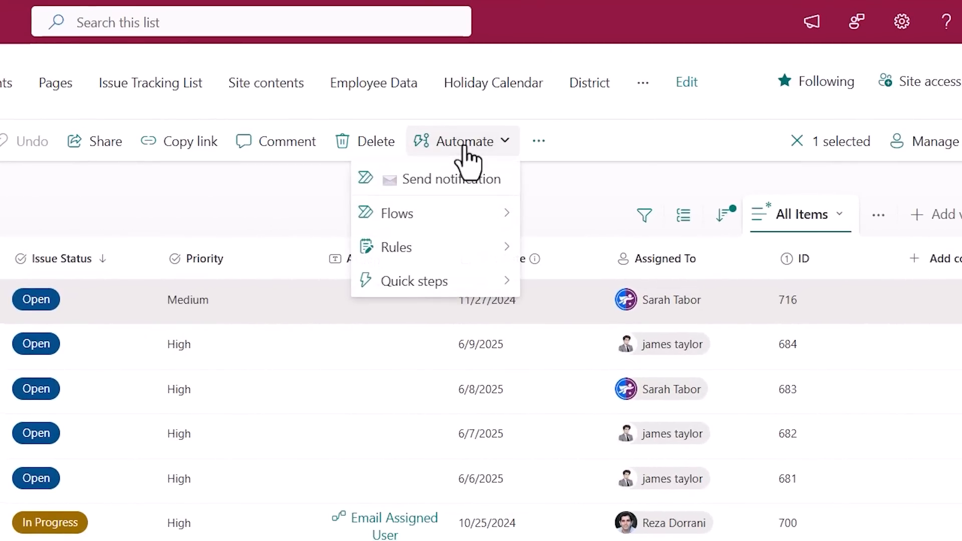
left_click(471, 192)
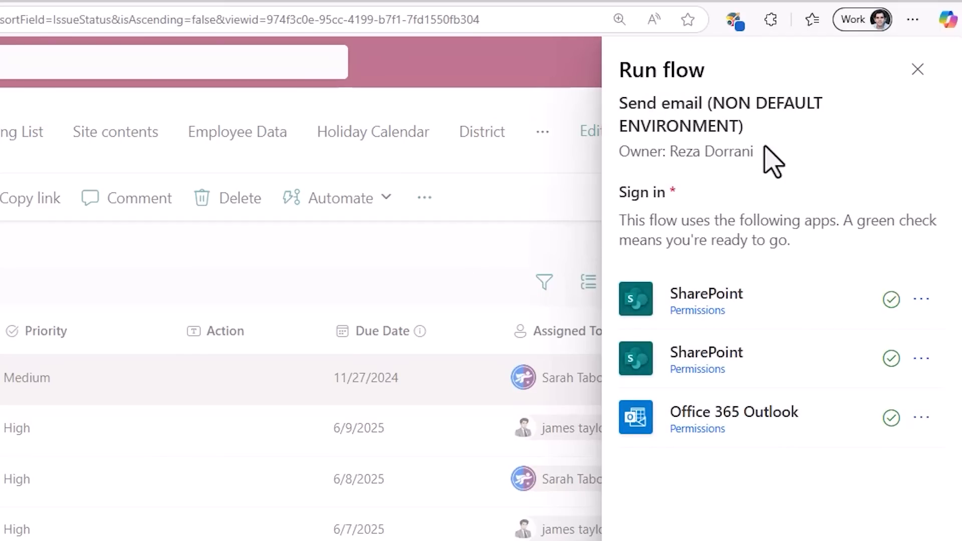
left_click_drag(621, 104, 769, 131)
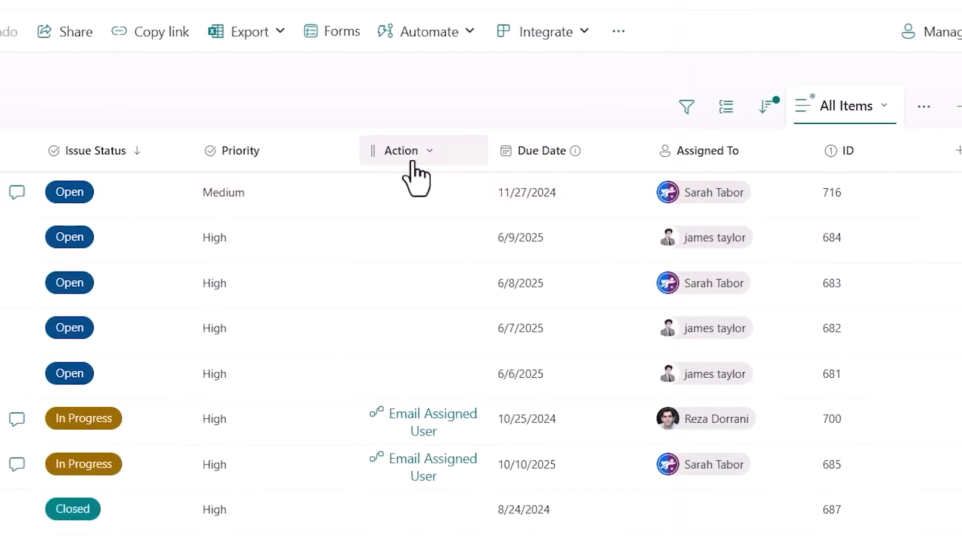
Replace the flow id in the Action column's actionParams with the copied non-default flow identifier, save the formatting and close it.
left_click(426, 143)
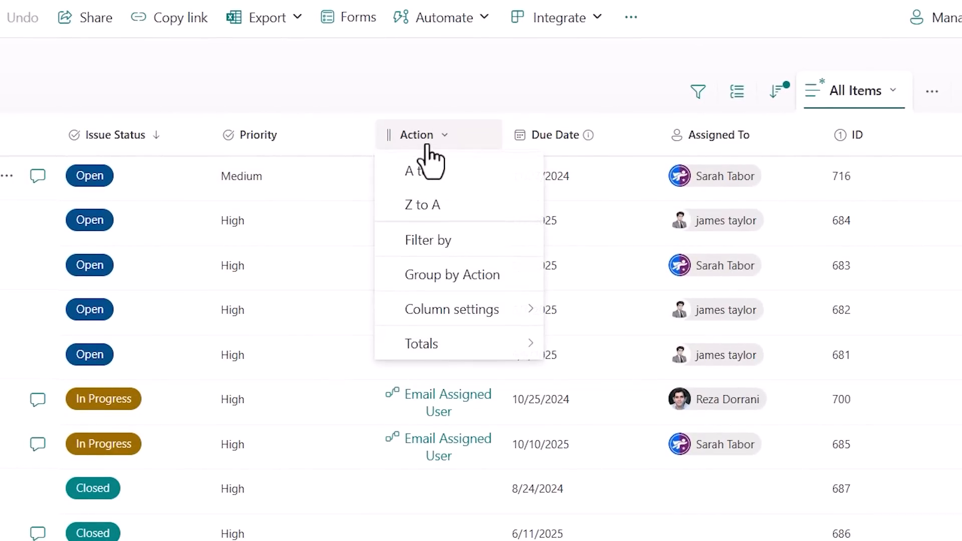
mouse_move(484, 309)
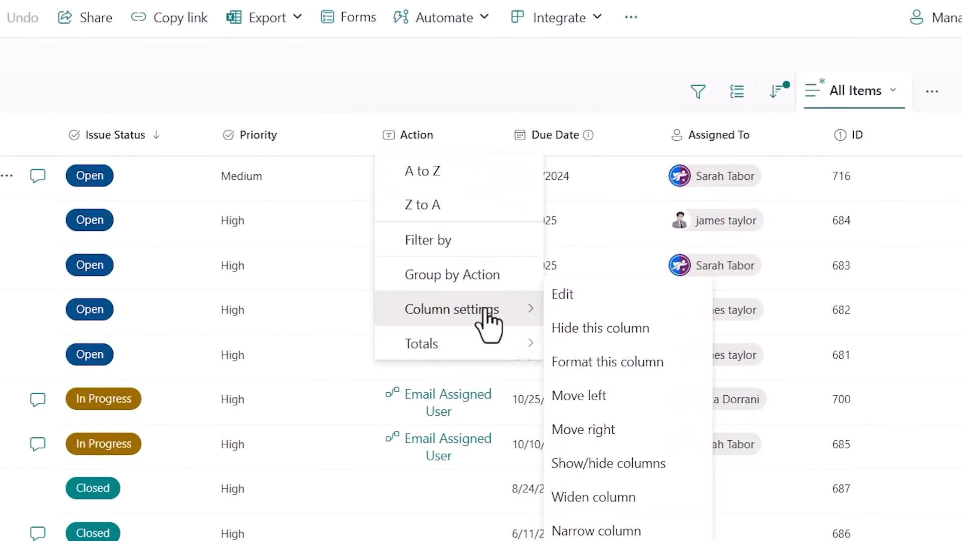
left_click(594, 362)
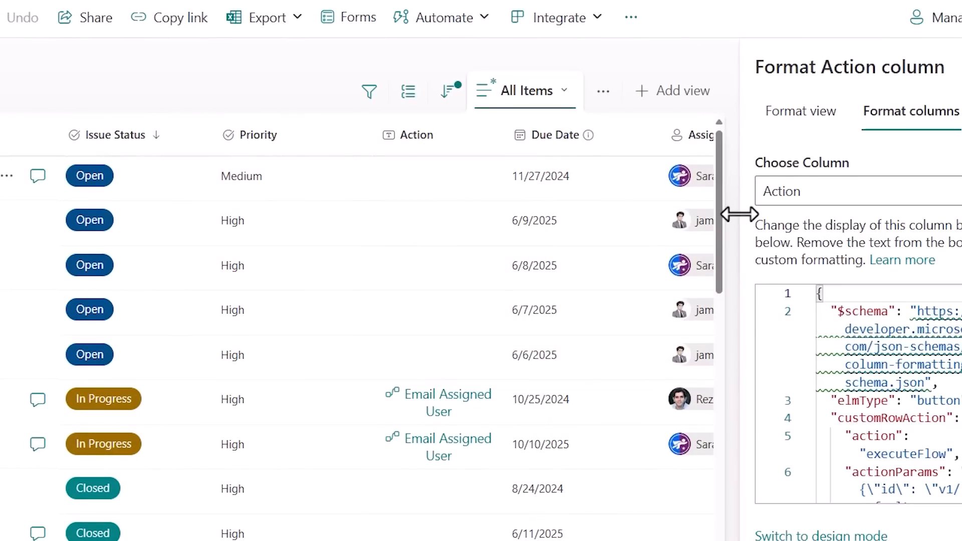
left_click_drag(737, 212, 122, 159)
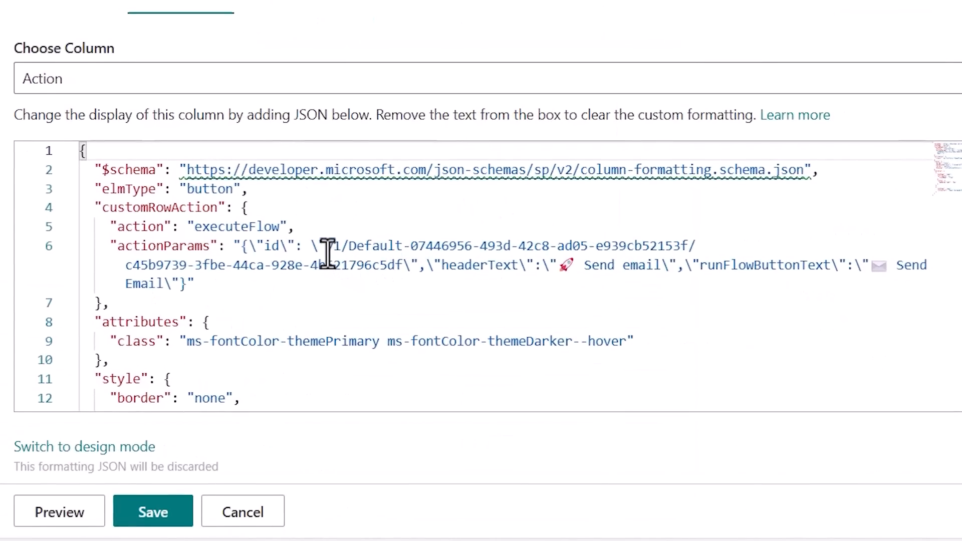
left_click_drag(329, 246, 396, 265)
key("ctrl+v")
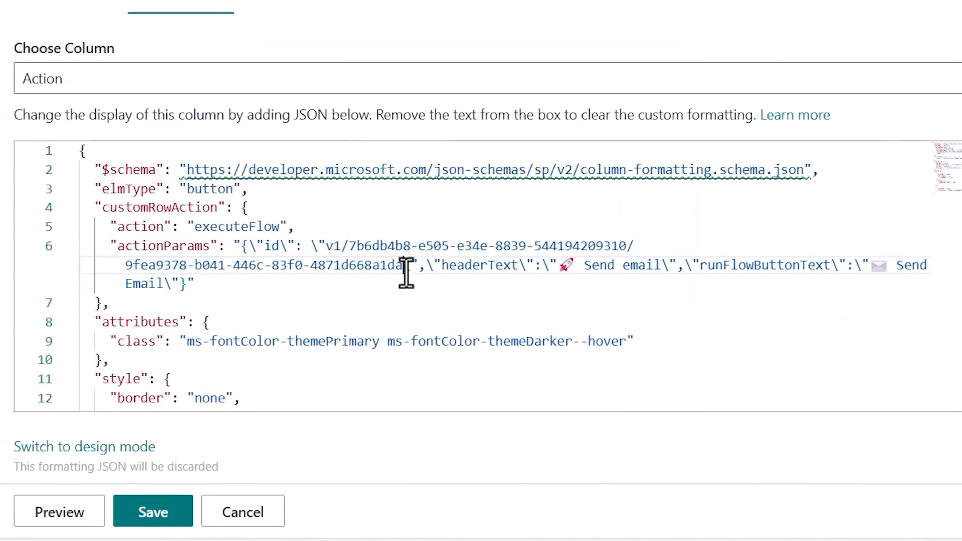
left_click(170, 517)
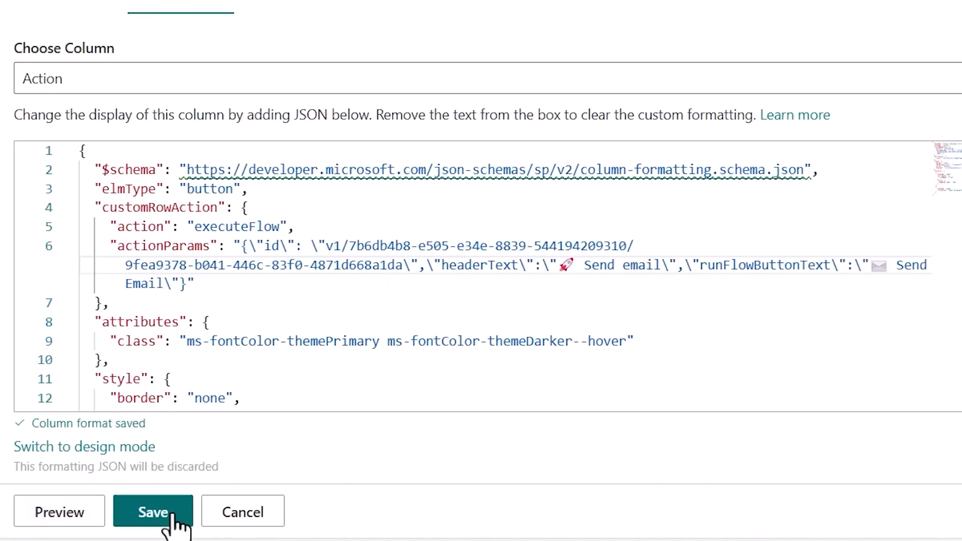
left_click(934, 209)
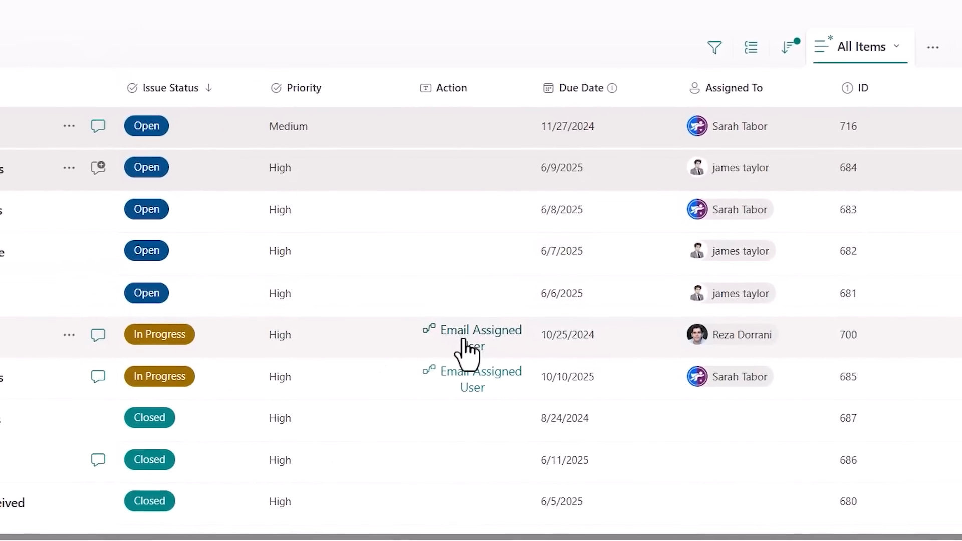
Launch the flow from an "Email Assigned User" button in the Action column and run it with the message "TEST".
left_click(463, 340)
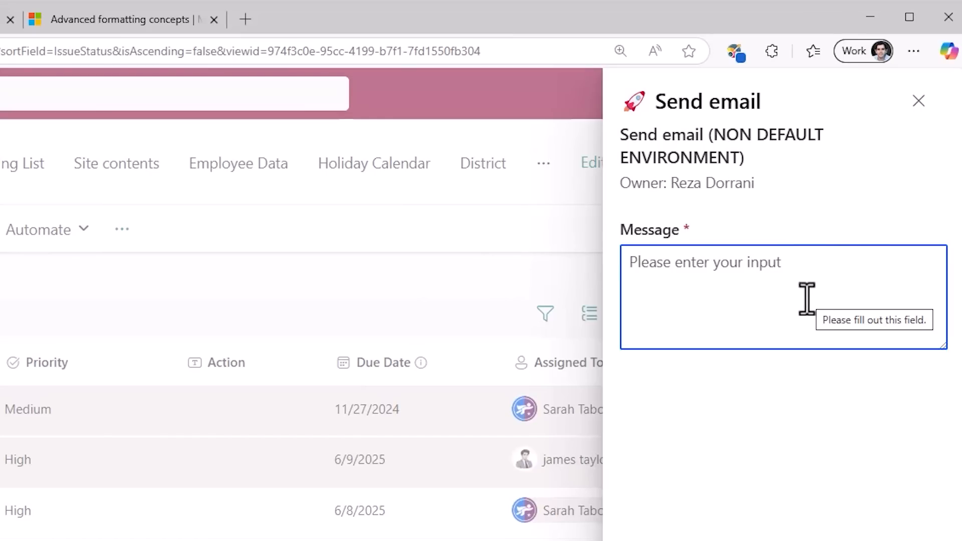
type("TEST")
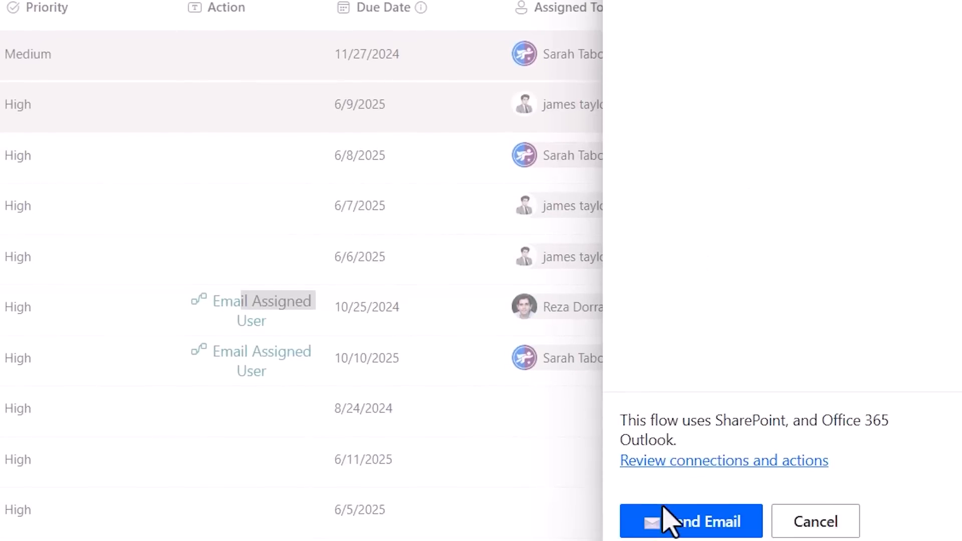
left_click(667, 507)
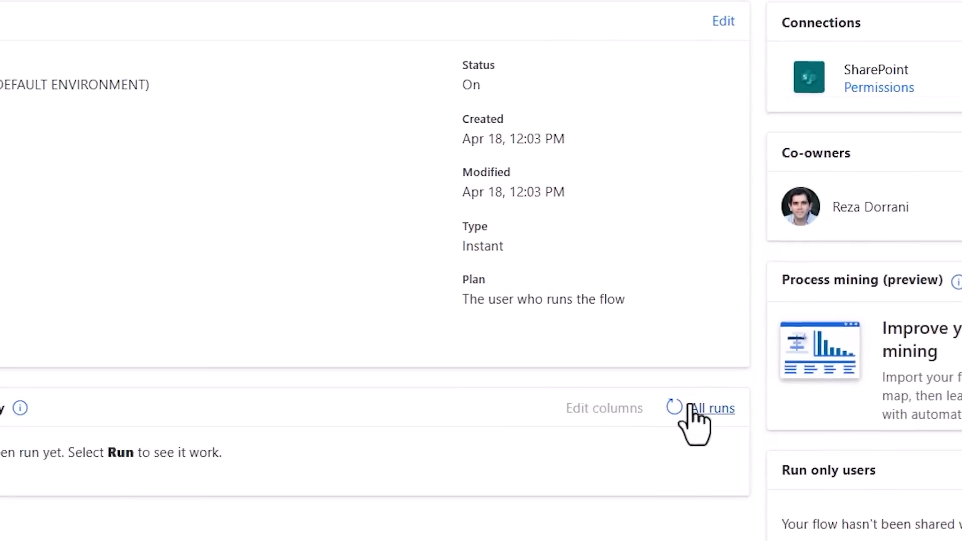
Open the Prod flow's run-only permissions and make the first SharePoint connection use the flow owner's existing connection, accepting the Connections Used notice.
left_click(674, 408)
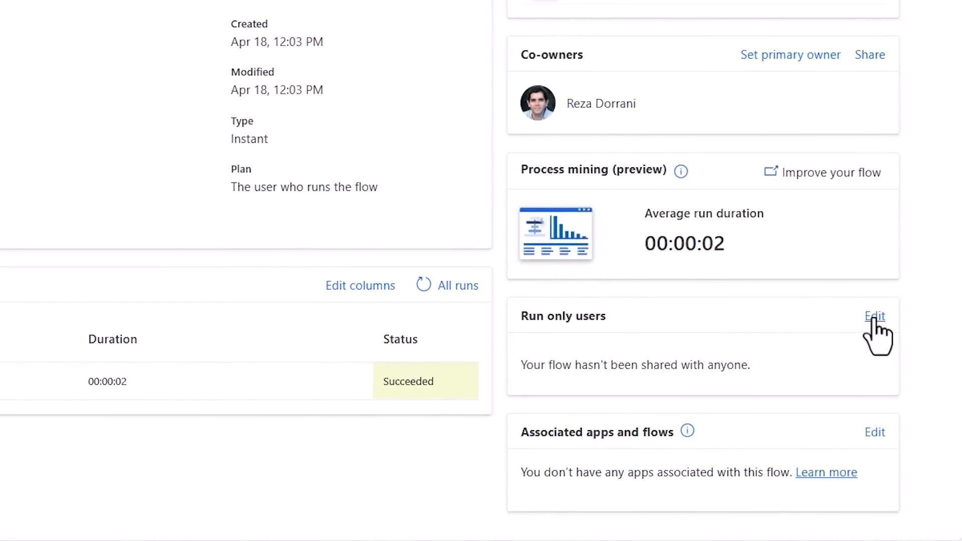
left_click(874, 319)
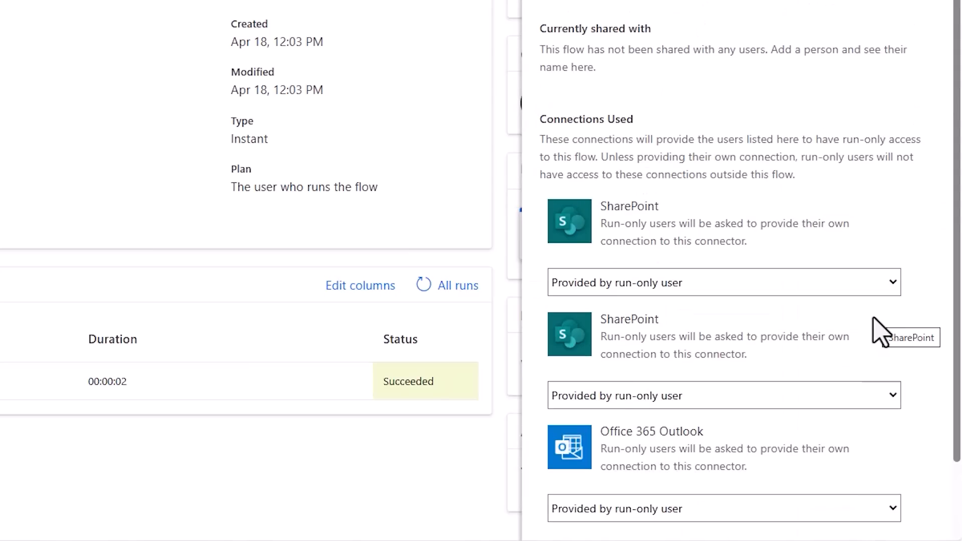
scroll(778, 393, "down", 2)
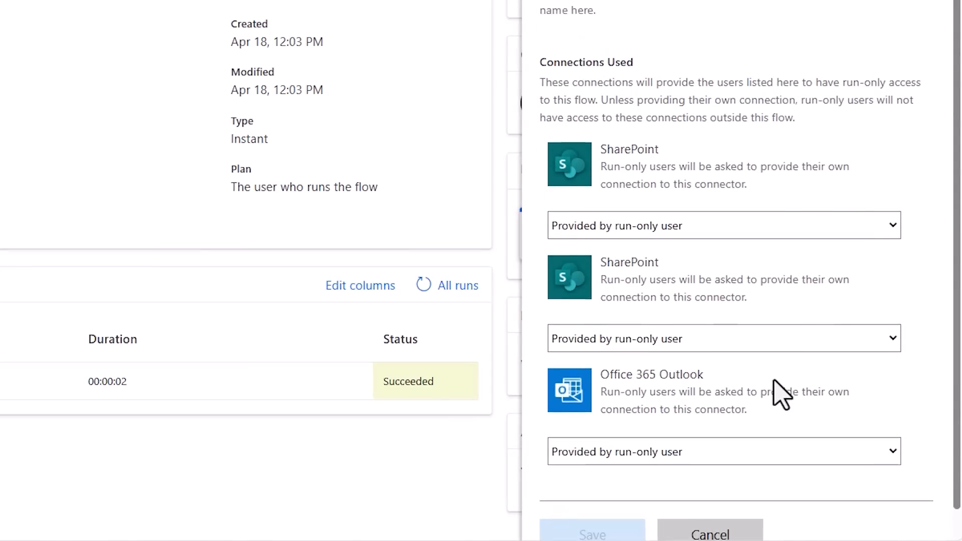
scroll(778, 393, "up", 2)
scroll(742, 355, "down", 3)
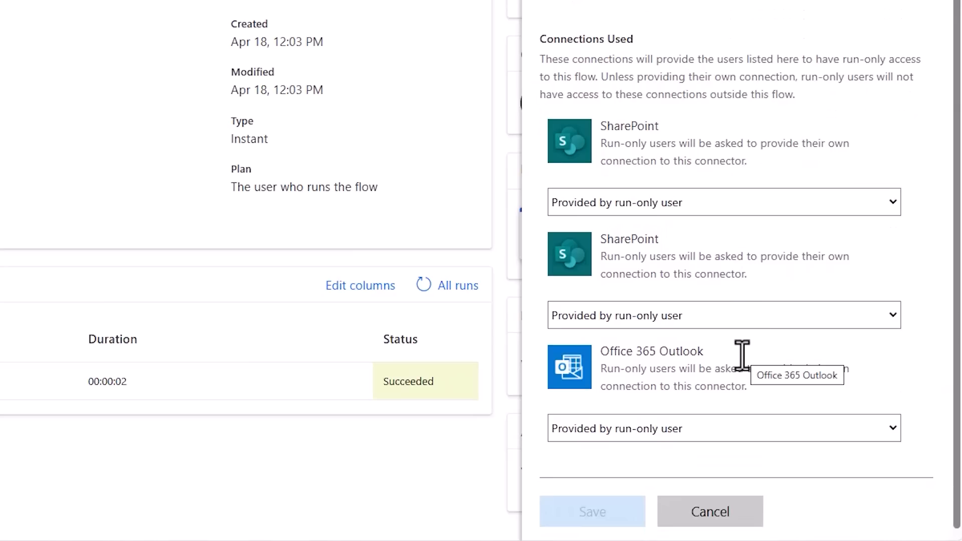
left_click(655, 210)
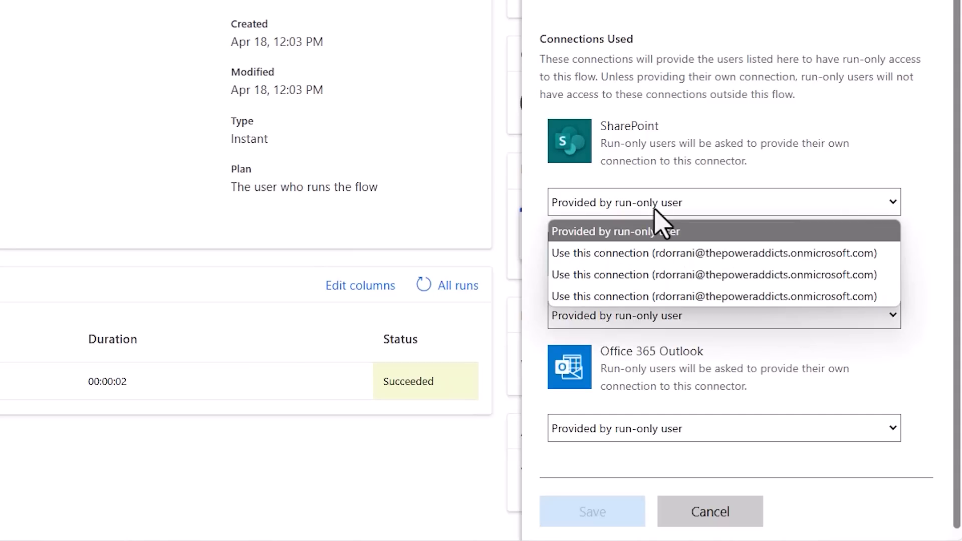
left_click(659, 253)
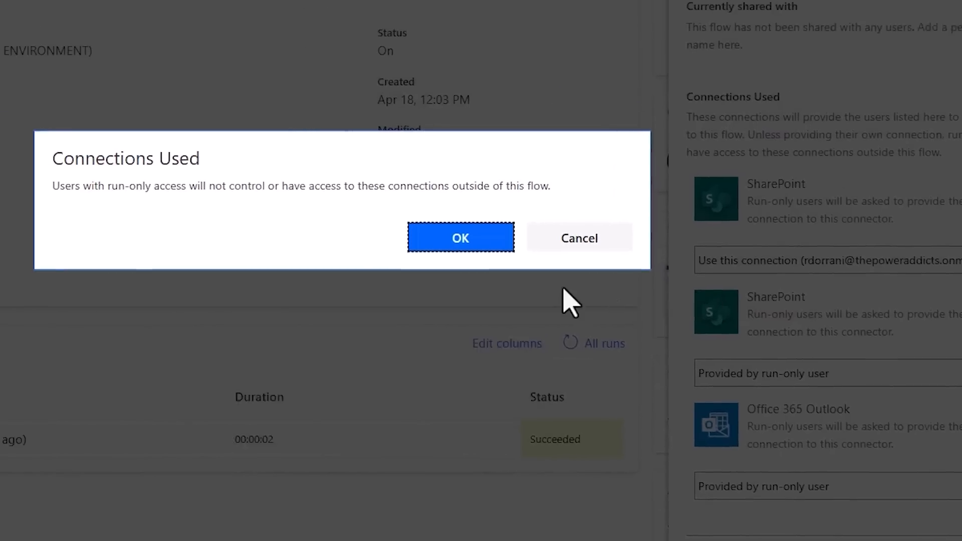
left_click(333, 182)
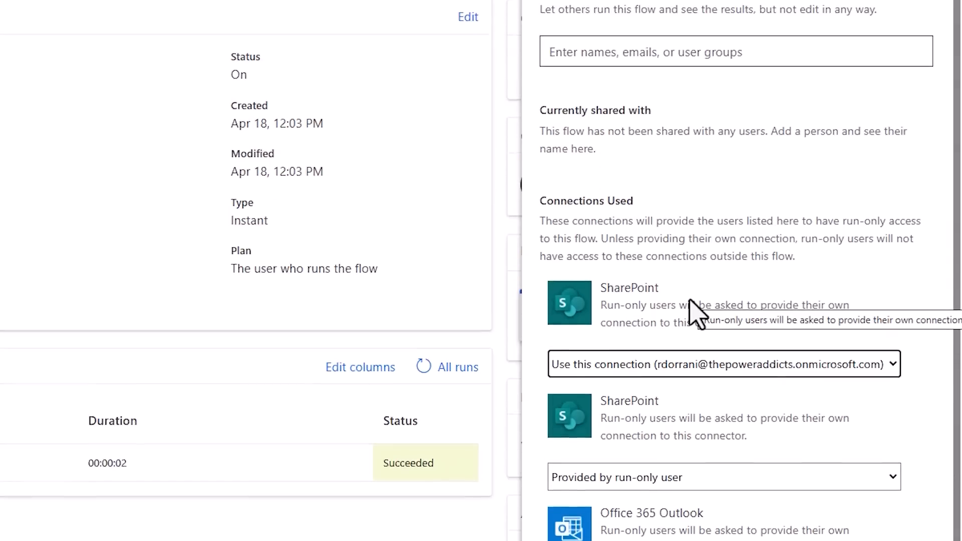
Grant run-only access through the Issue Tracking List on the RD Training SharePoint site and save the permissions.
left_click(676, 138)
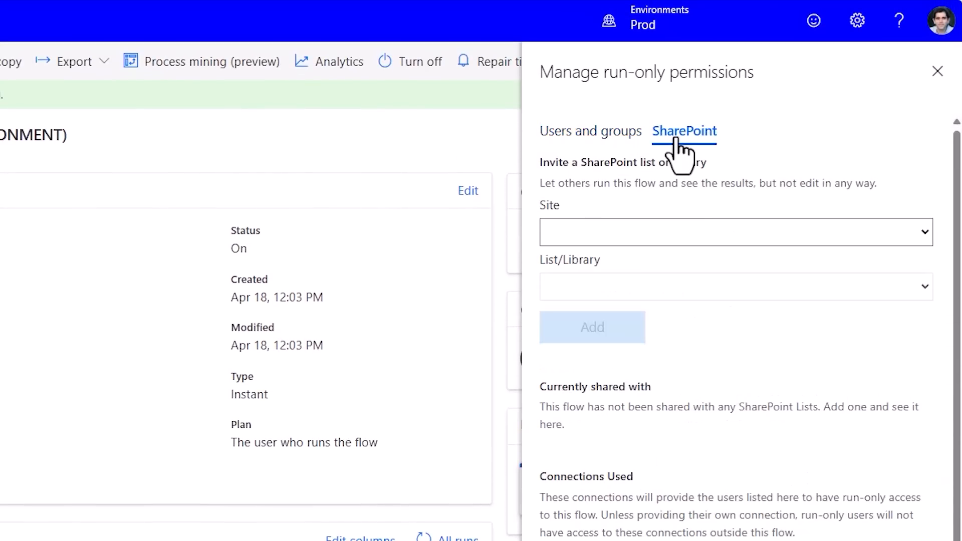
left_click(620, 240)
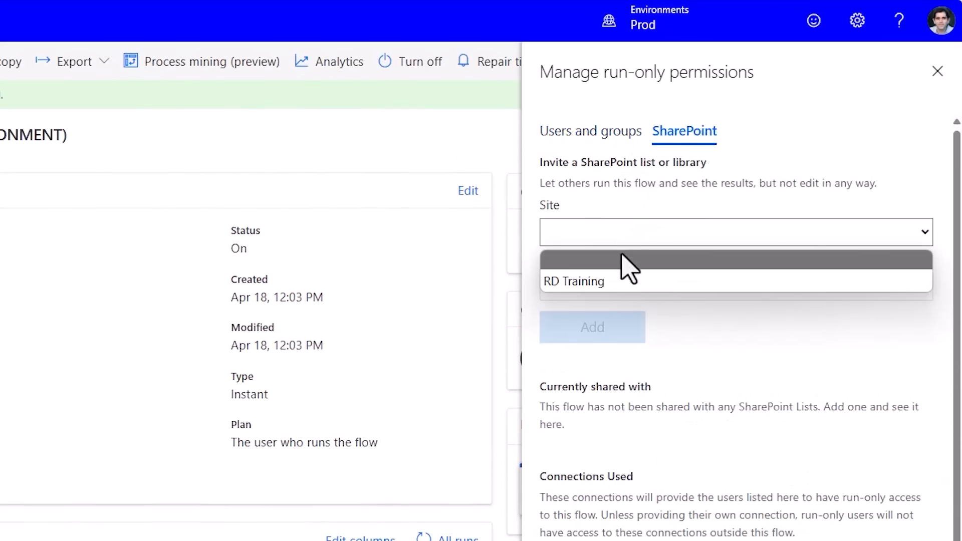
left_click(622, 283)
left_click(622, 292)
left_click(609, 336)
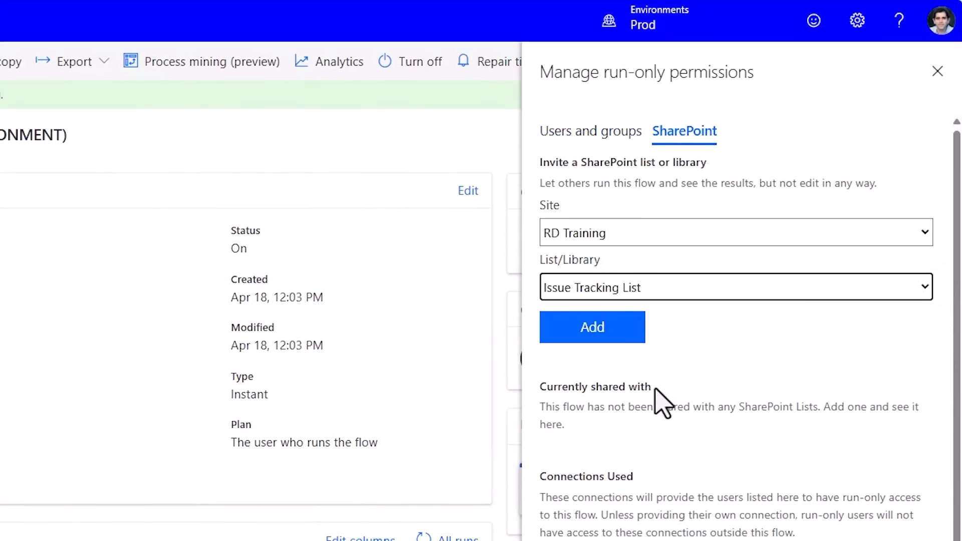
left_click(618, 342)
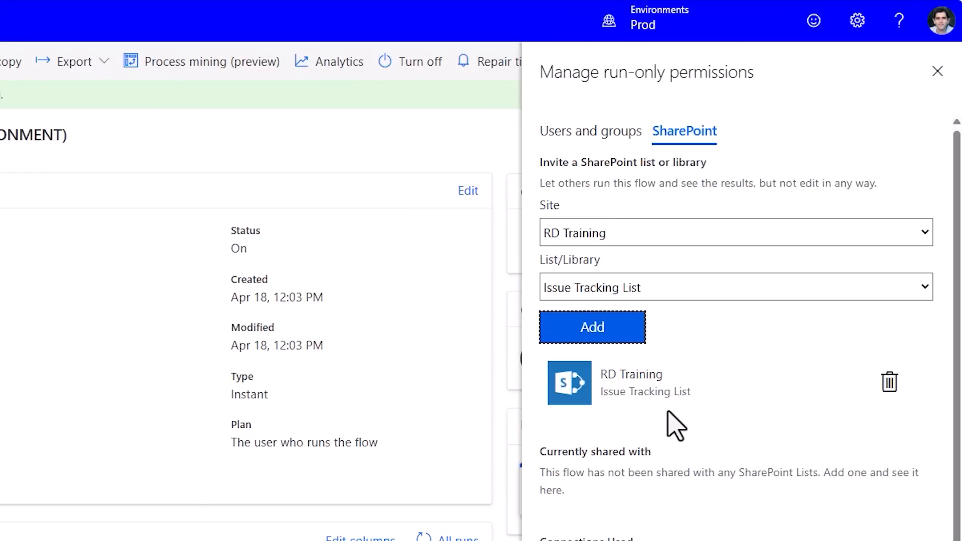
scroll(675, 426, "down", 5)
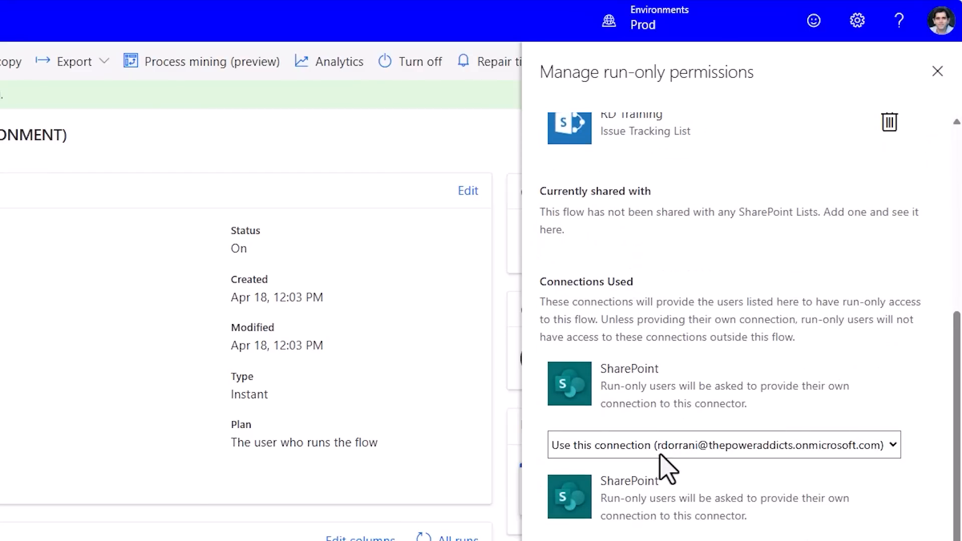
left_click(610, 523)
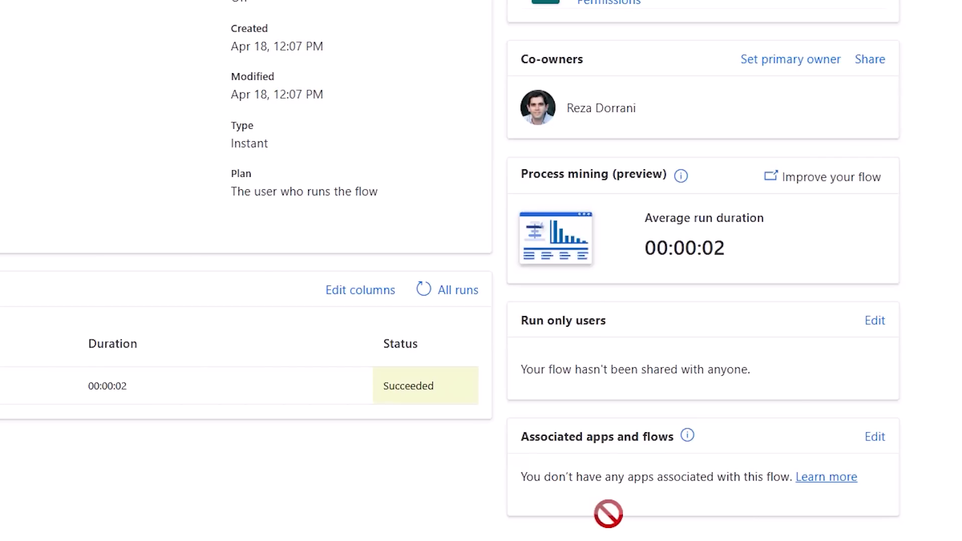
Open the flow's co-owner sharing settings.
scroll(609, 514, "up", 3)
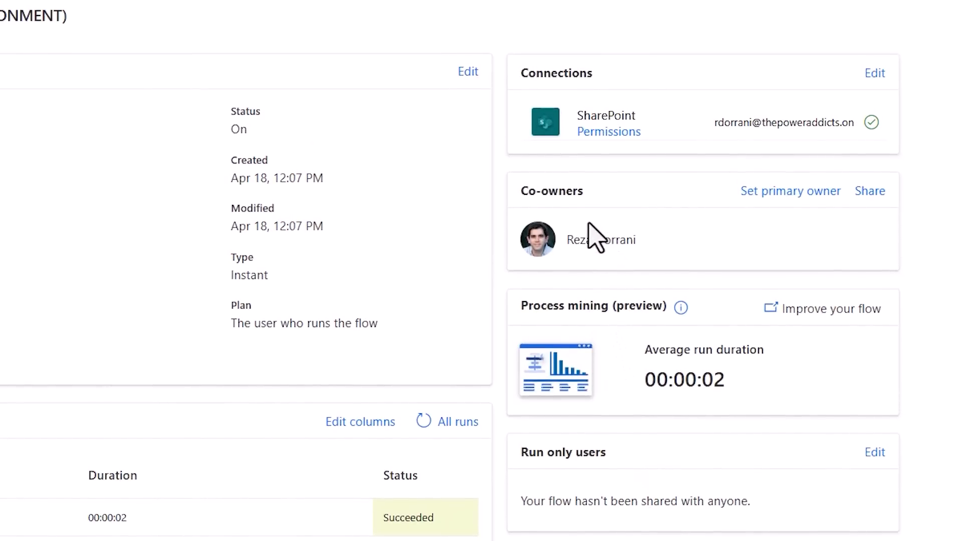
left_click(871, 192)
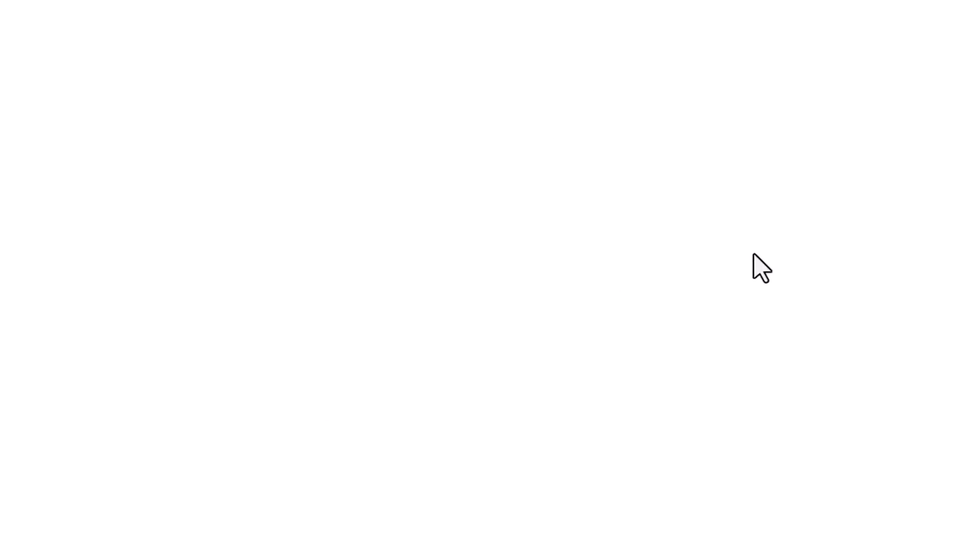